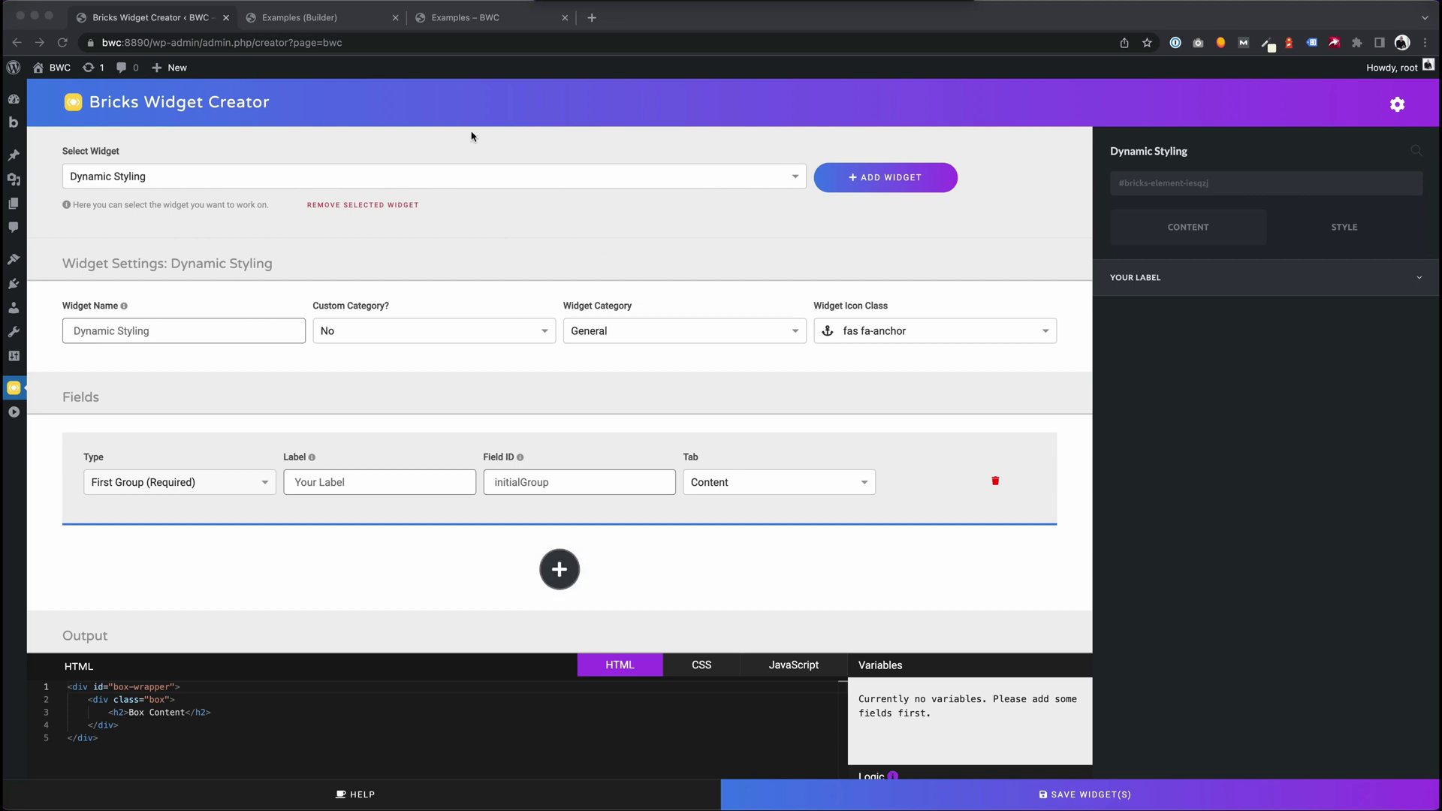
Check the live Box Content page, then add a new field to the Dynamic Styling widget.
click(459, 21)
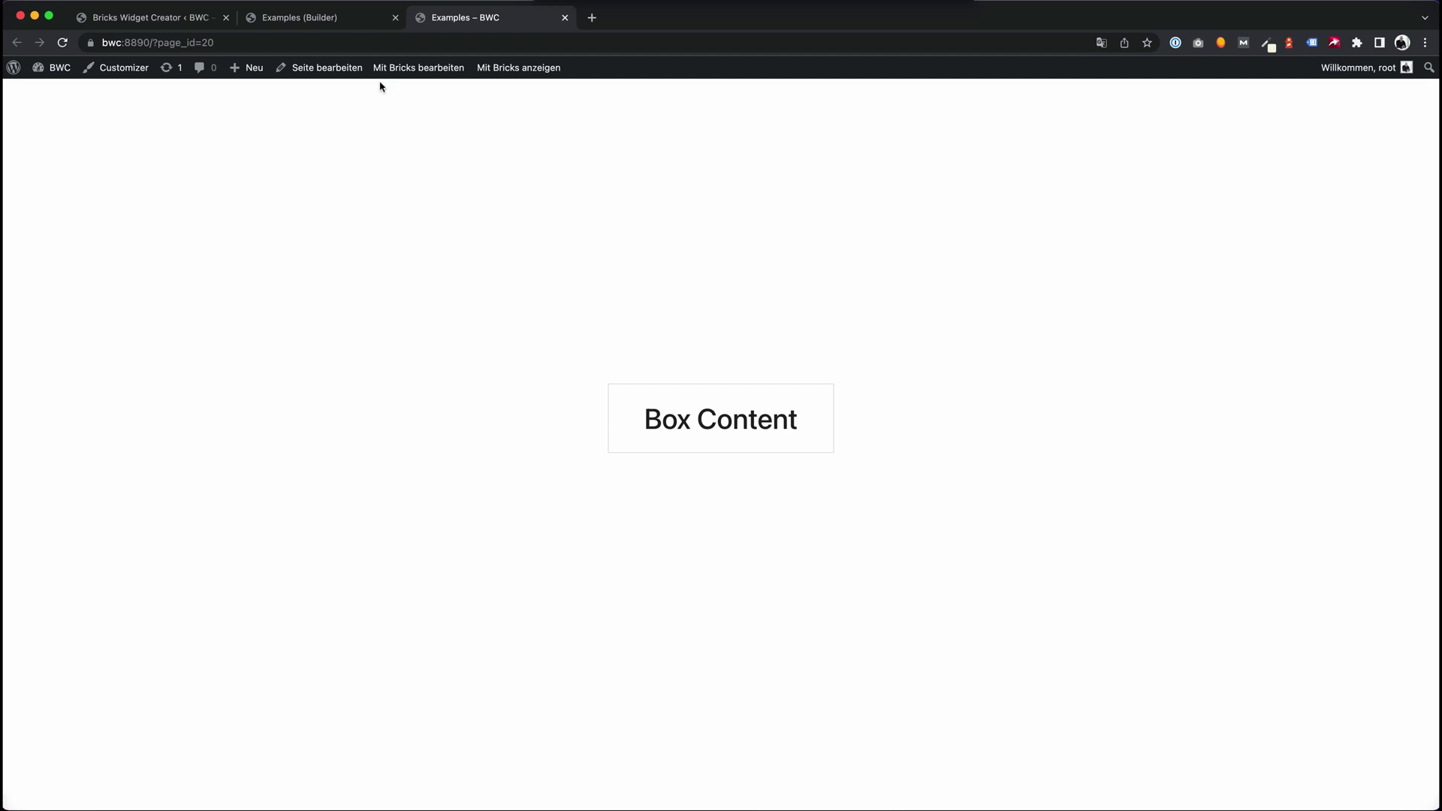
click(129, 17)
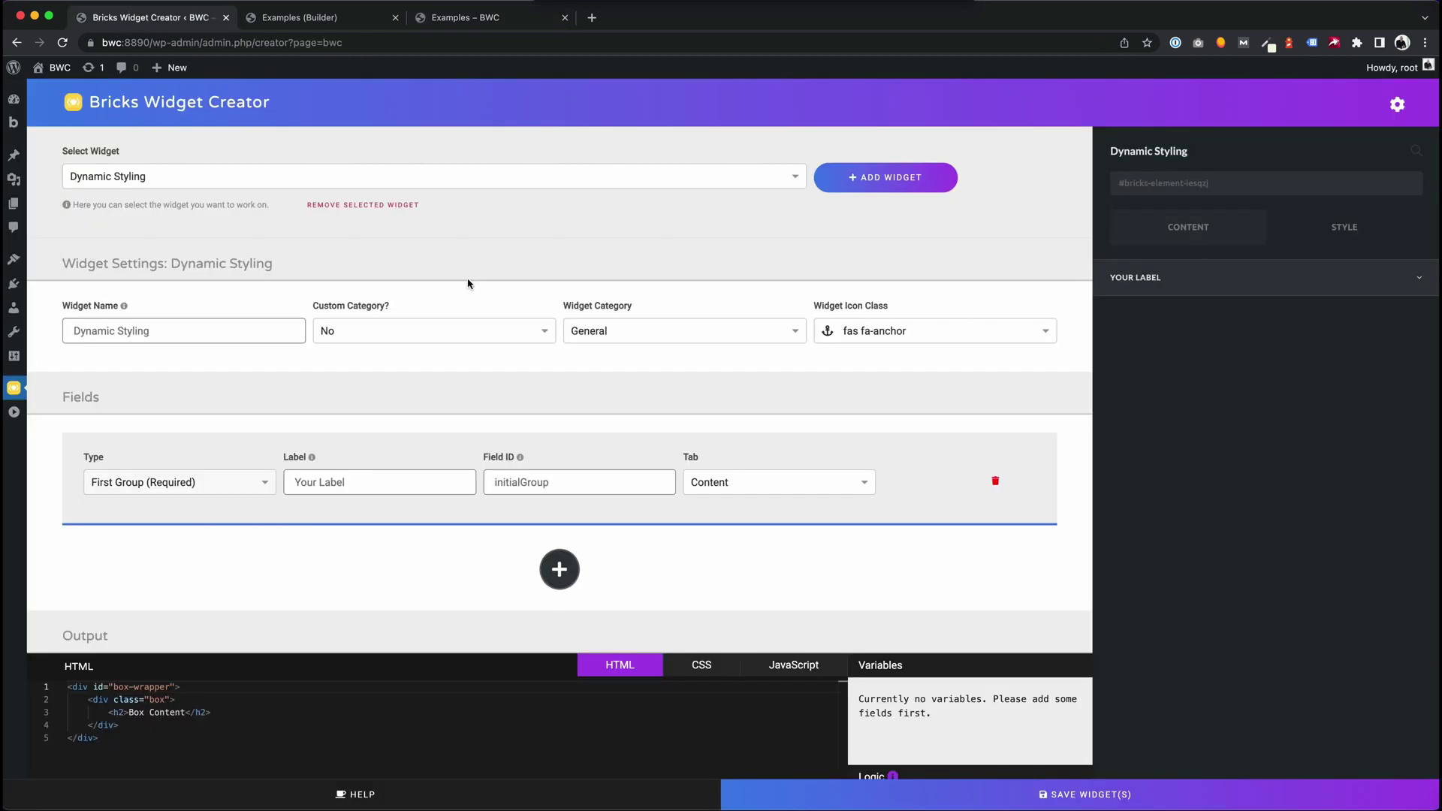
scroll(469, 283, down, 3)
click(557, 412)
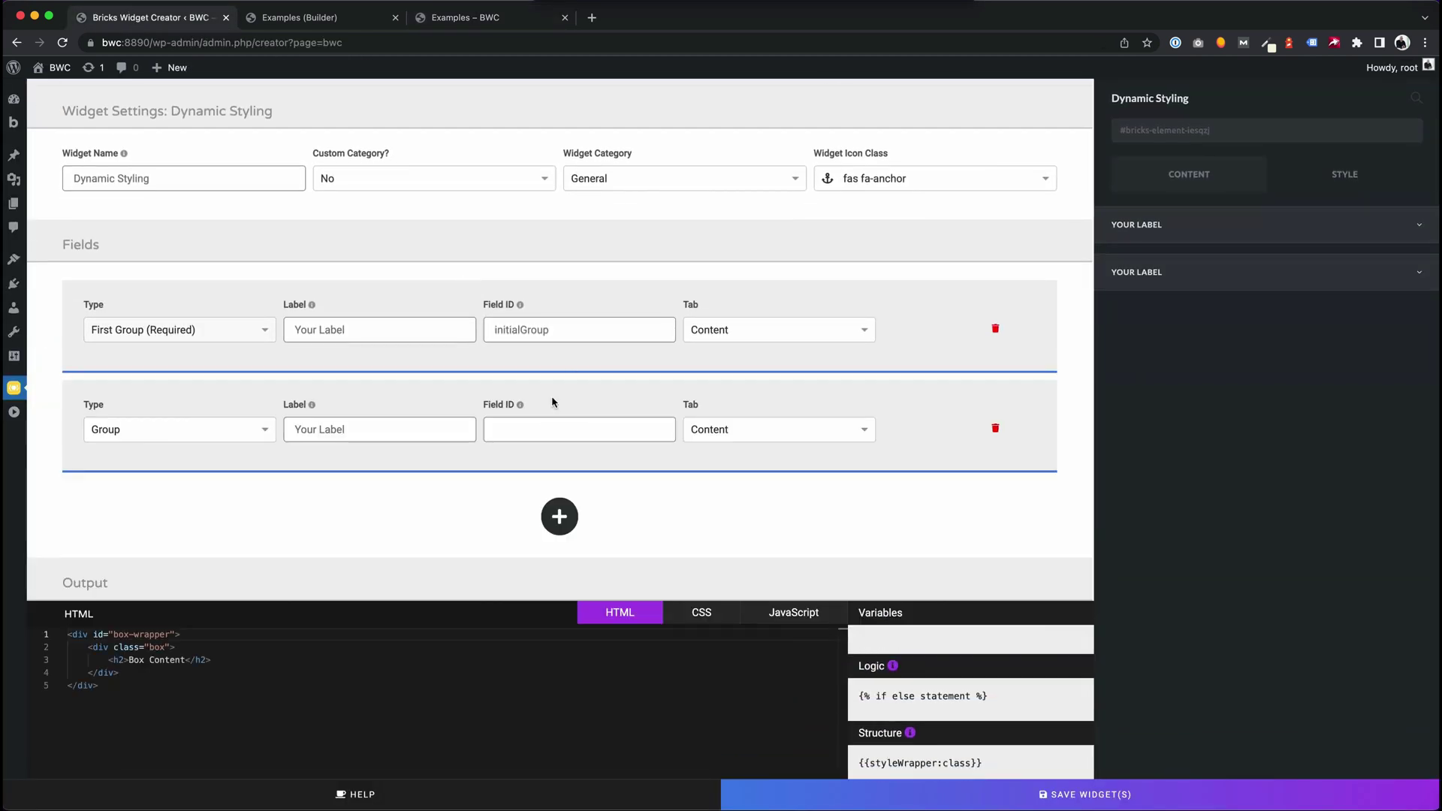
Make the new field a Color field labelled 'Box Background Color' with ID boxBackgroundColor.
click(209, 425)
scroll(161, 466, down, 3)
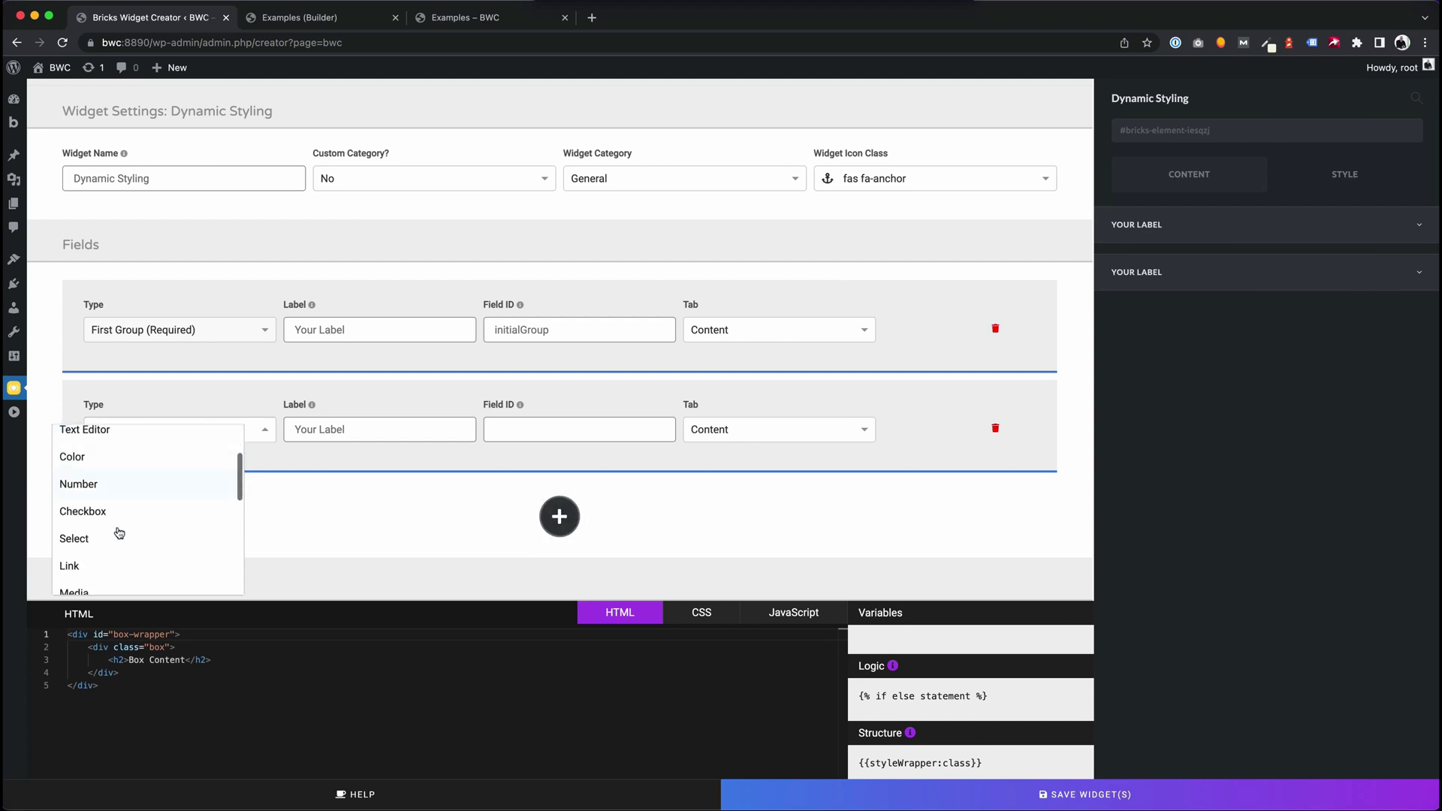
scroll(122, 534, down, 4)
scroll(118, 530, up, 3)
scroll(118, 531, up, 2)
click(106, 502)
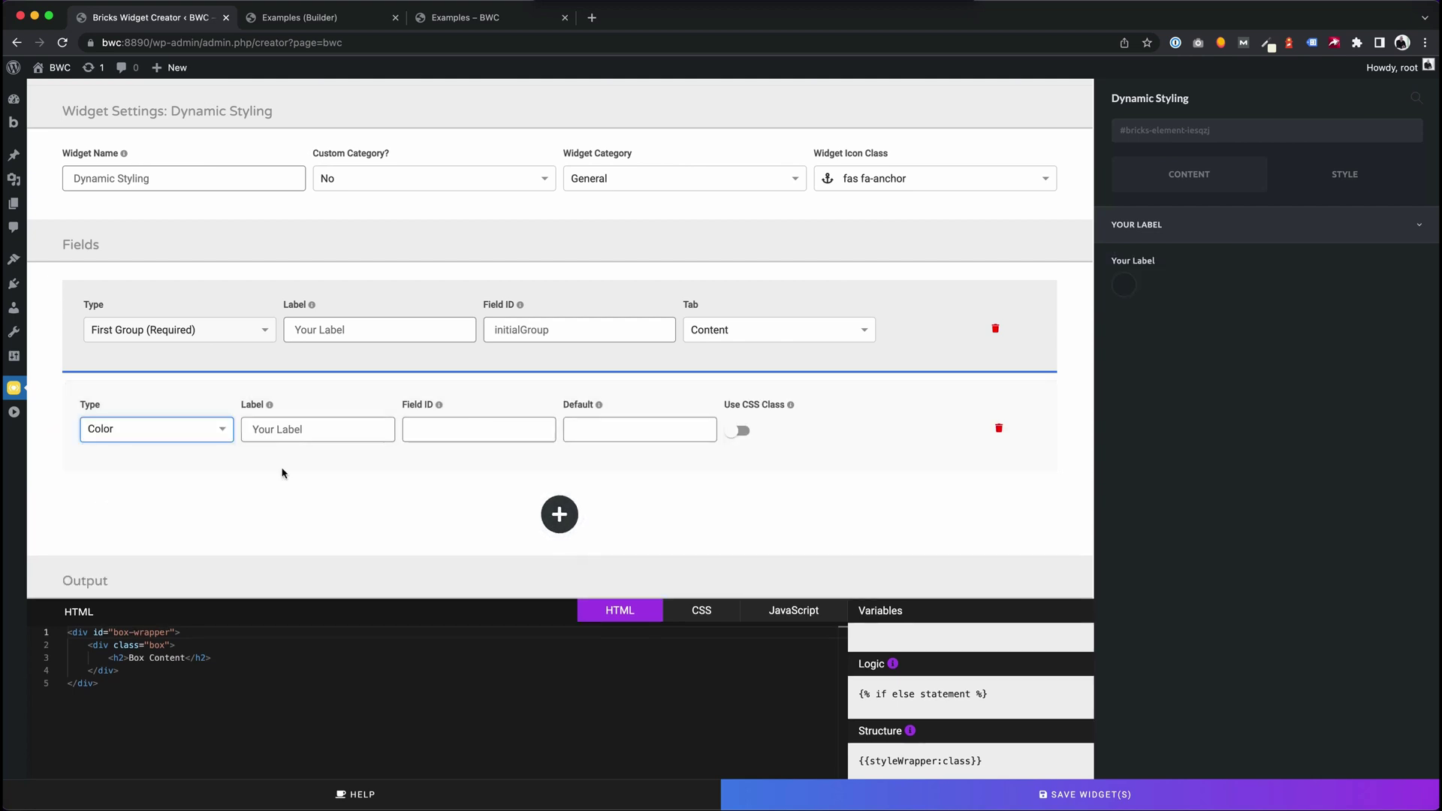
click(324, 429)
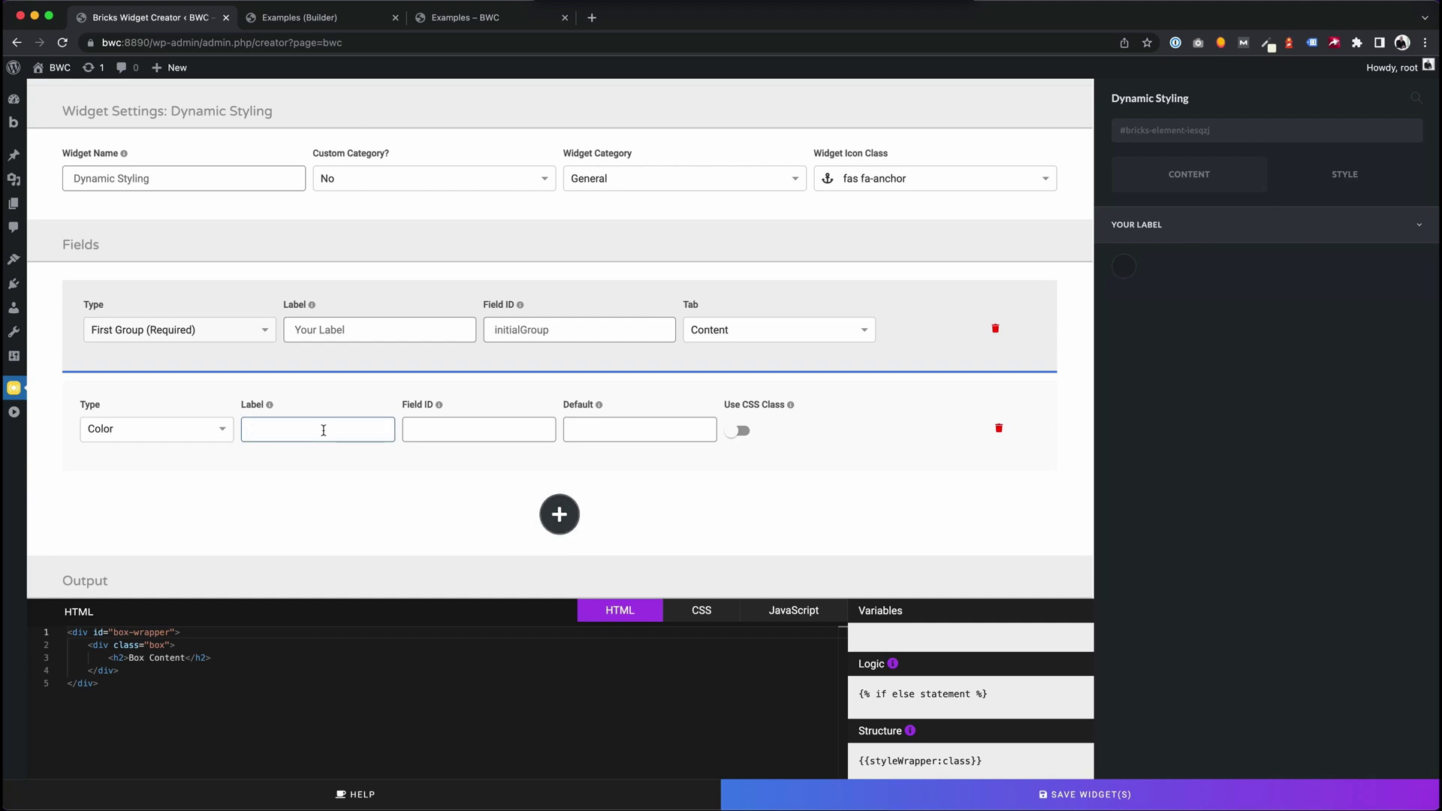
text(Box Background Color)
click(406, 428)
scroll(390, 526, down, 1)
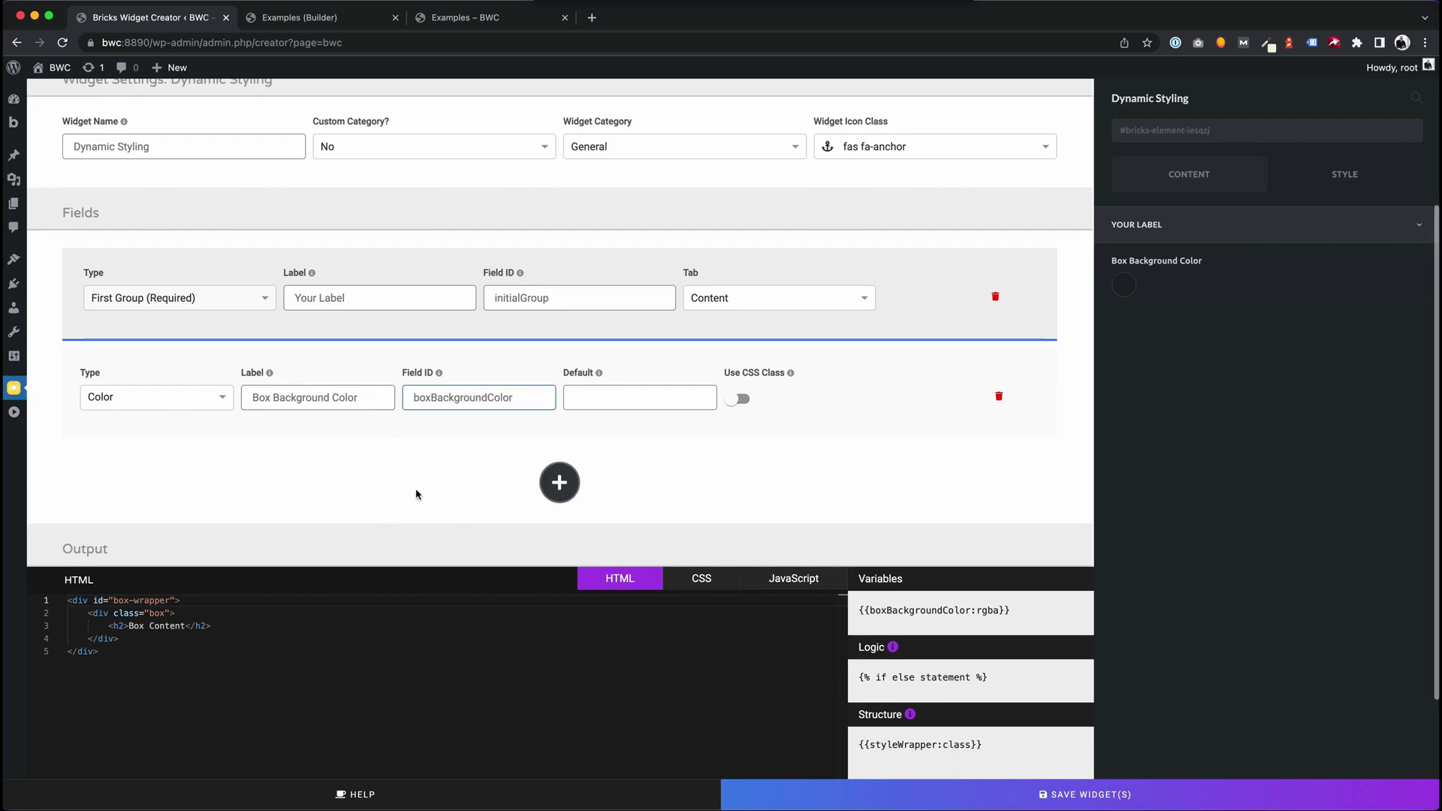
scroll(517, 444, down, 2)
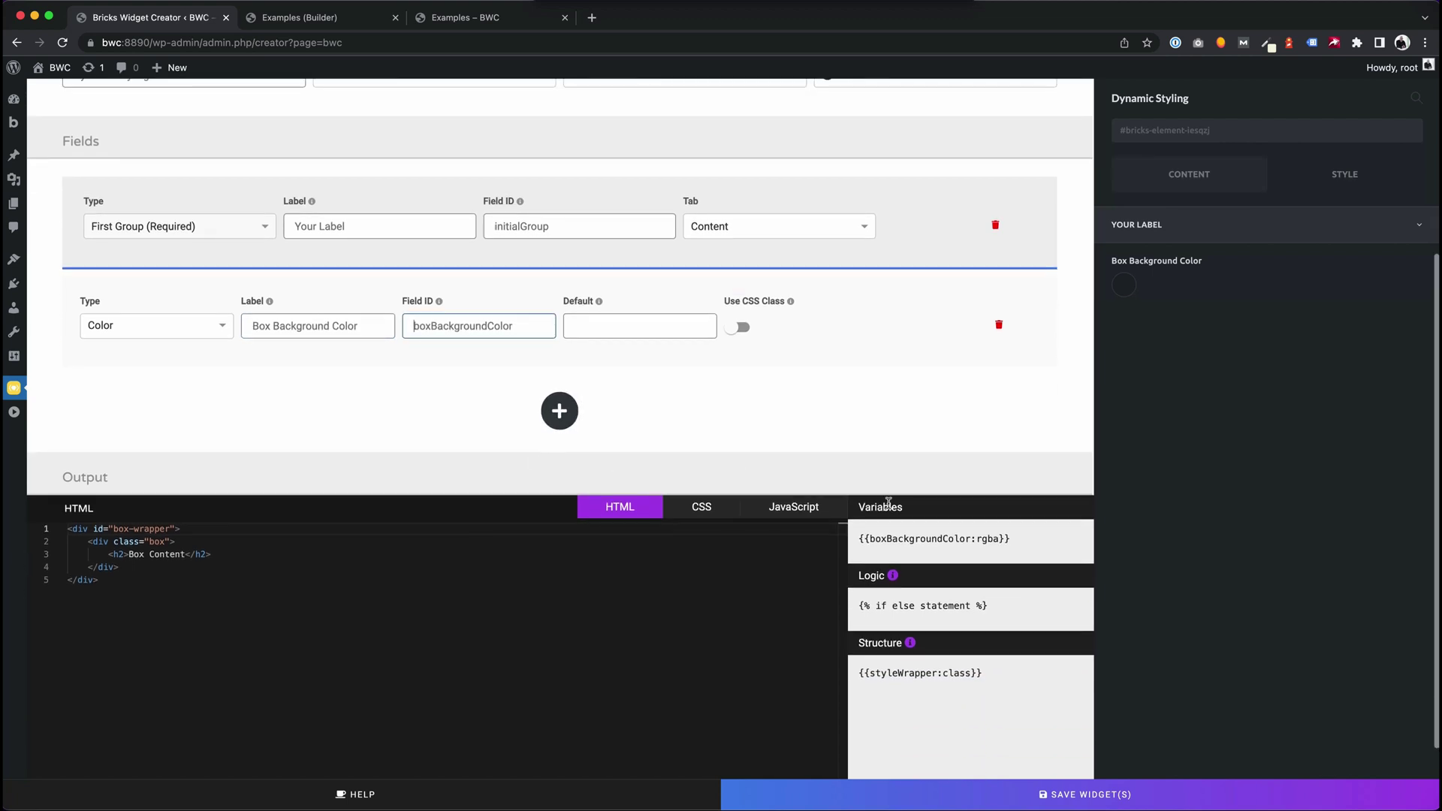
click(913, 541)
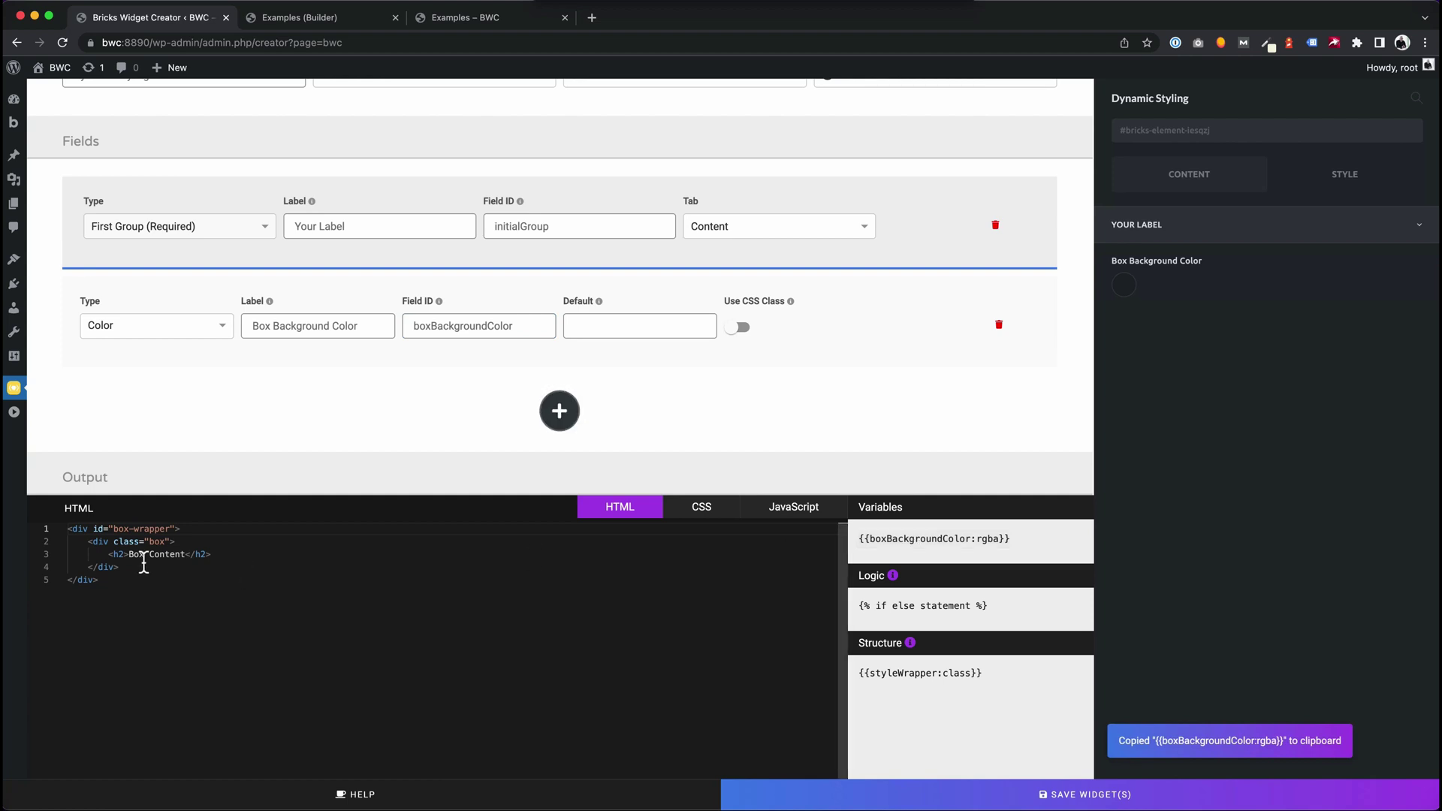
click(169, 541)
text(style=)
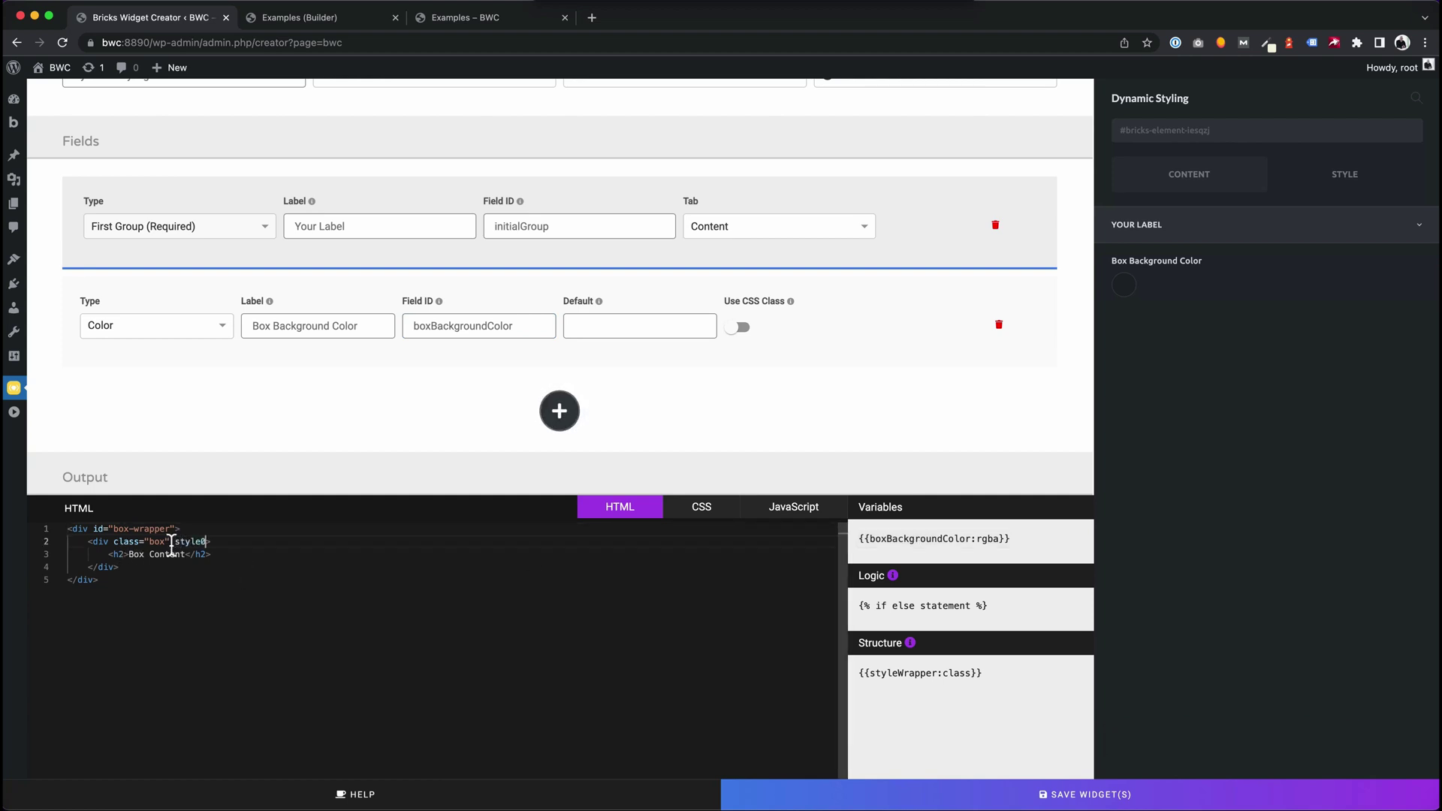
text("background-color:)
key(ctrl+v)
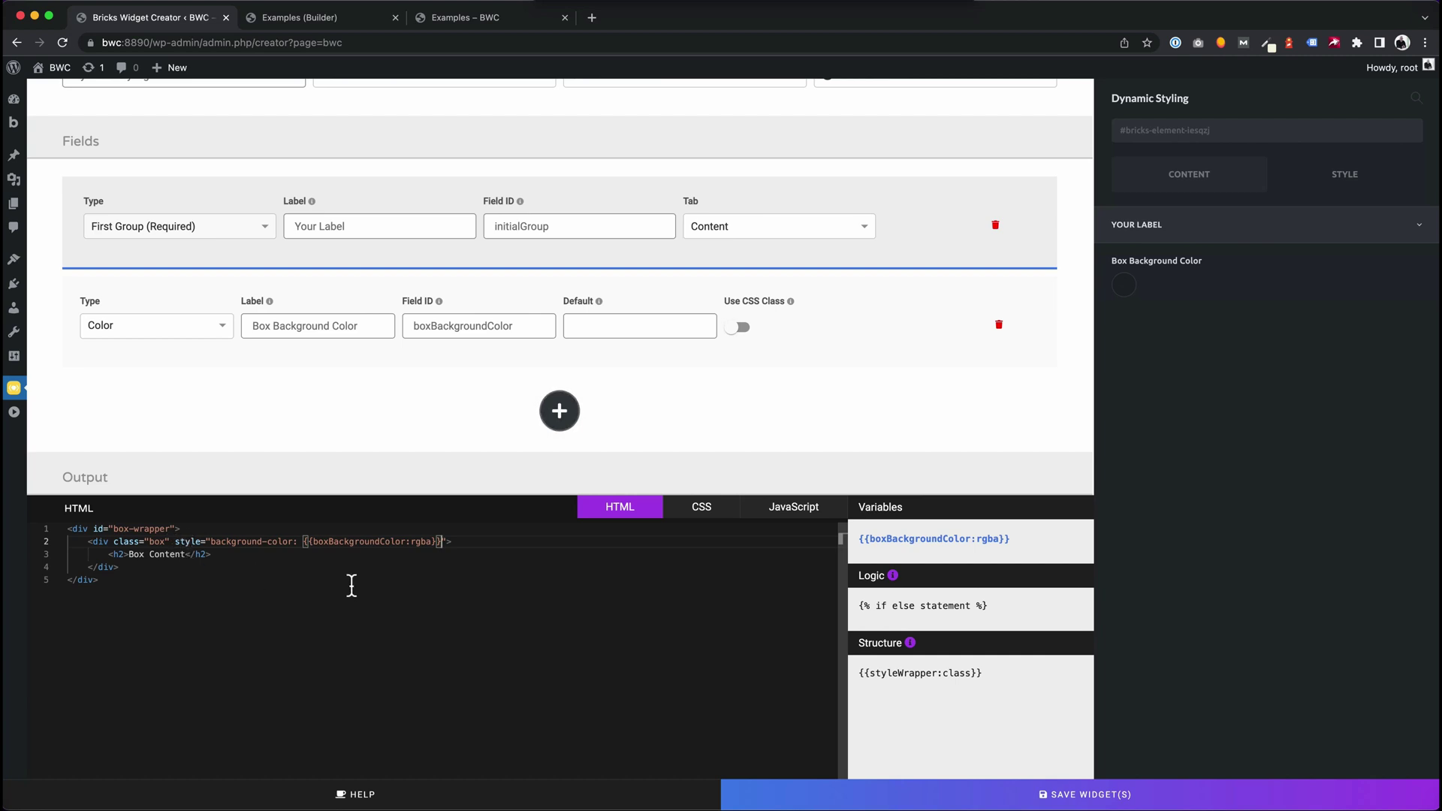
drag(448, 541, 171, 541)
key(ctrl+x)
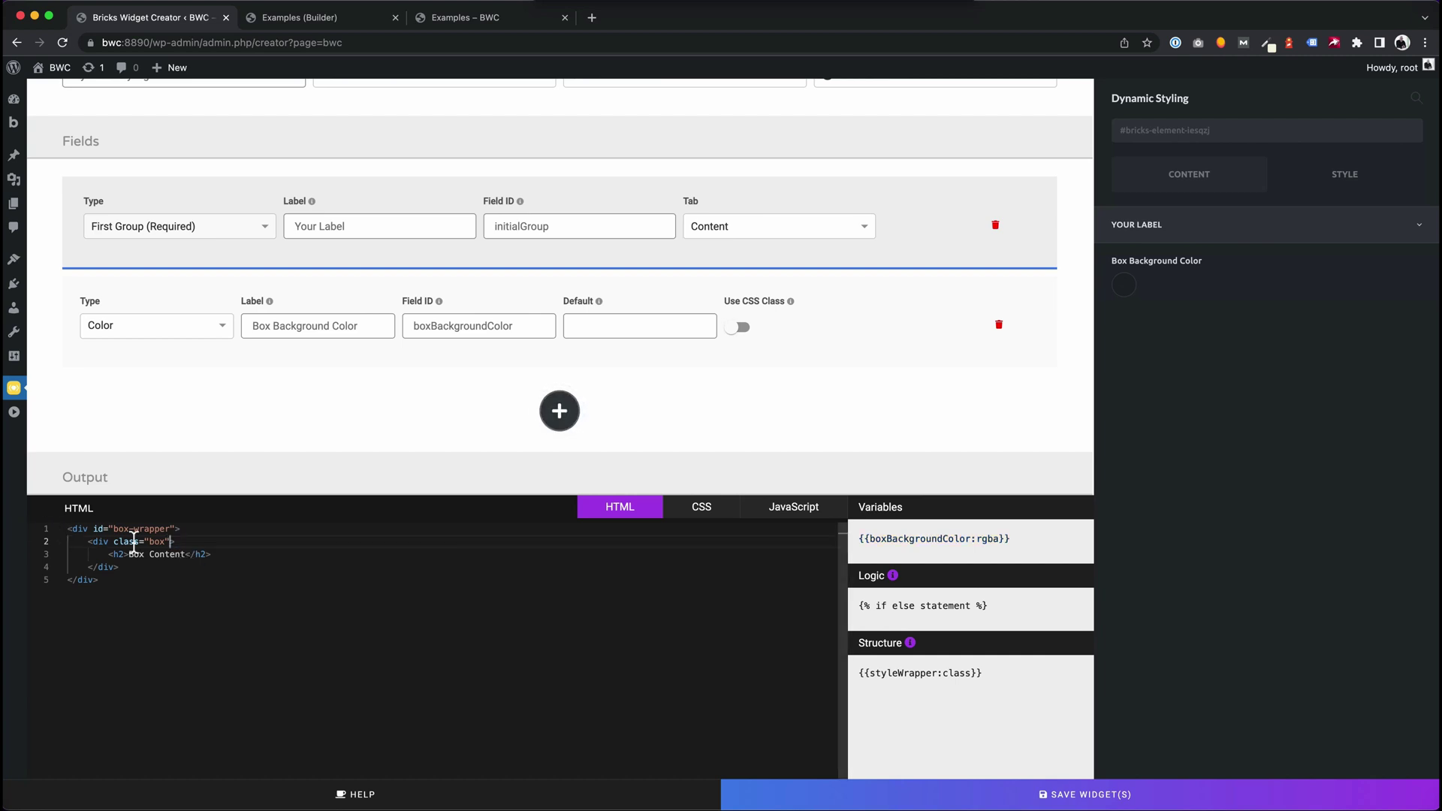
Add a <style> block with .box { background-color: {{boxBackgroundColor:rgba}}; } above the markup and save.
key(Return)
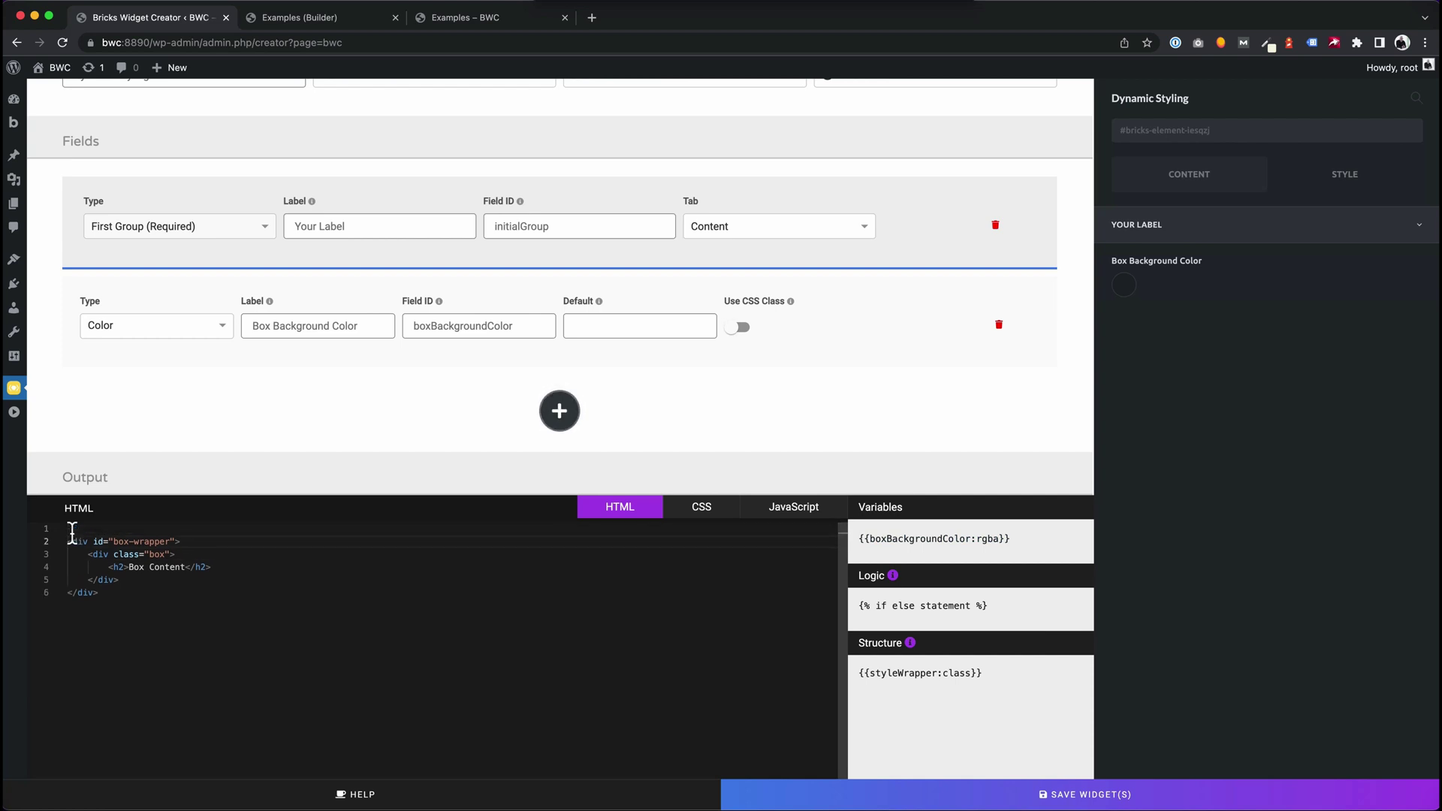
text(<style>)
key(Return)
key(Return)
text(</style>)
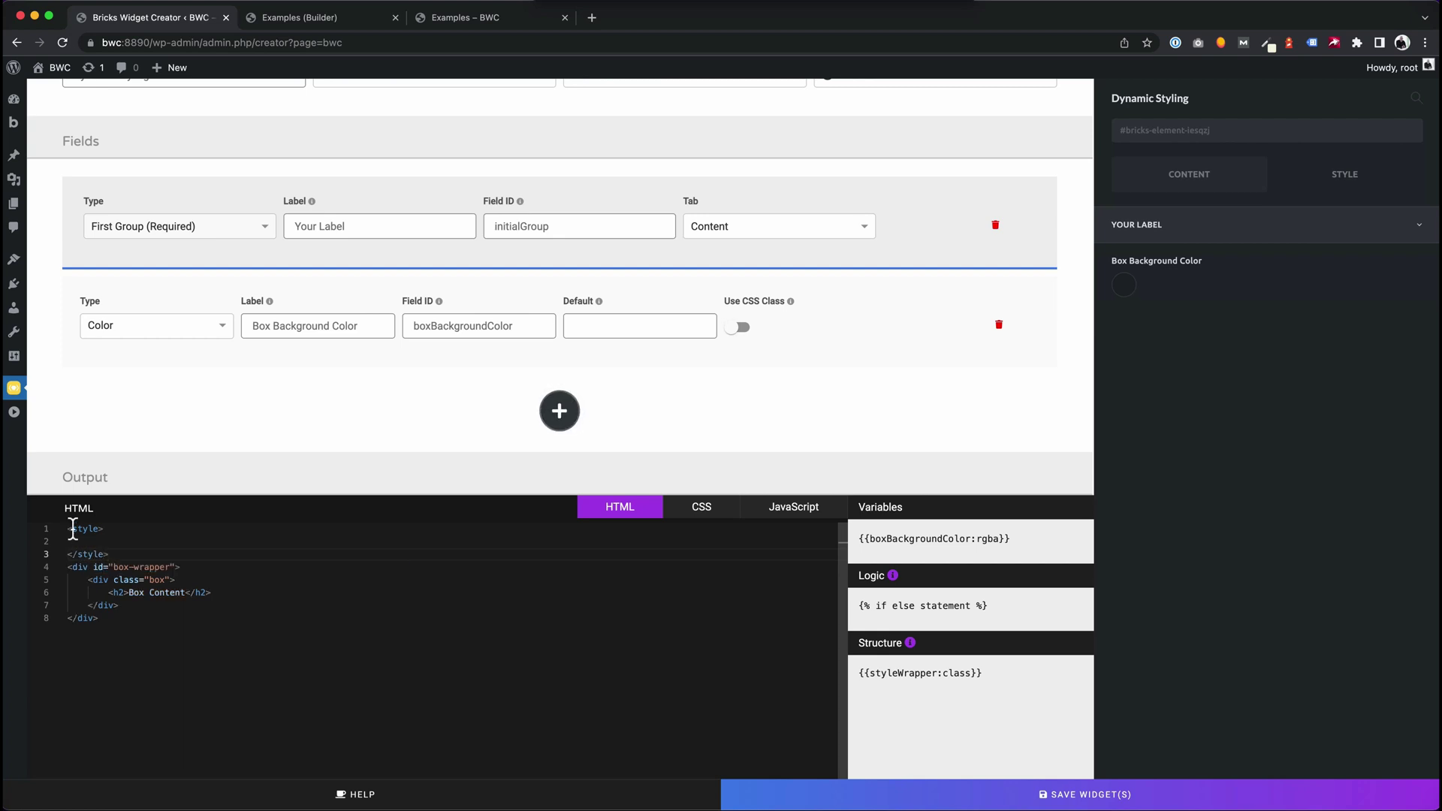
click(94, 541)
text(.box {)
key(Return)
text(background-color:)
key(ctrl+v)
text(;)
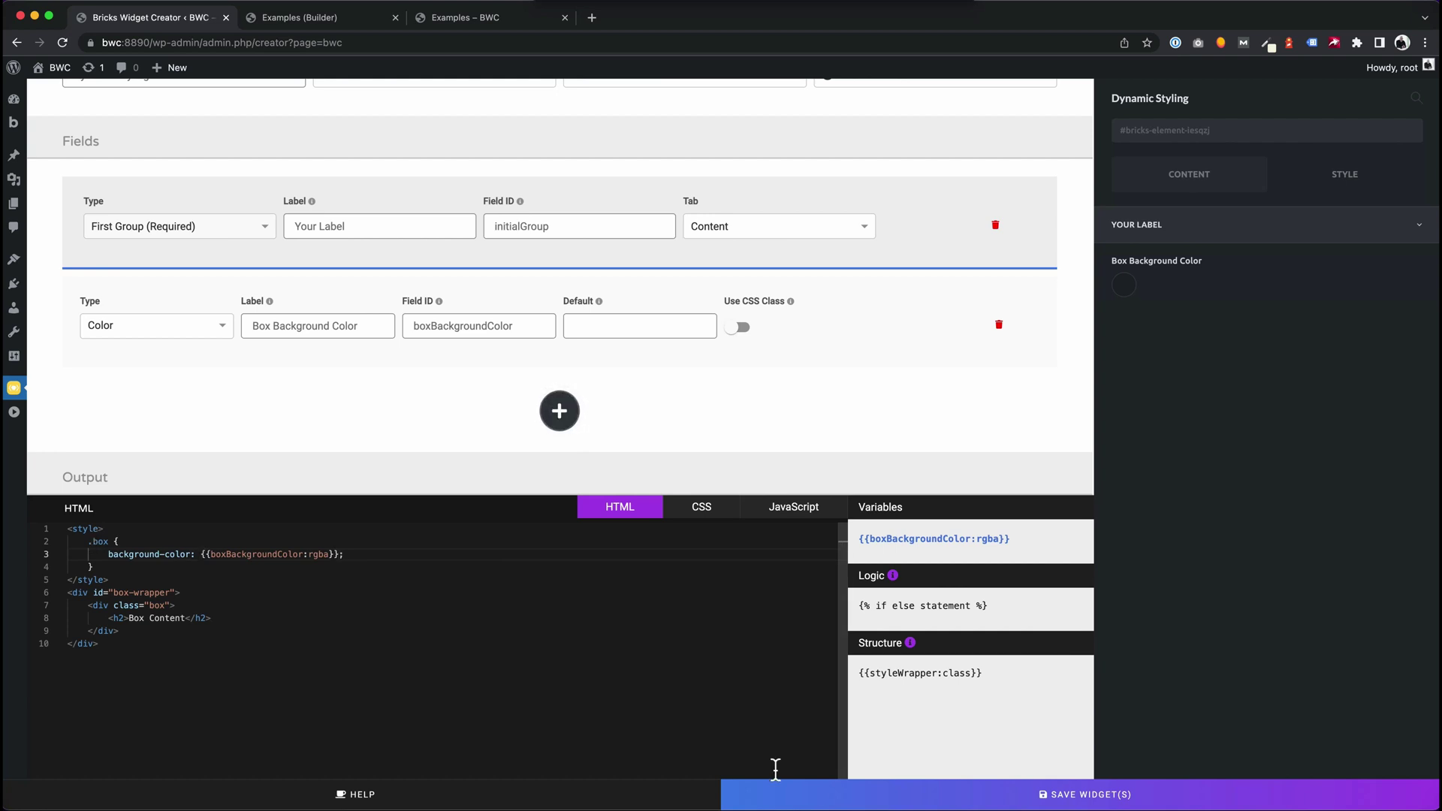
click(1015, 788)
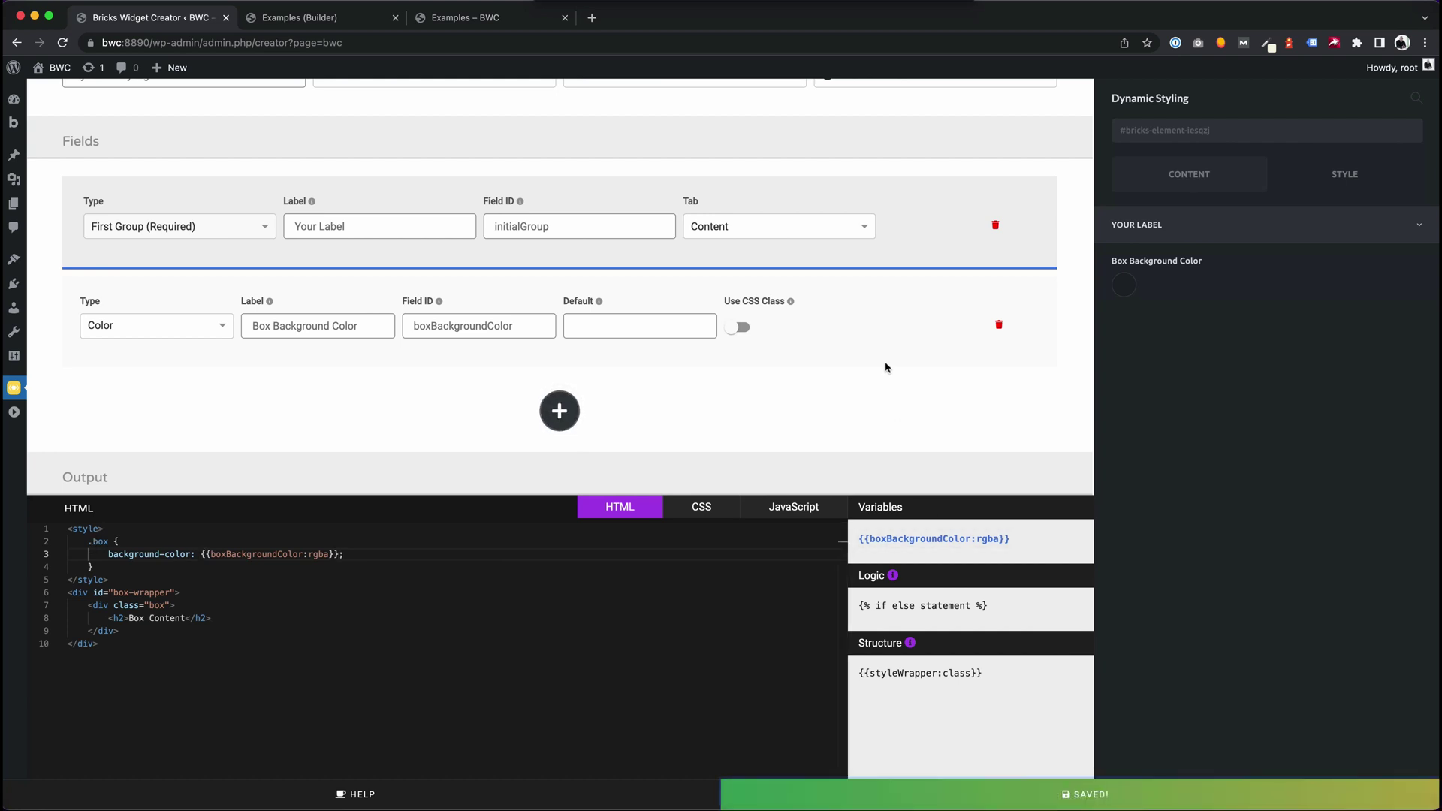
Reload the builder and set the Dynamic Styling element's Box Background Color to light cyan #84f7fb.
click(338, 17)
key(super+r)
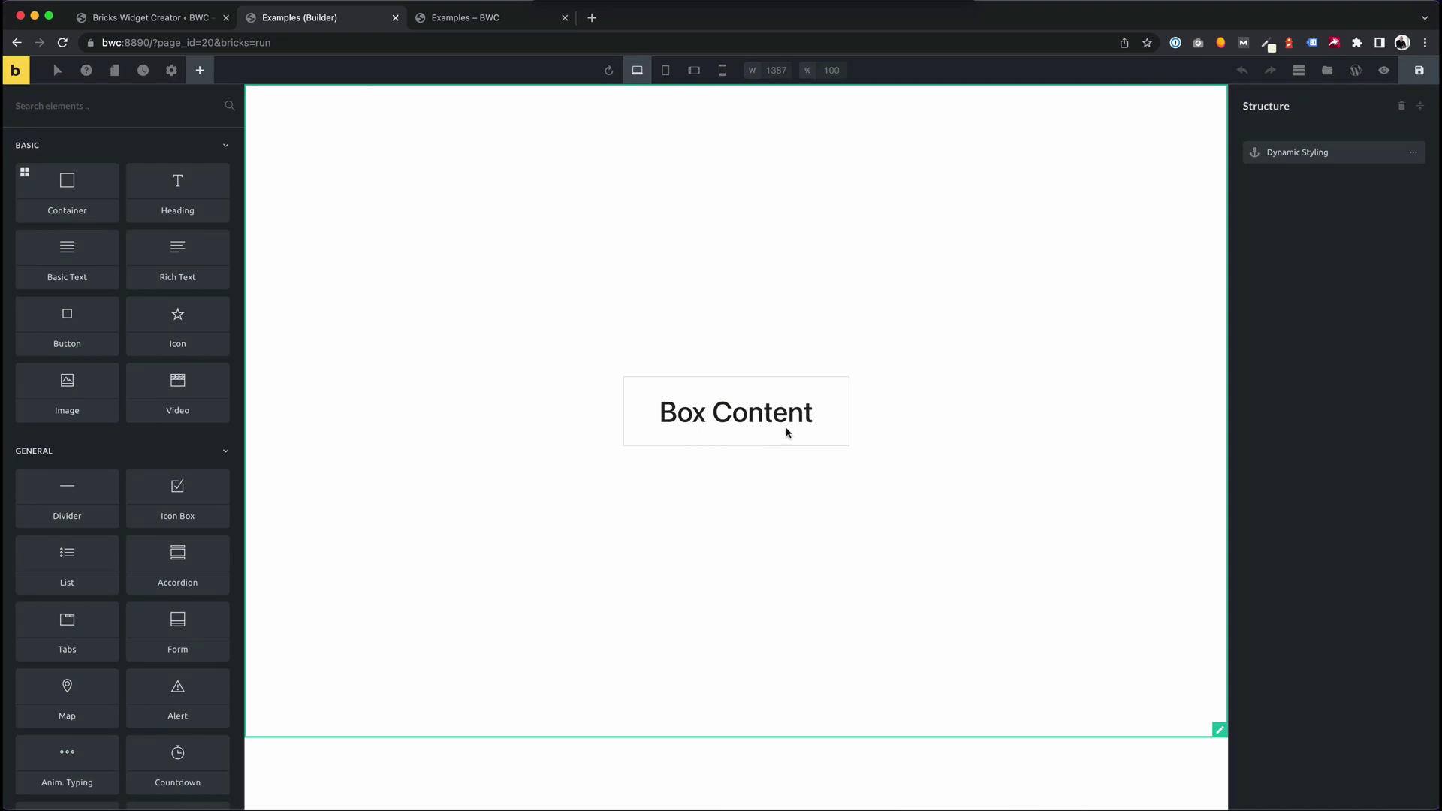
click(786, 425)
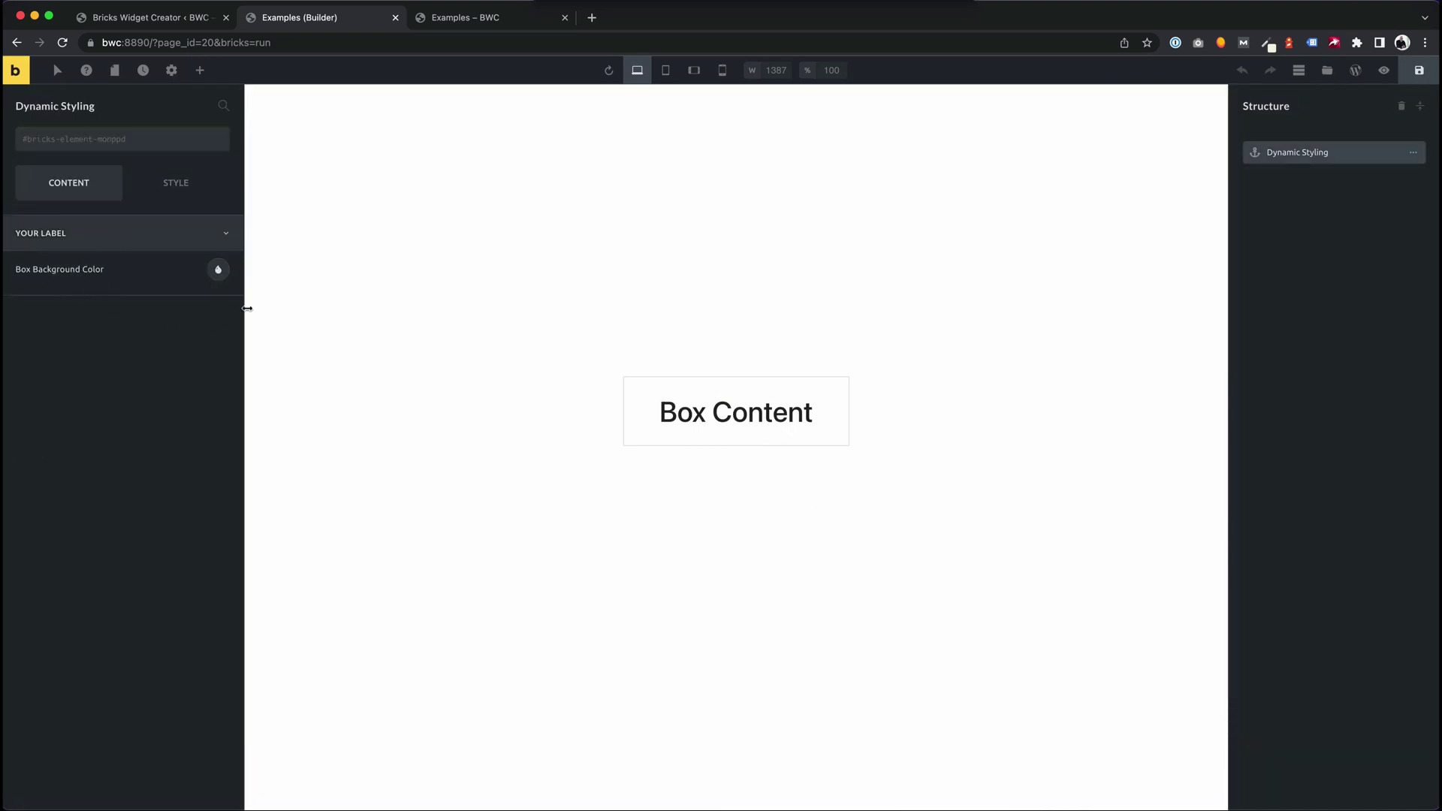
click(218, 271)
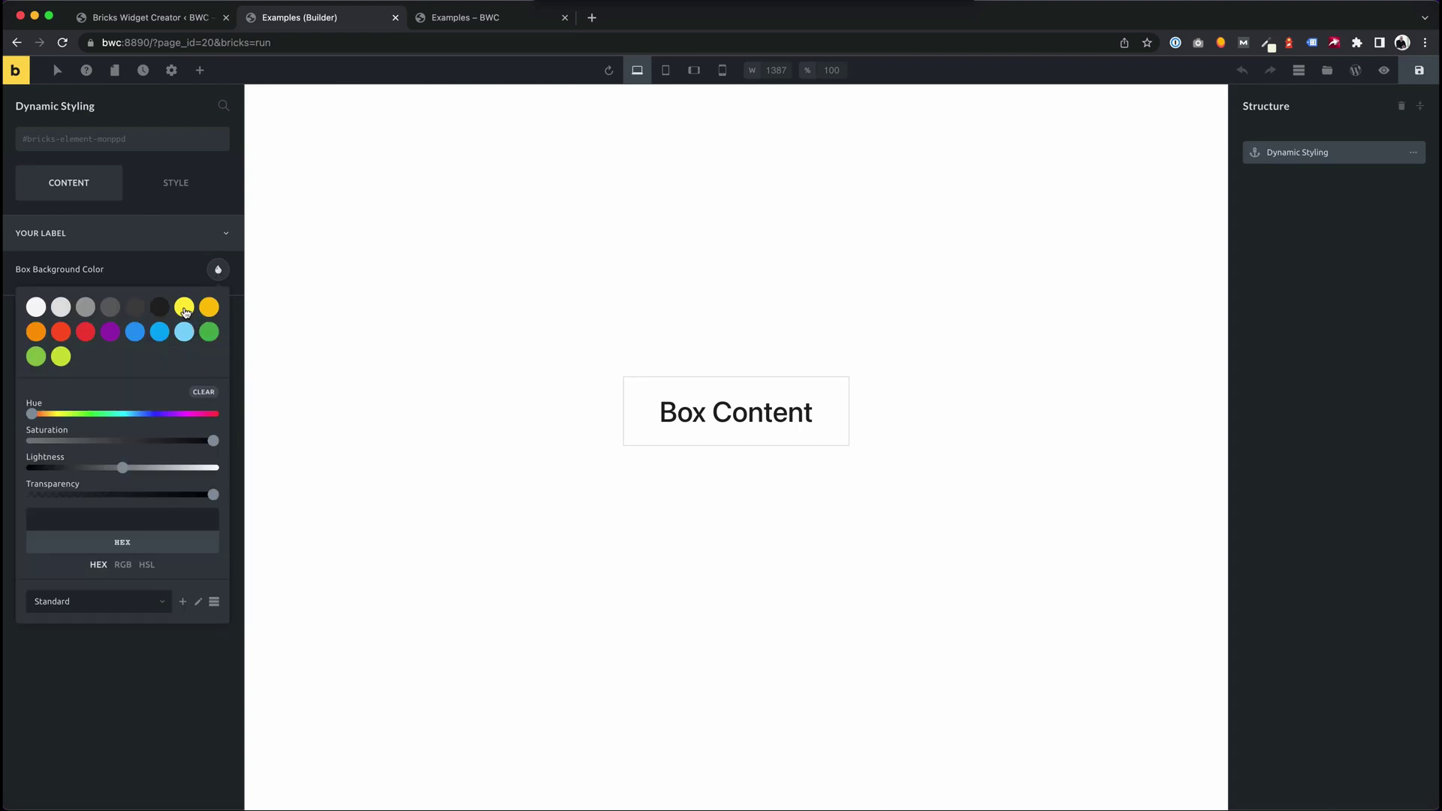
click(184, 306)
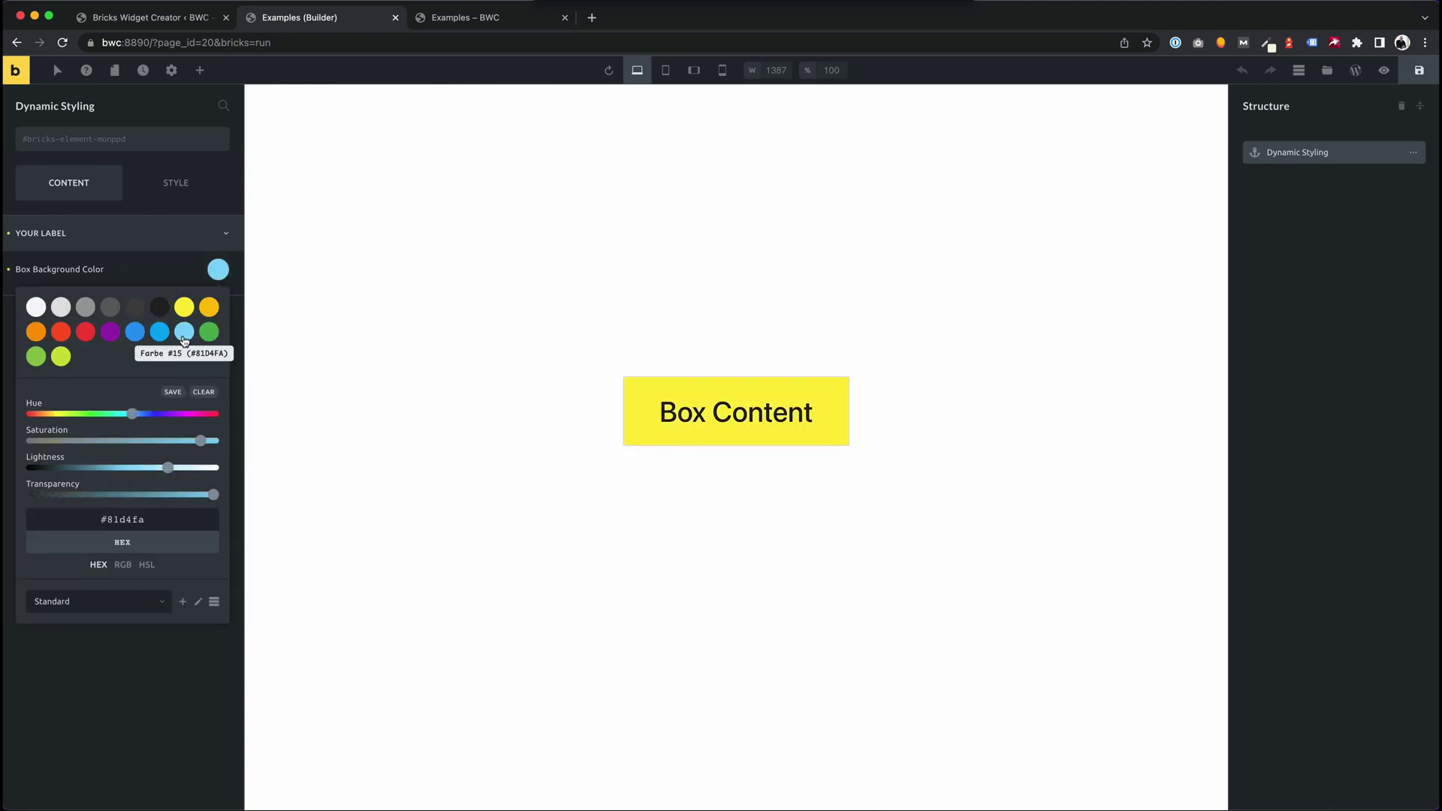
click(184, 332)
mouse_move(131, 418)
mouse_down()
mouse_move(161, 418)
mouse_move(100, 418)
mouse_move(124, 418)
mouse_up()
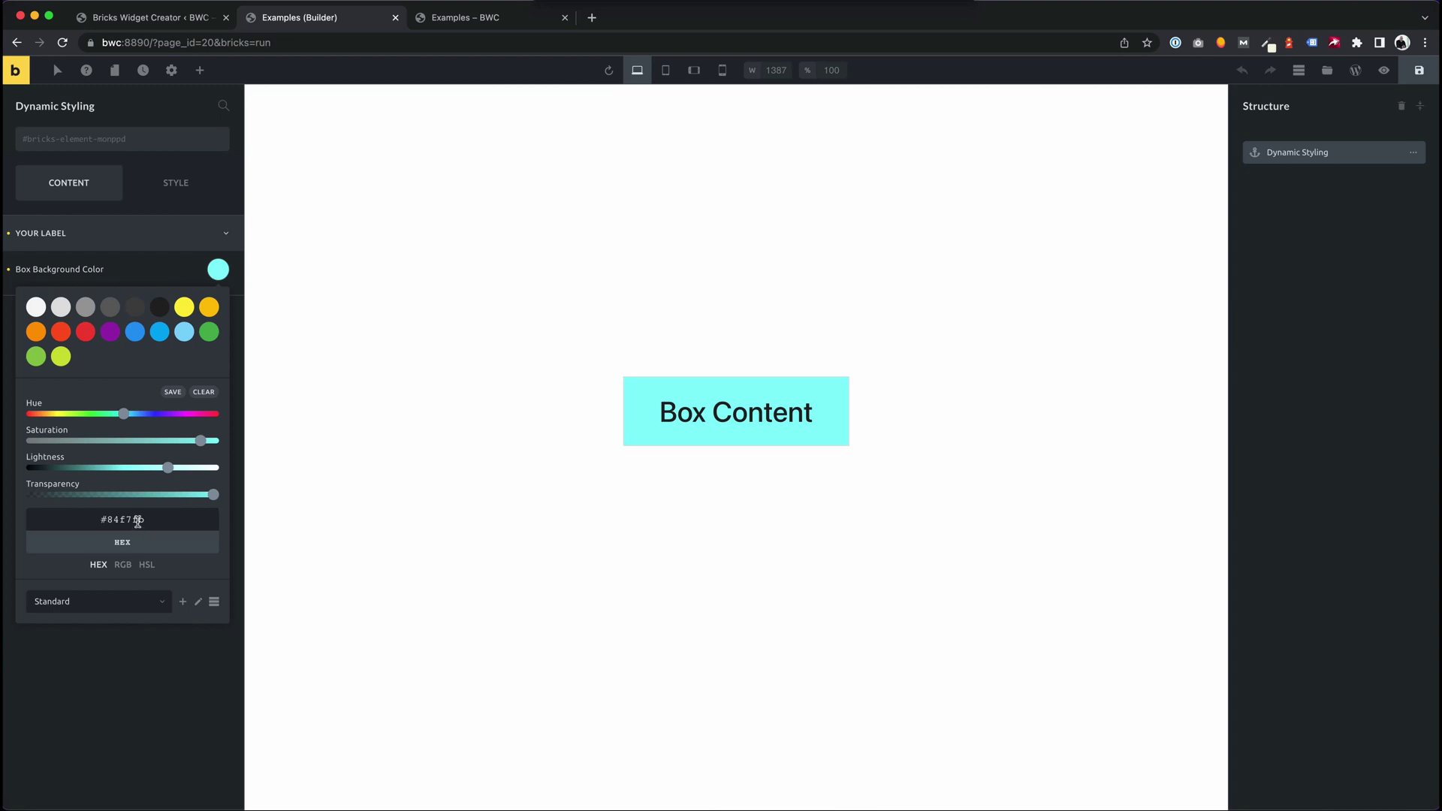
click(153, 688)
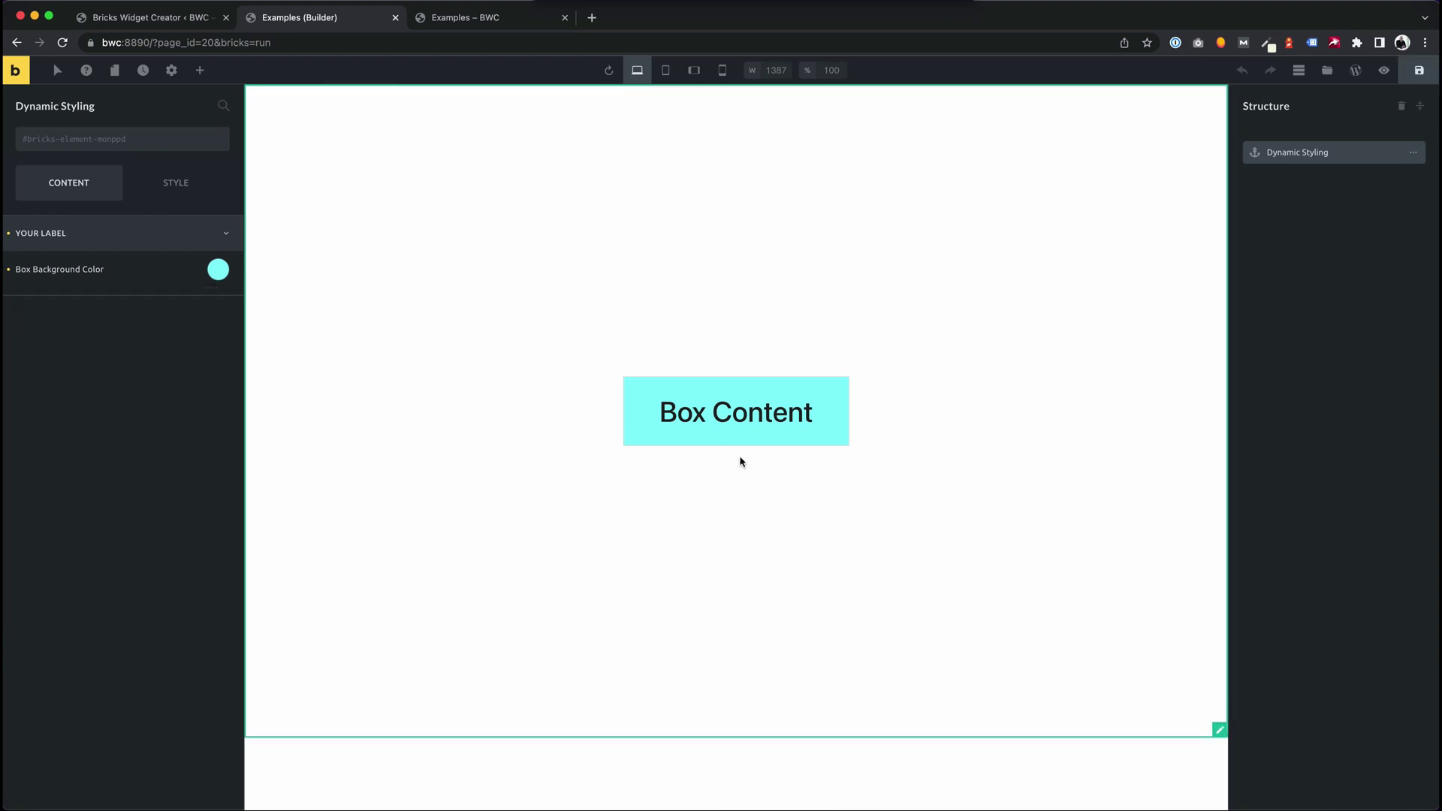
Set the :hover state's Box Background Color to blue #2196f3.
click(59, 72)
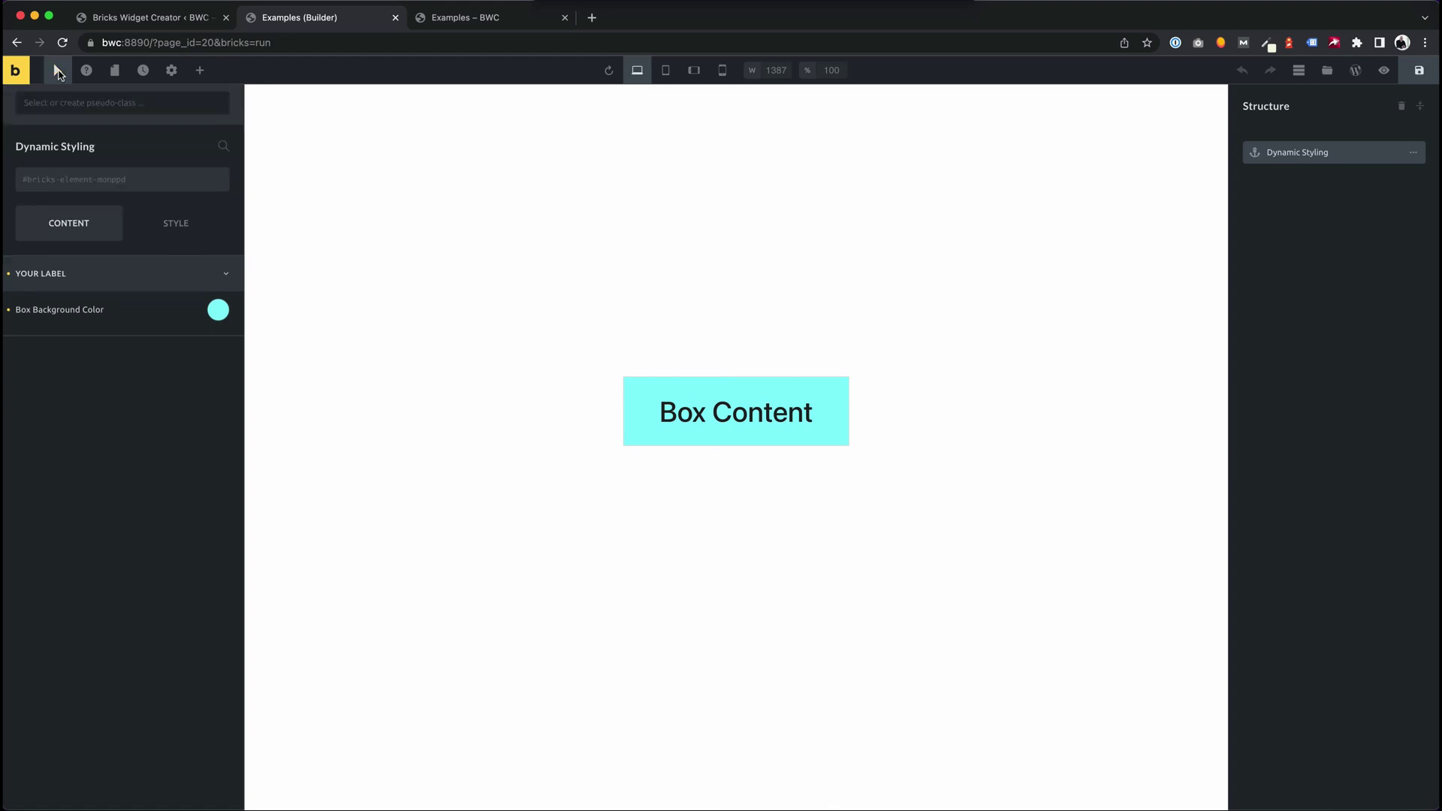
click(113, 101)
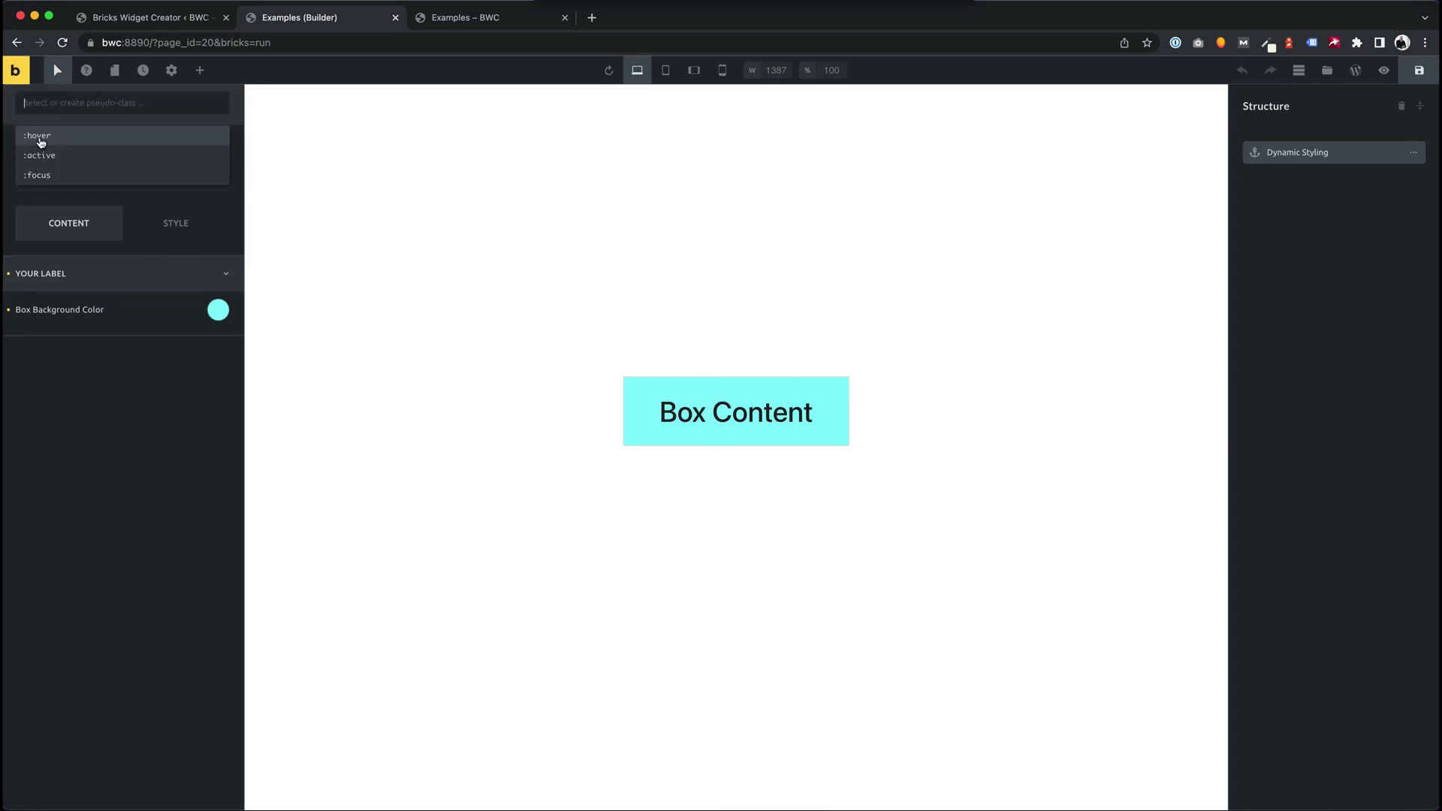
click(41, 142)
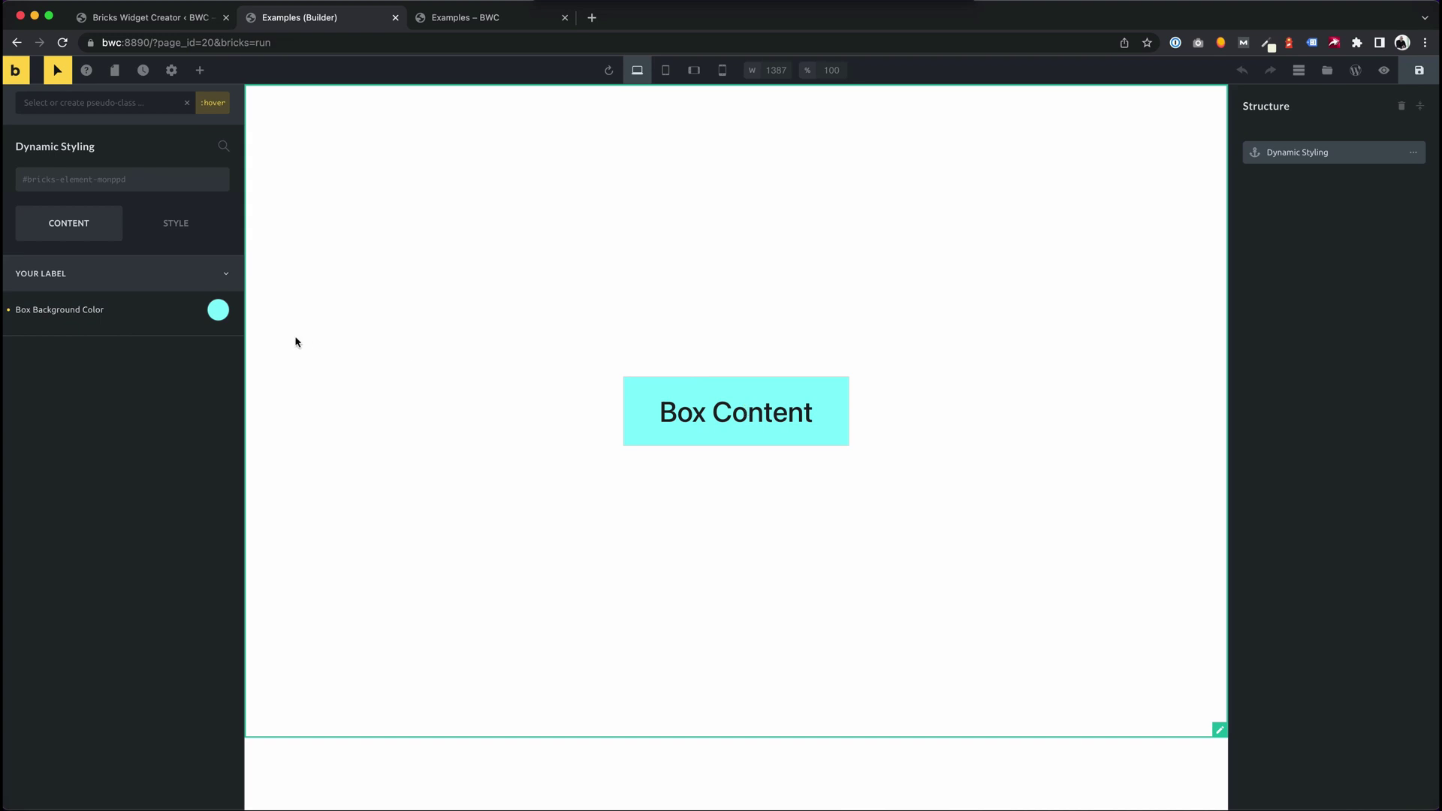
click(217, 309)
click(135, 372)
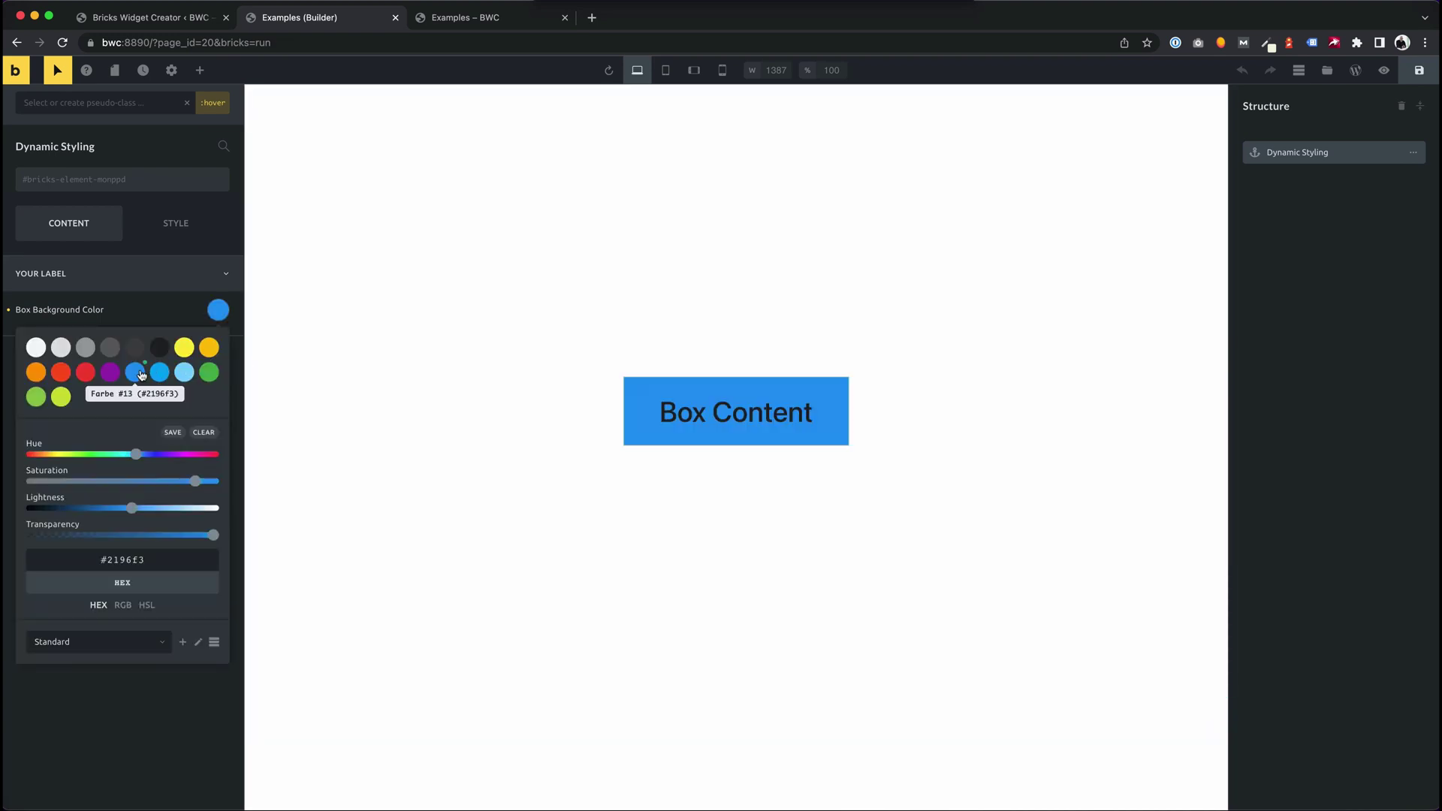
click(132, 676)
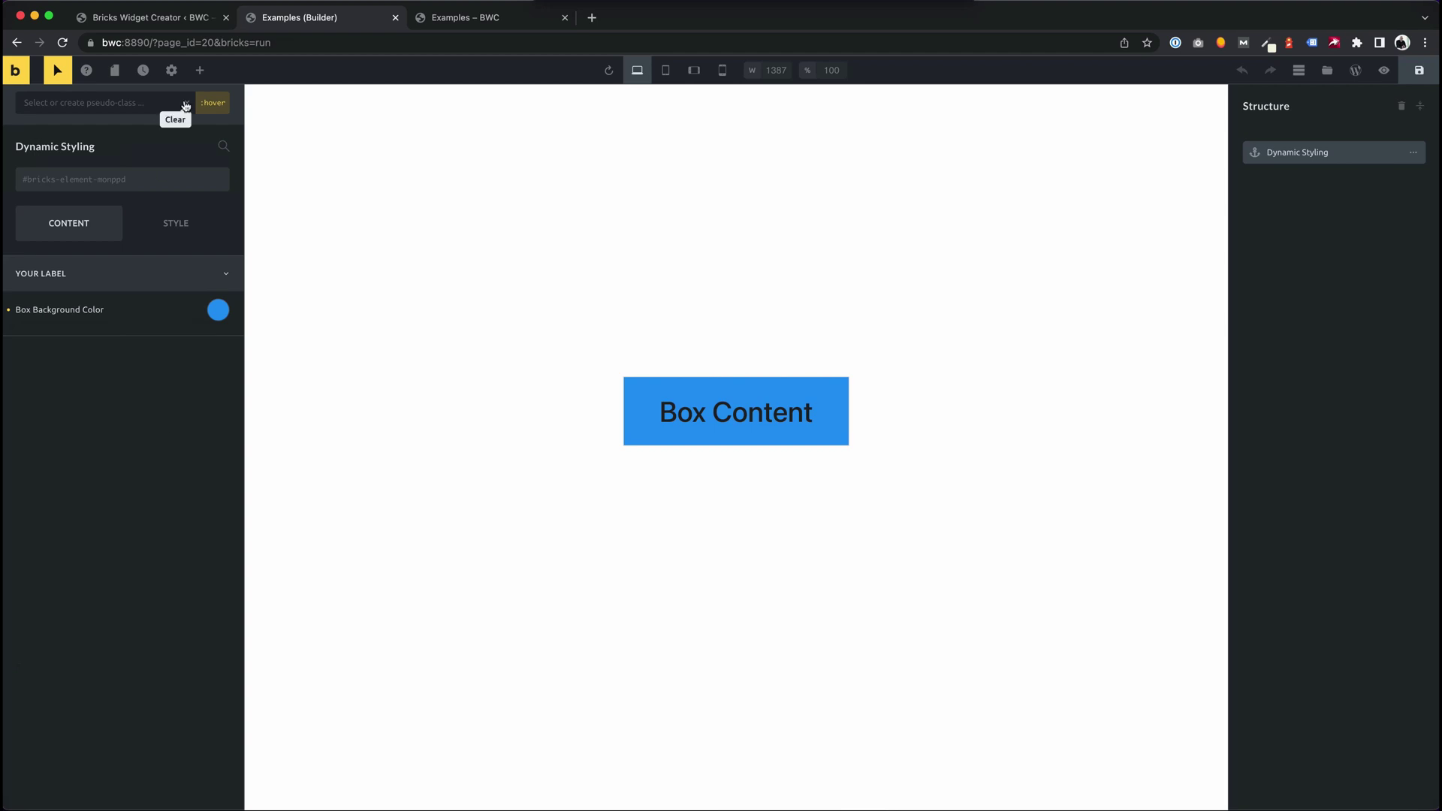
Clear the :hover state, save the page, and return to the widget creator.
click(185, 104)
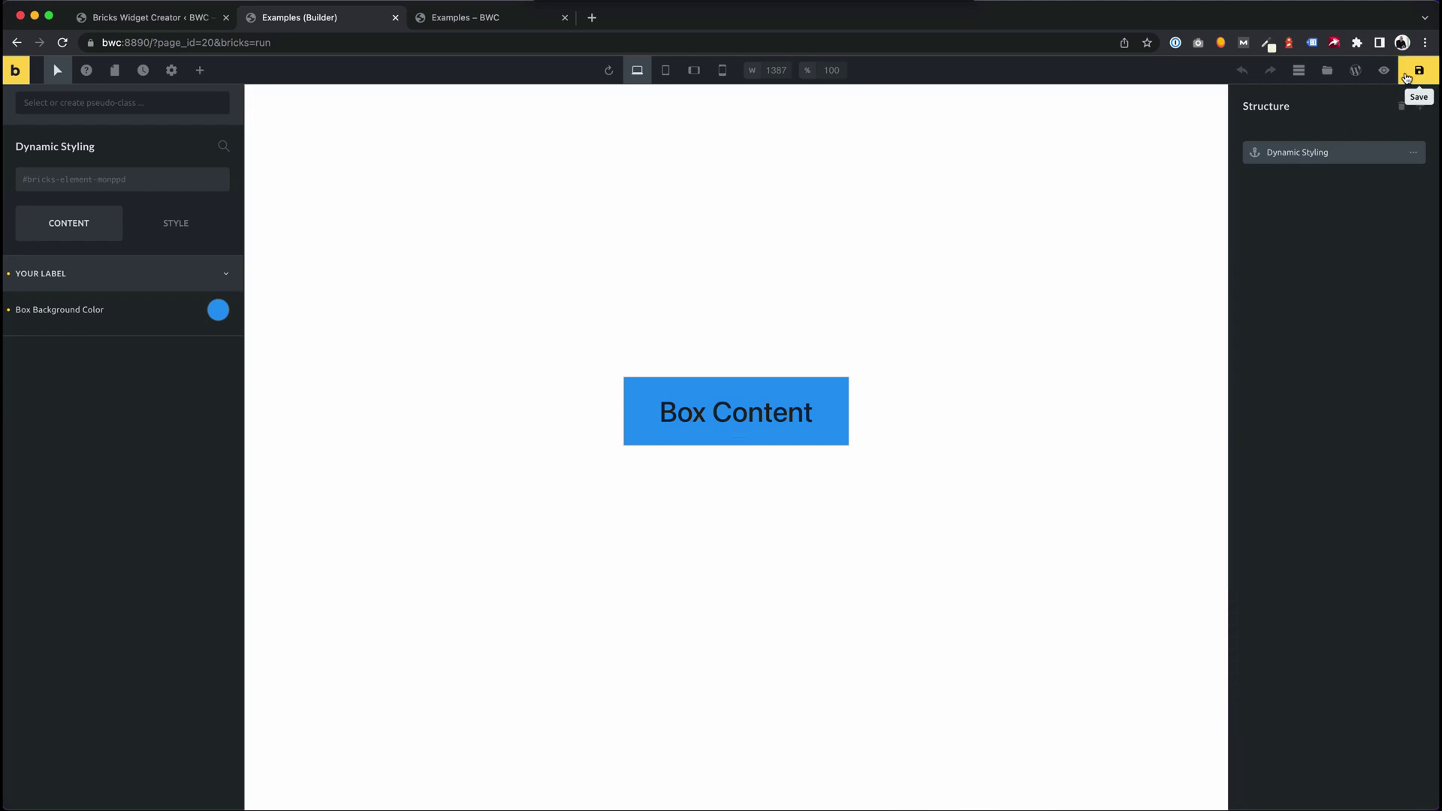
click(1406, 78)
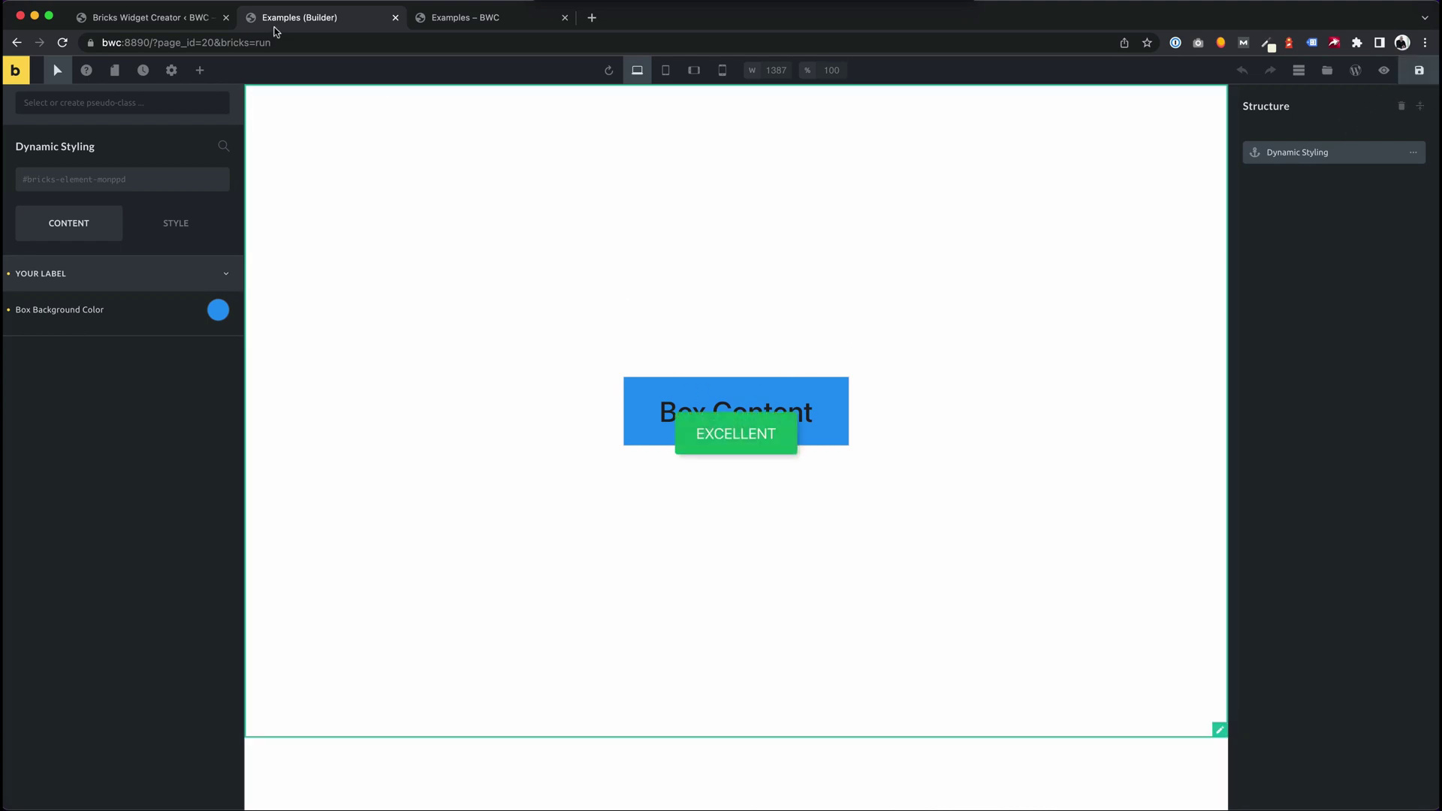
click(167, 24)
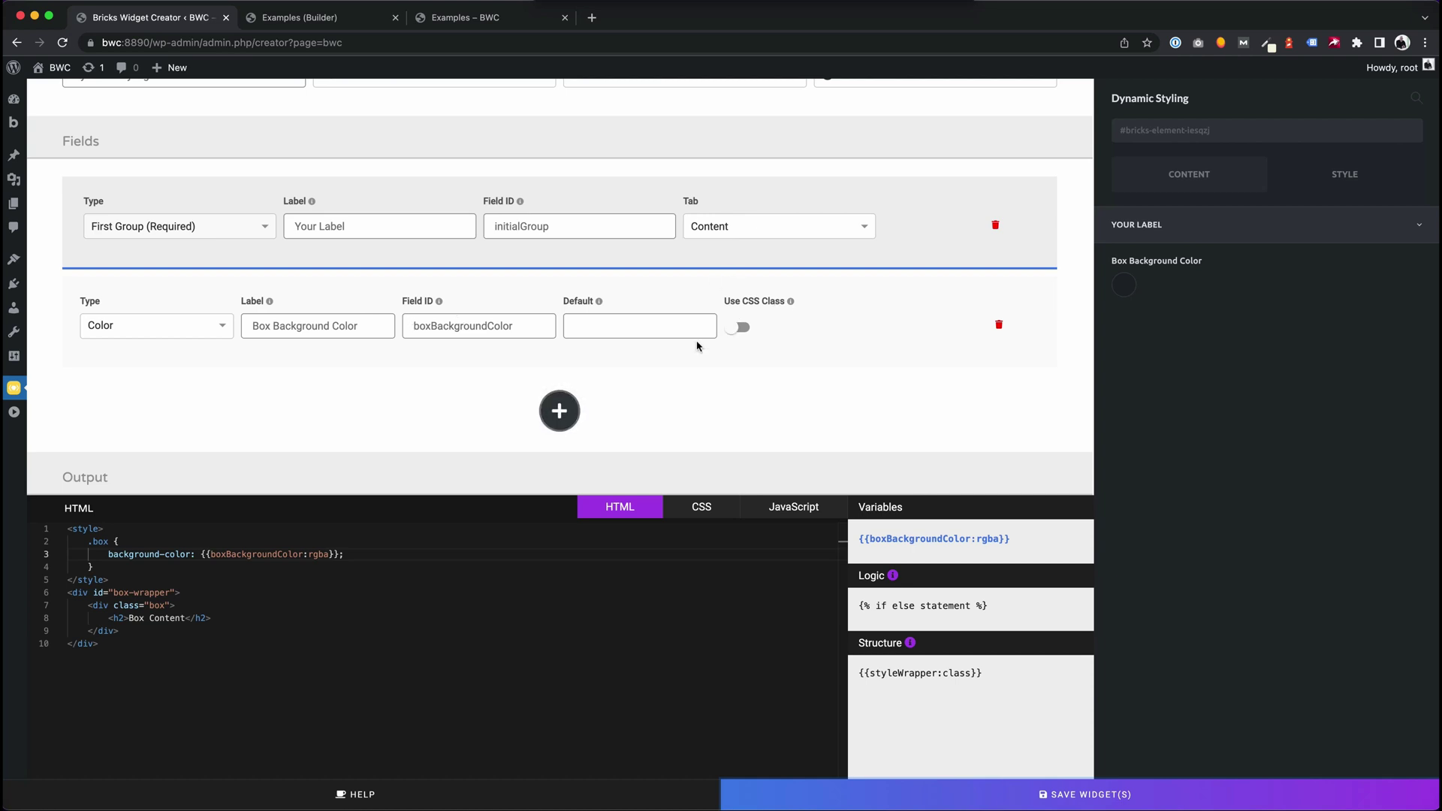
Turn on Use CSS Class for the colour field and check its boxBackgroundColor class name.
click(738, 327)
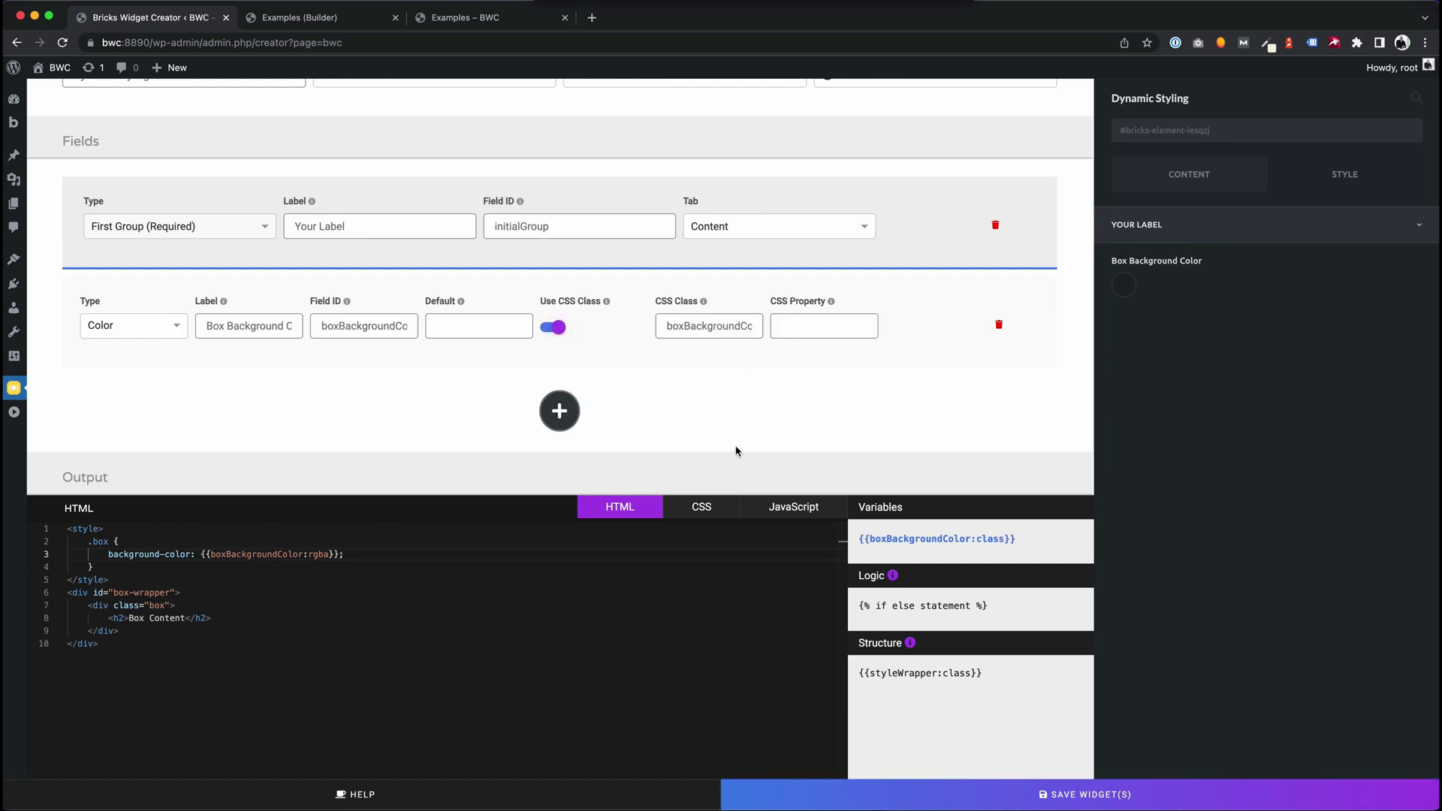
click(694, 326)
drag(713, 326, 755, 326)
click(770, 329)
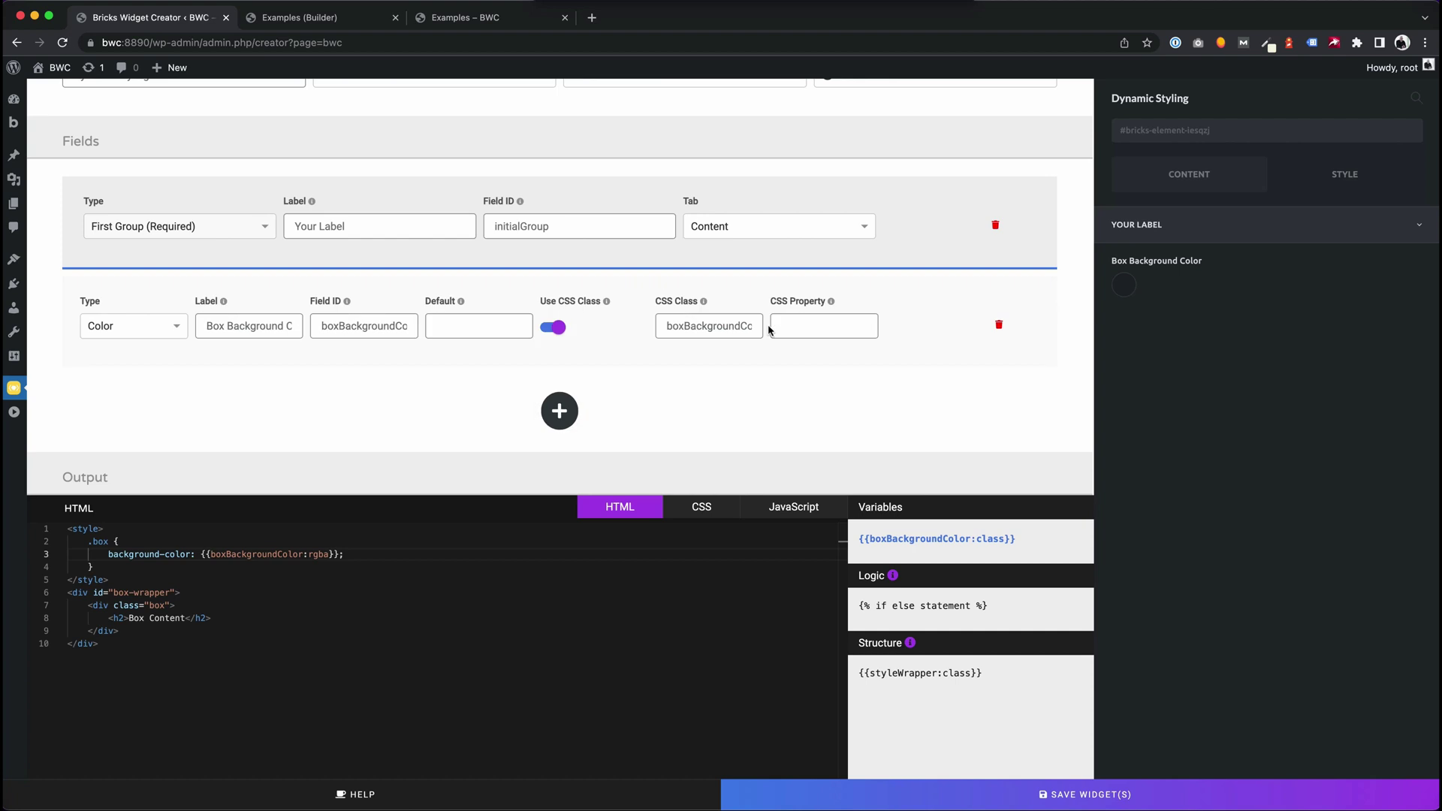
click(705, 326)
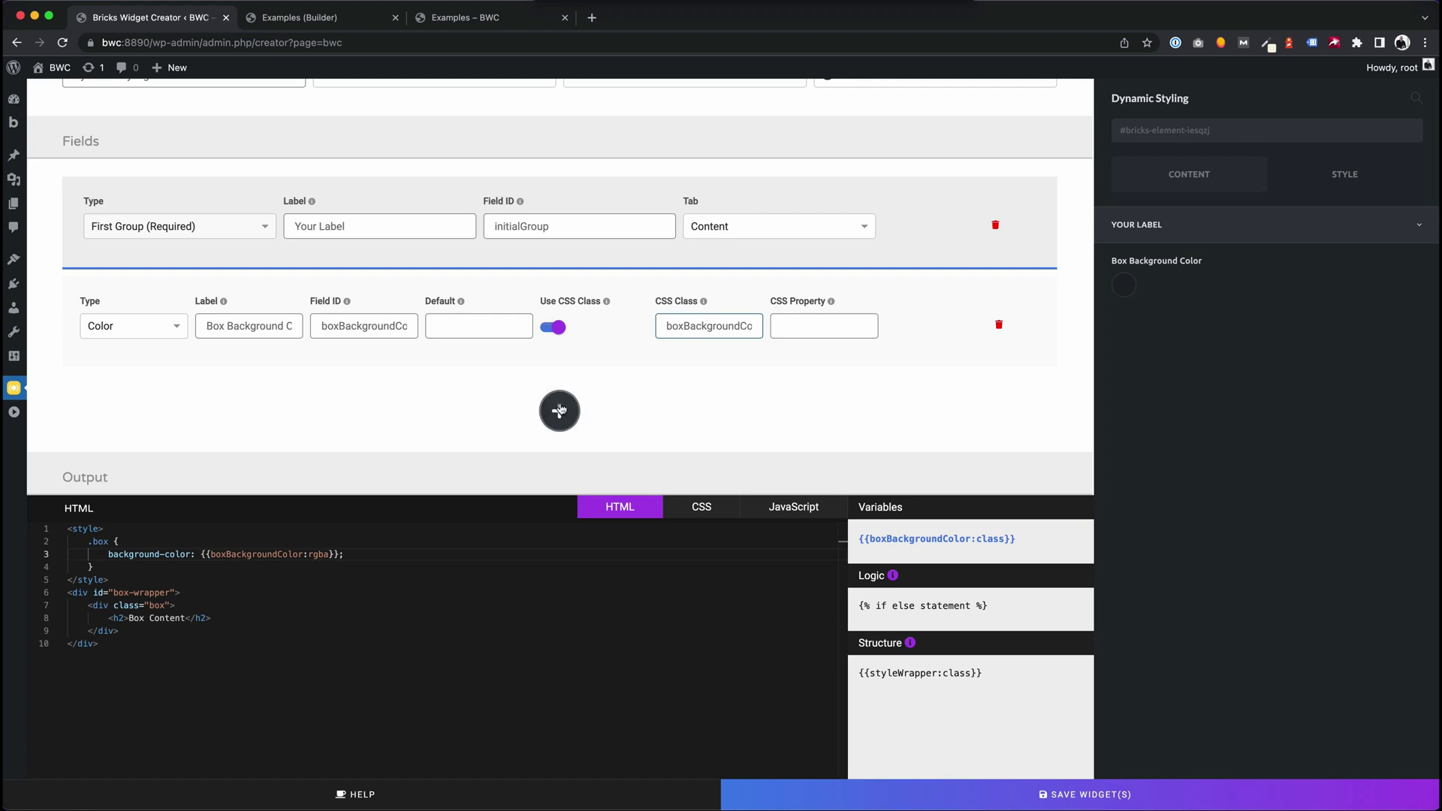
double_click(696, 325)
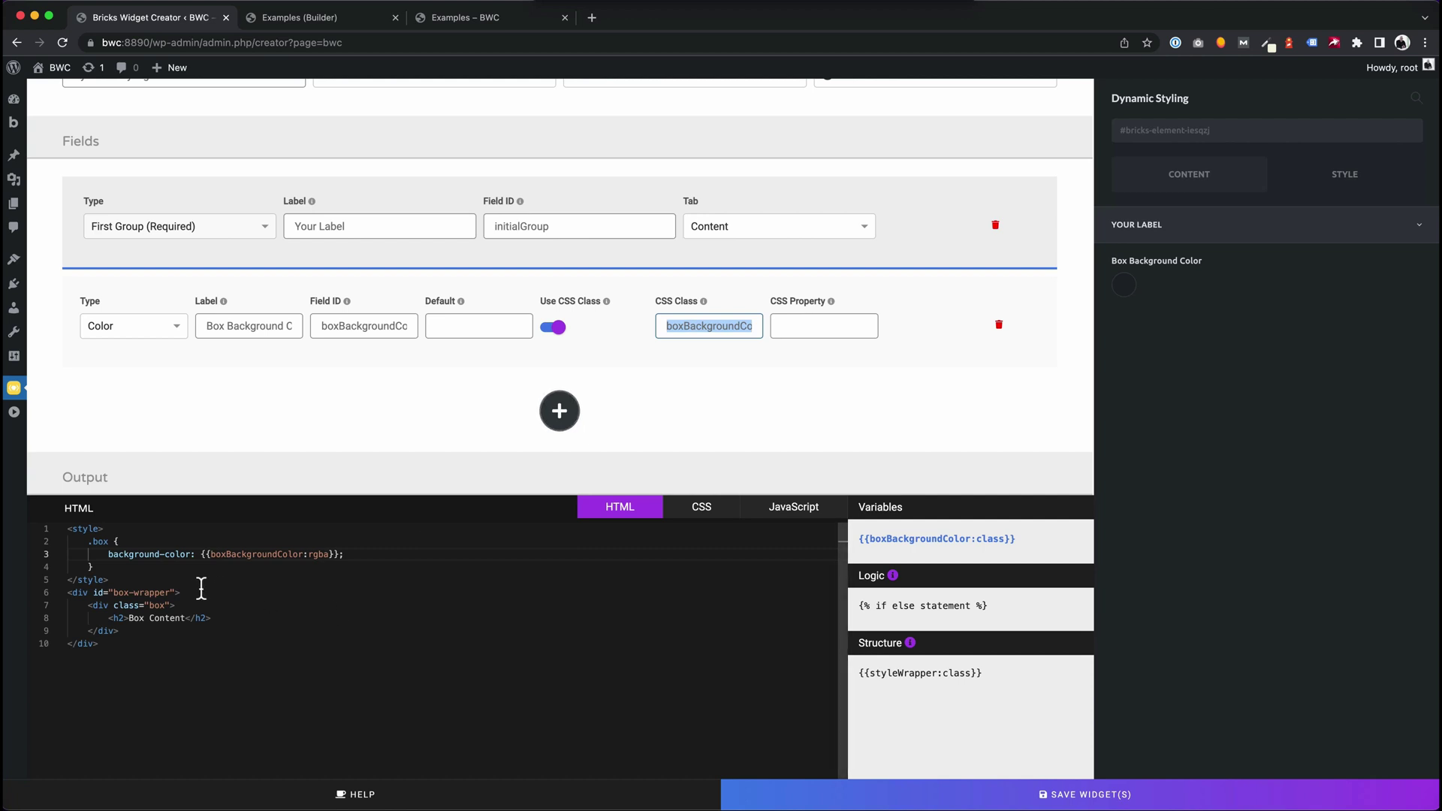
Enter background-color as the CSS Property and toggle Use CSS Class off and back on.
click(795, 328)
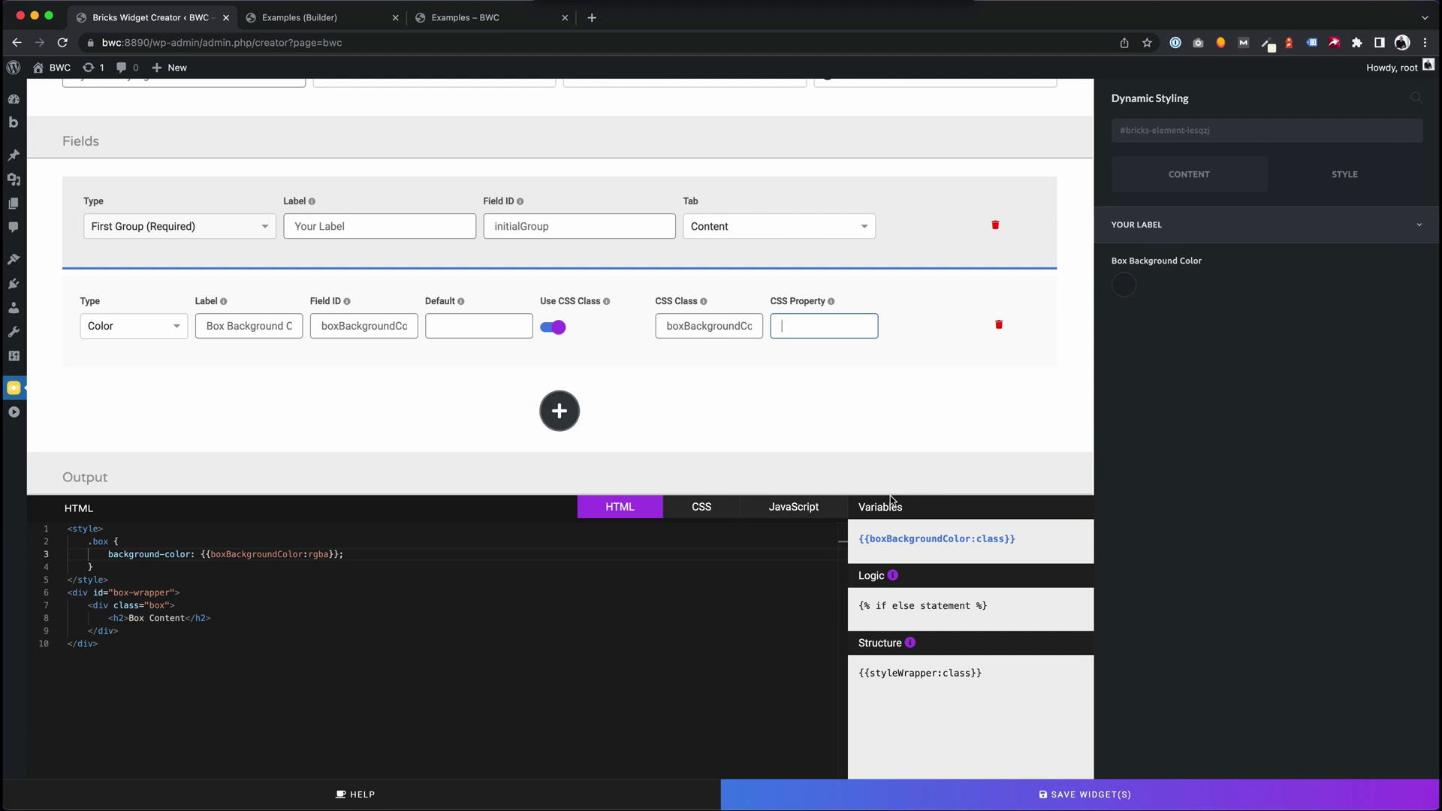
text(background-color)
click(984, 554)
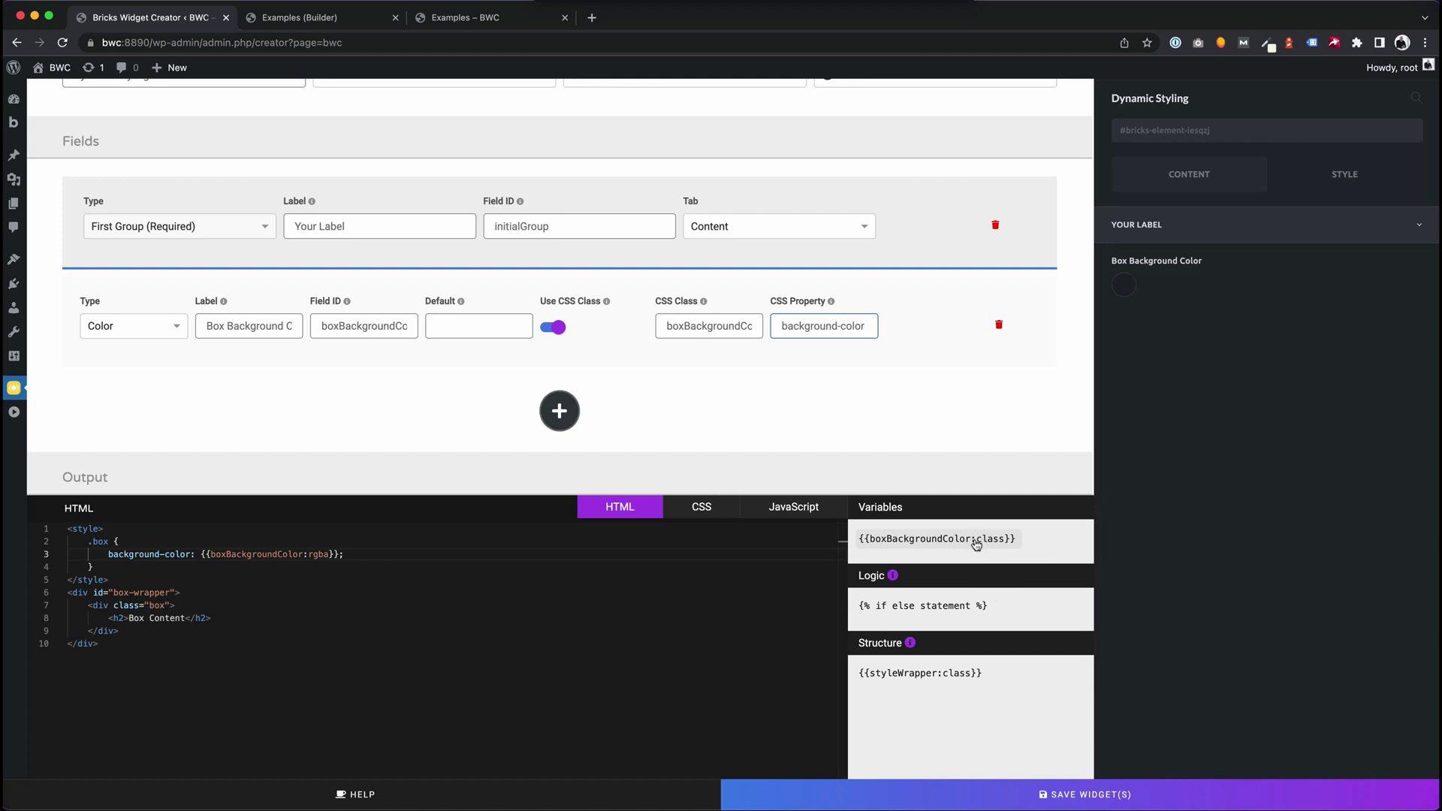
click(554, 329)
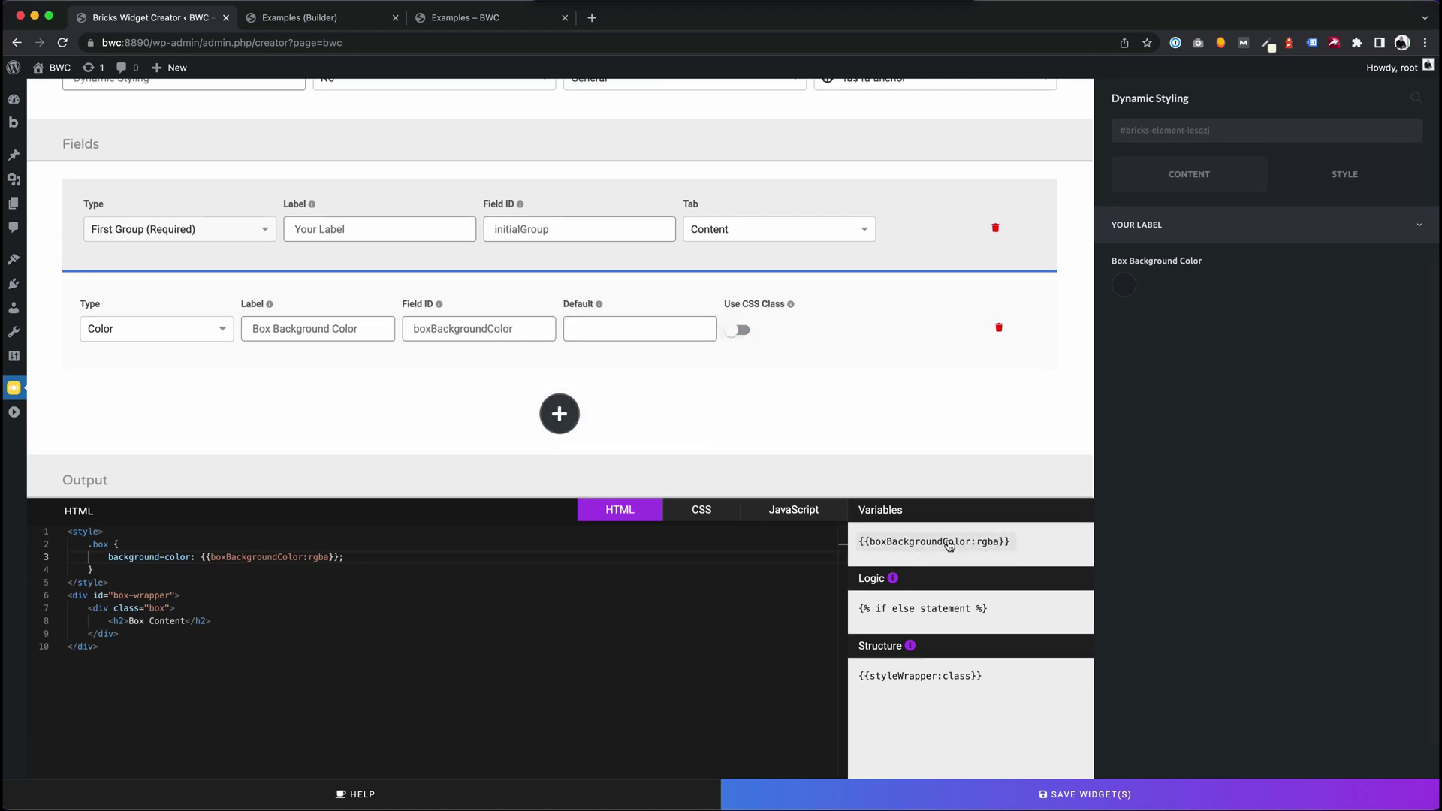
click(744, 332)
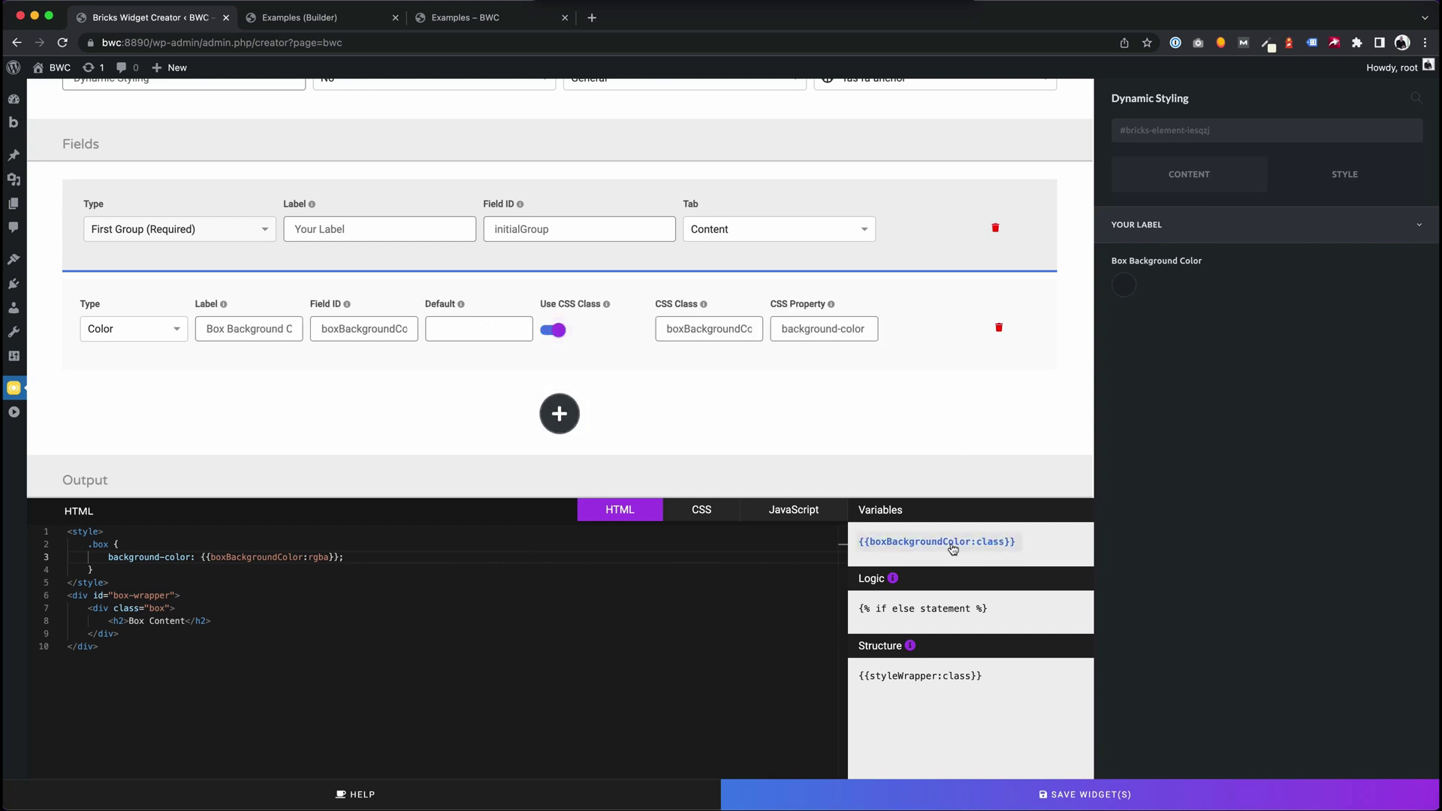
Delete the <style> block from the top of the HTML output.
scroll(589, 457, down, 1)
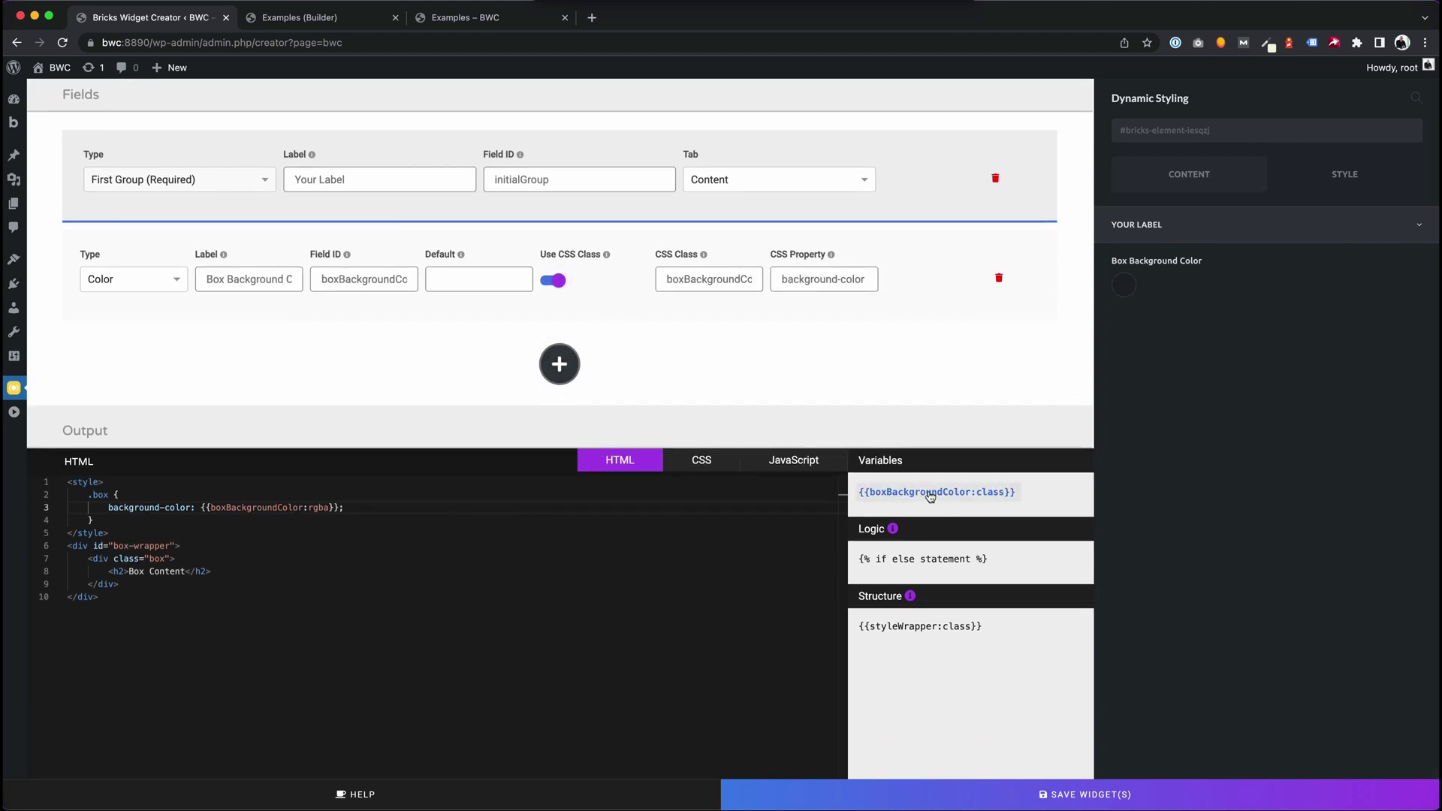
click(67, 545)
shift+click(64, 482)
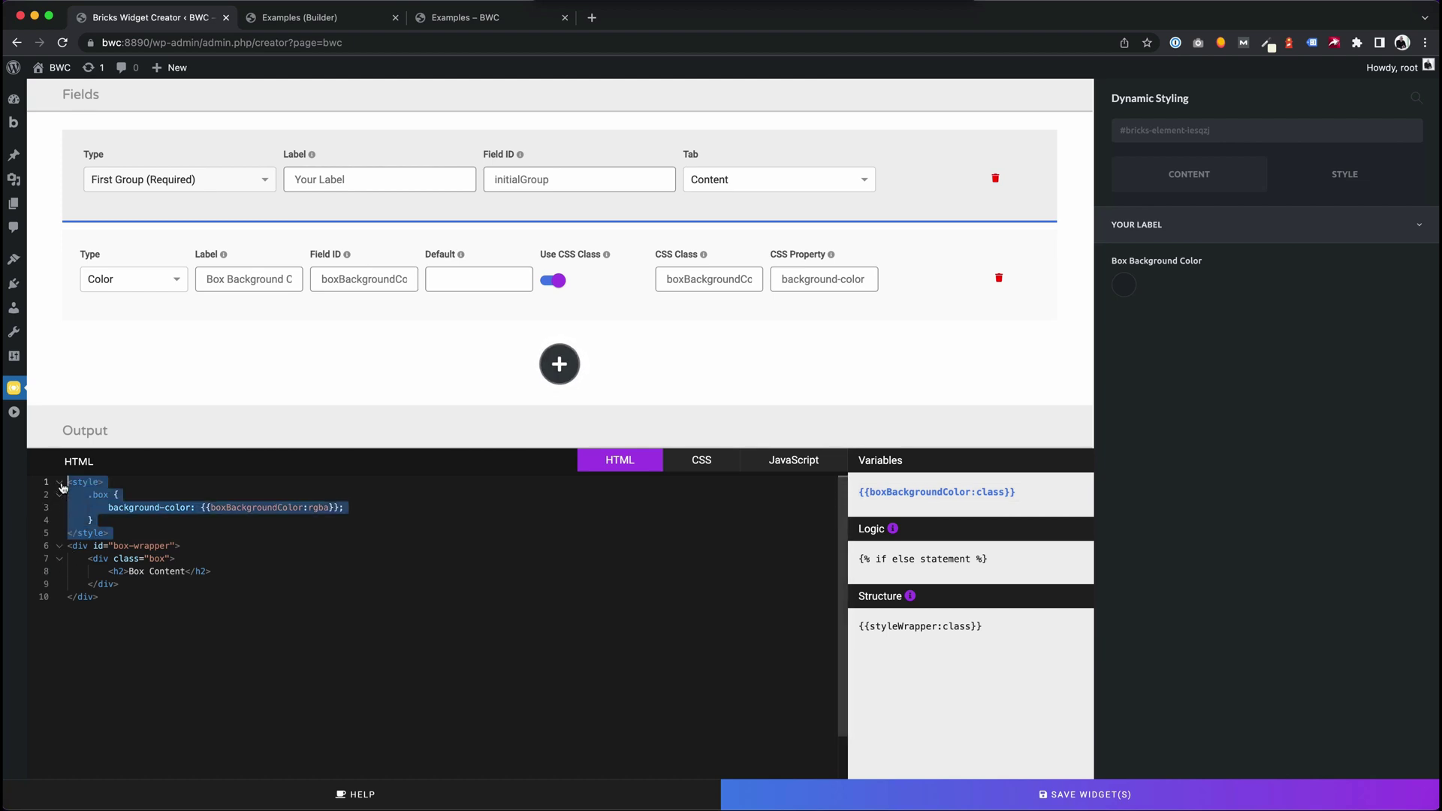
key(BackSpace)
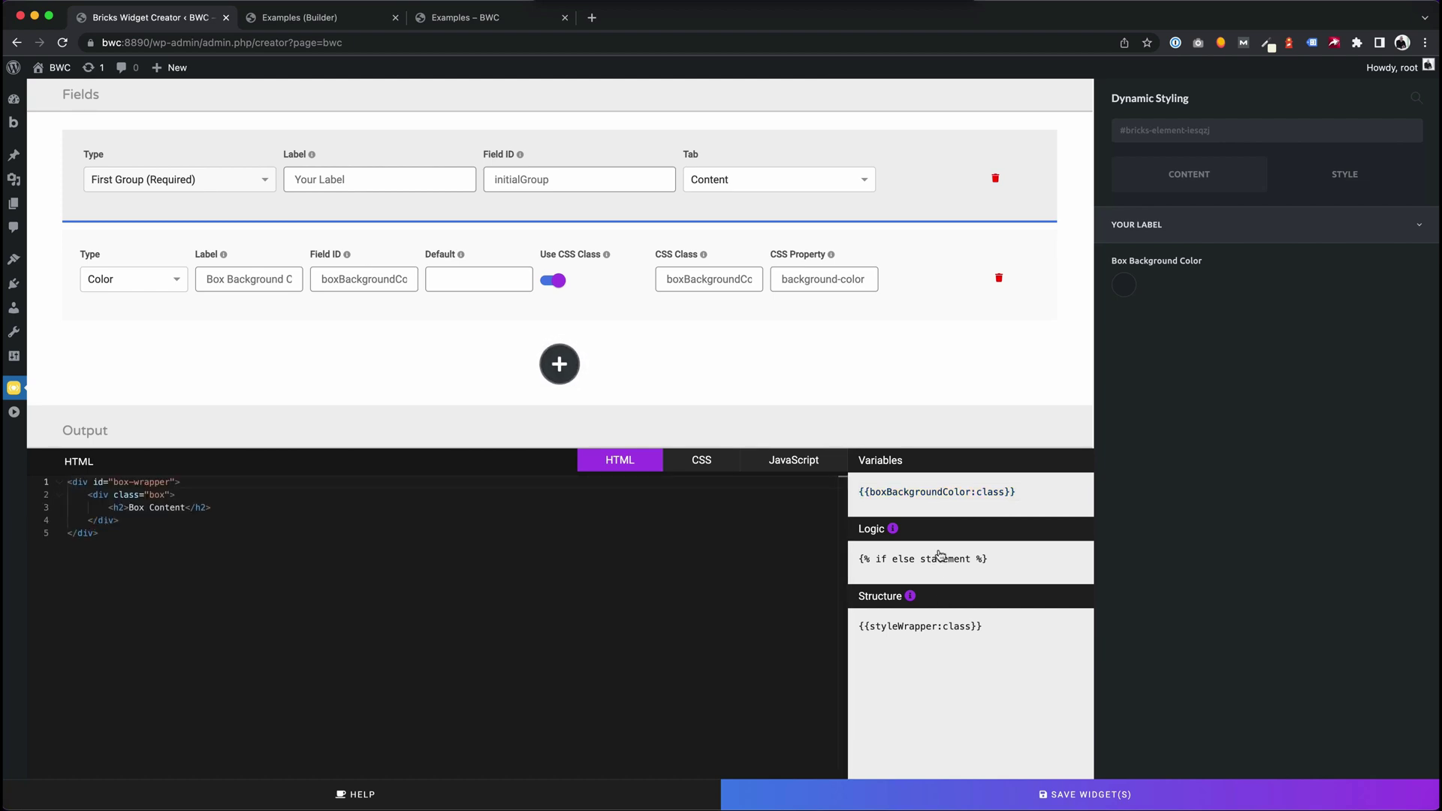
Paste {{boxBackgroundColor:class}} after class="box " in the box div and save the widget.
click(948, 494)
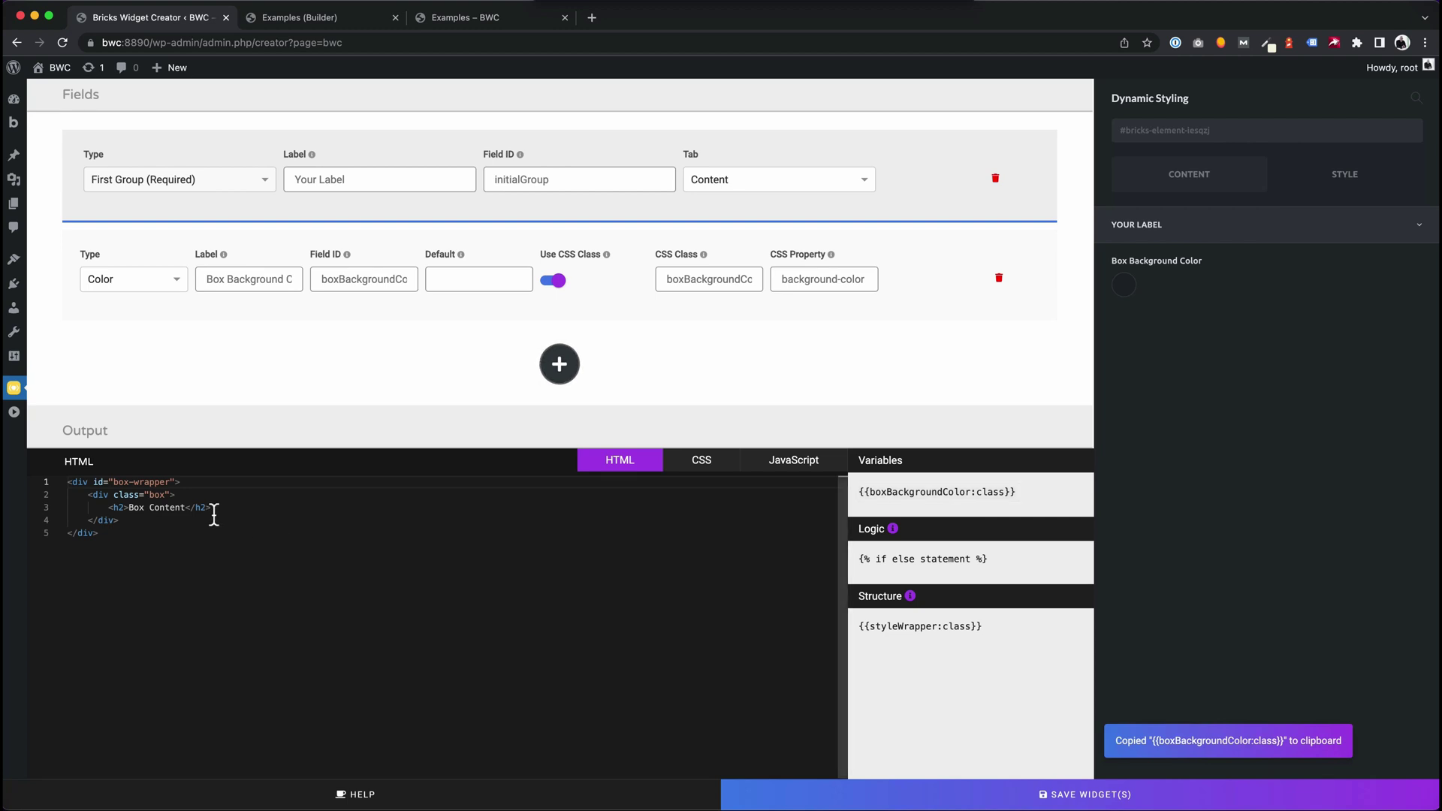
click(170, 495)
click(165, 496)
key(cmd+v)
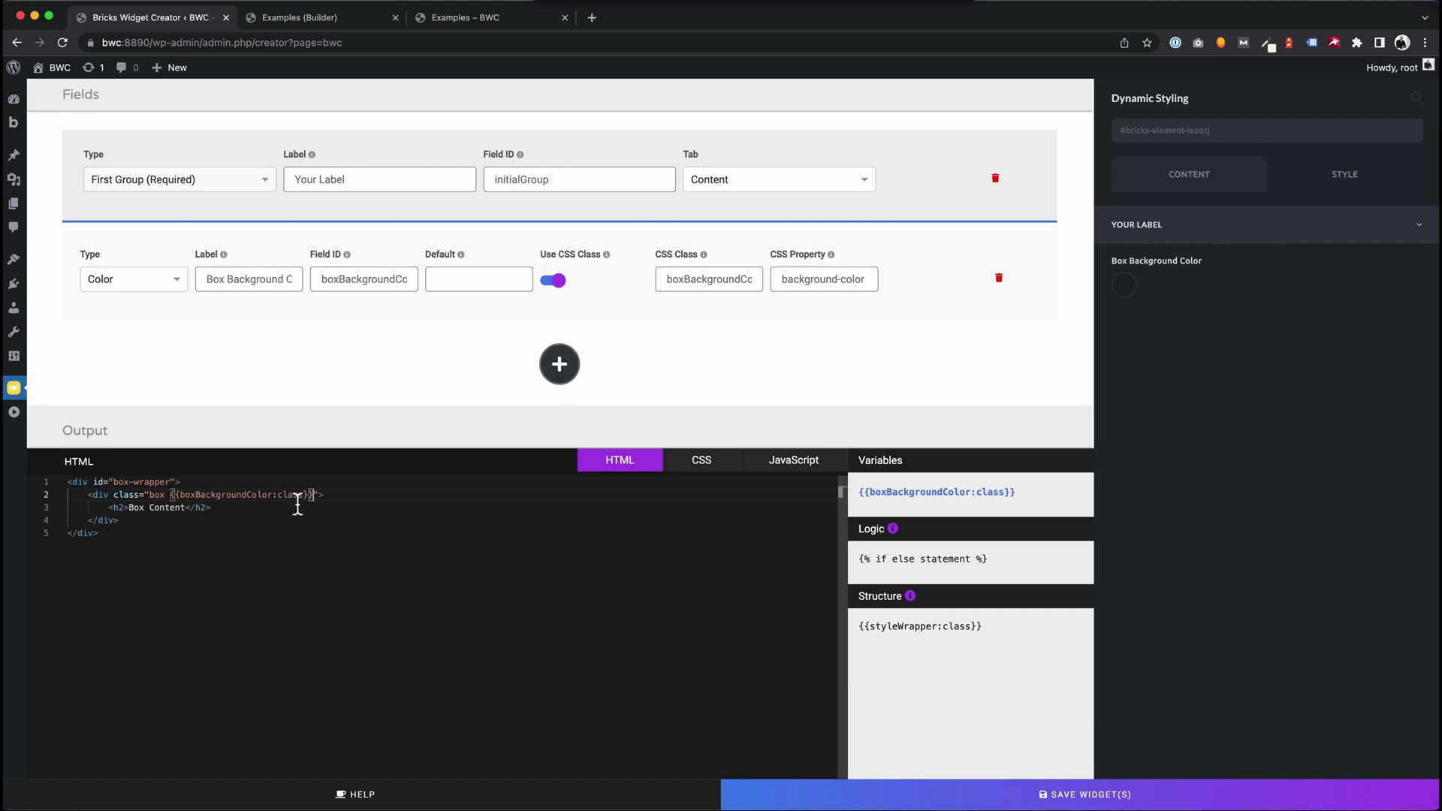
drag(312, 494, 170, 497)
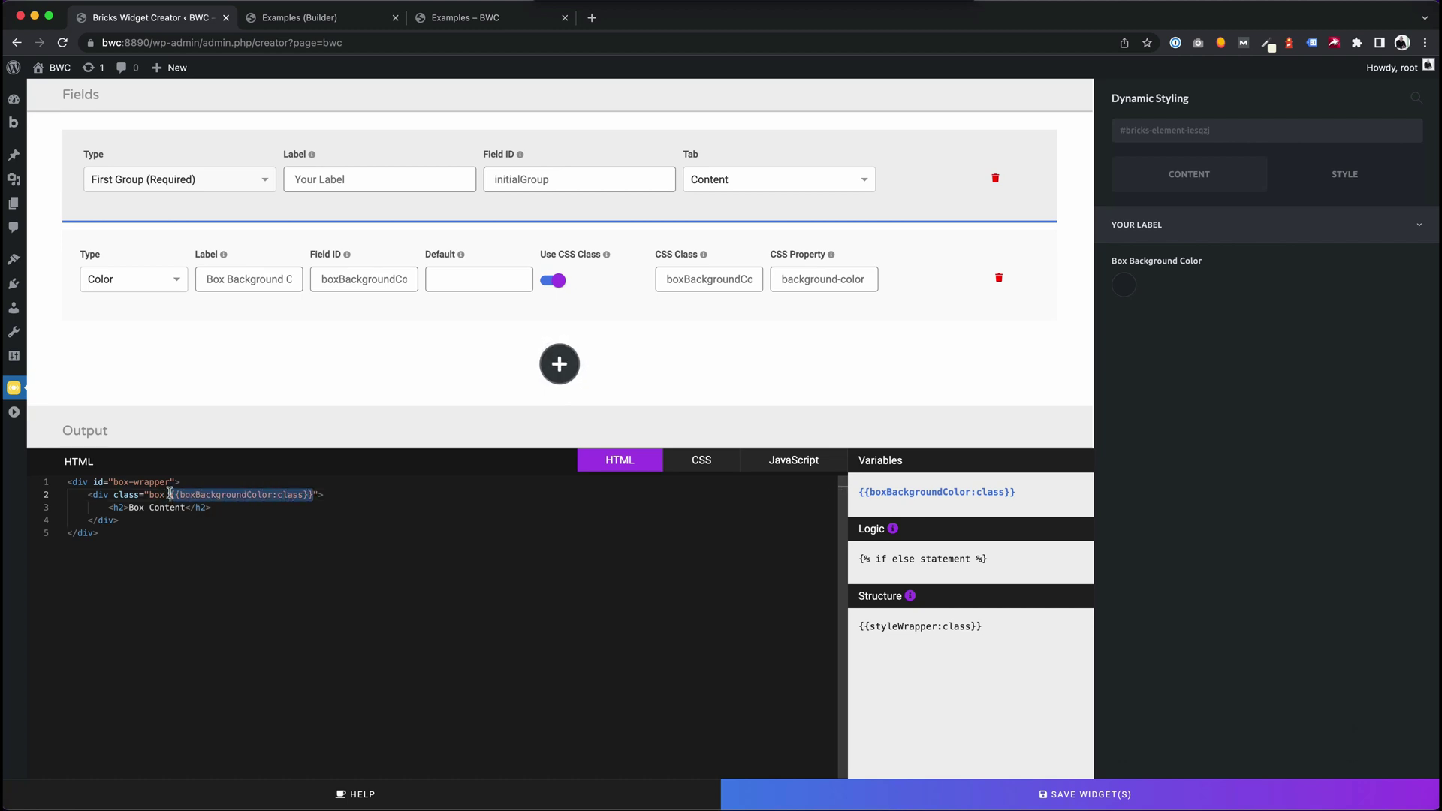
click(170, 494)
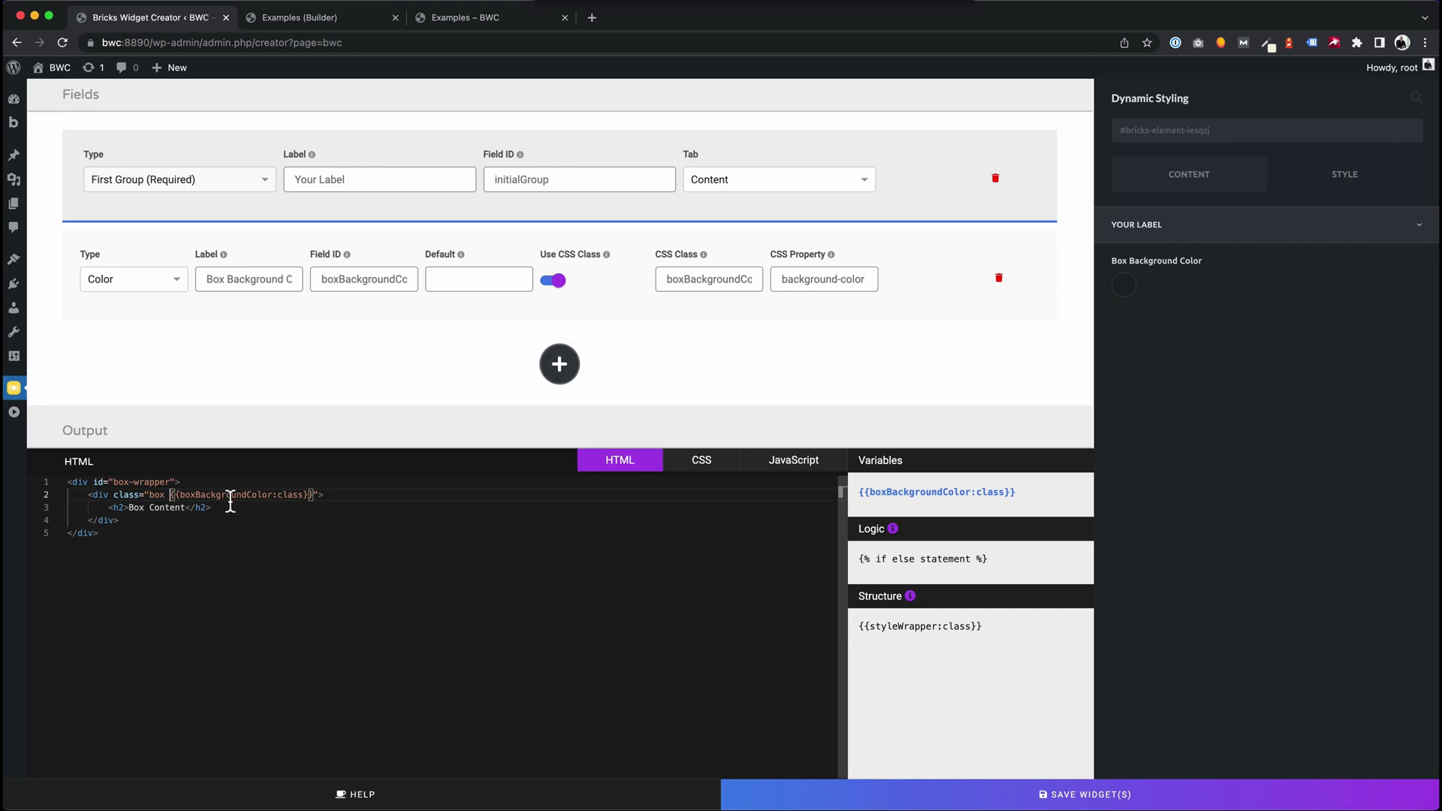
click(1056, 803)
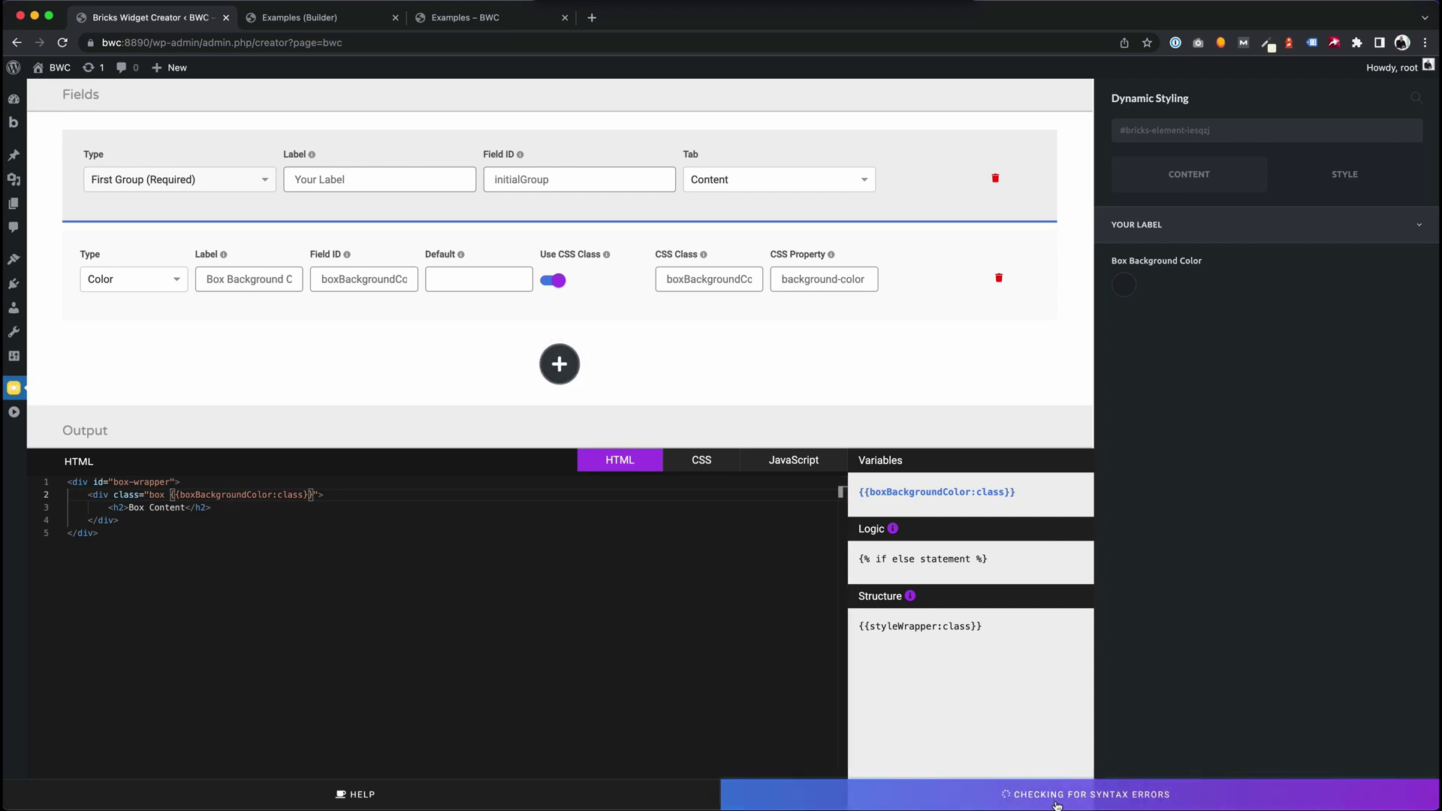
click(322, 27)
Reload the builder and set the box's Box Background Color to light cyan #84e7fb.
key(super+r)
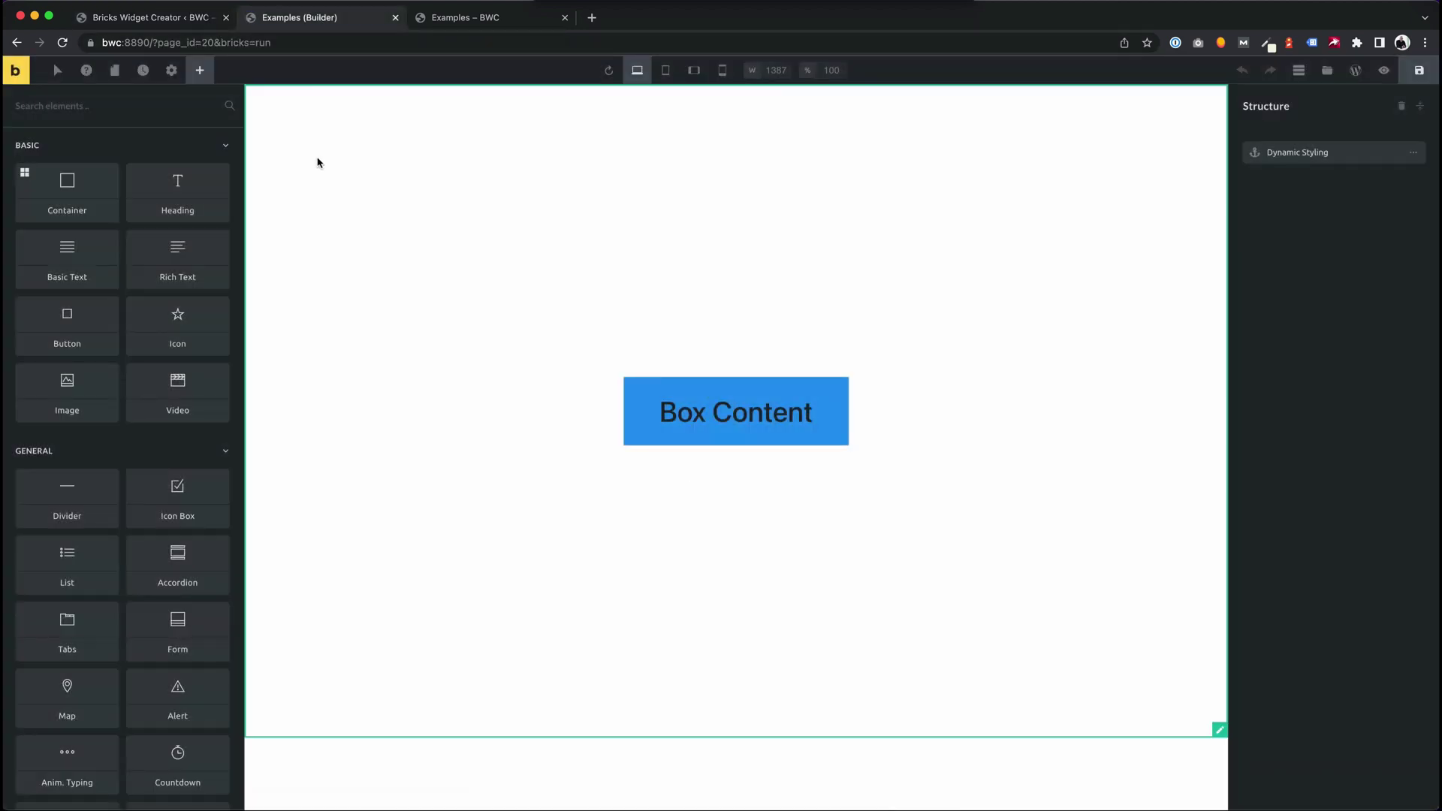
click(748, 425)
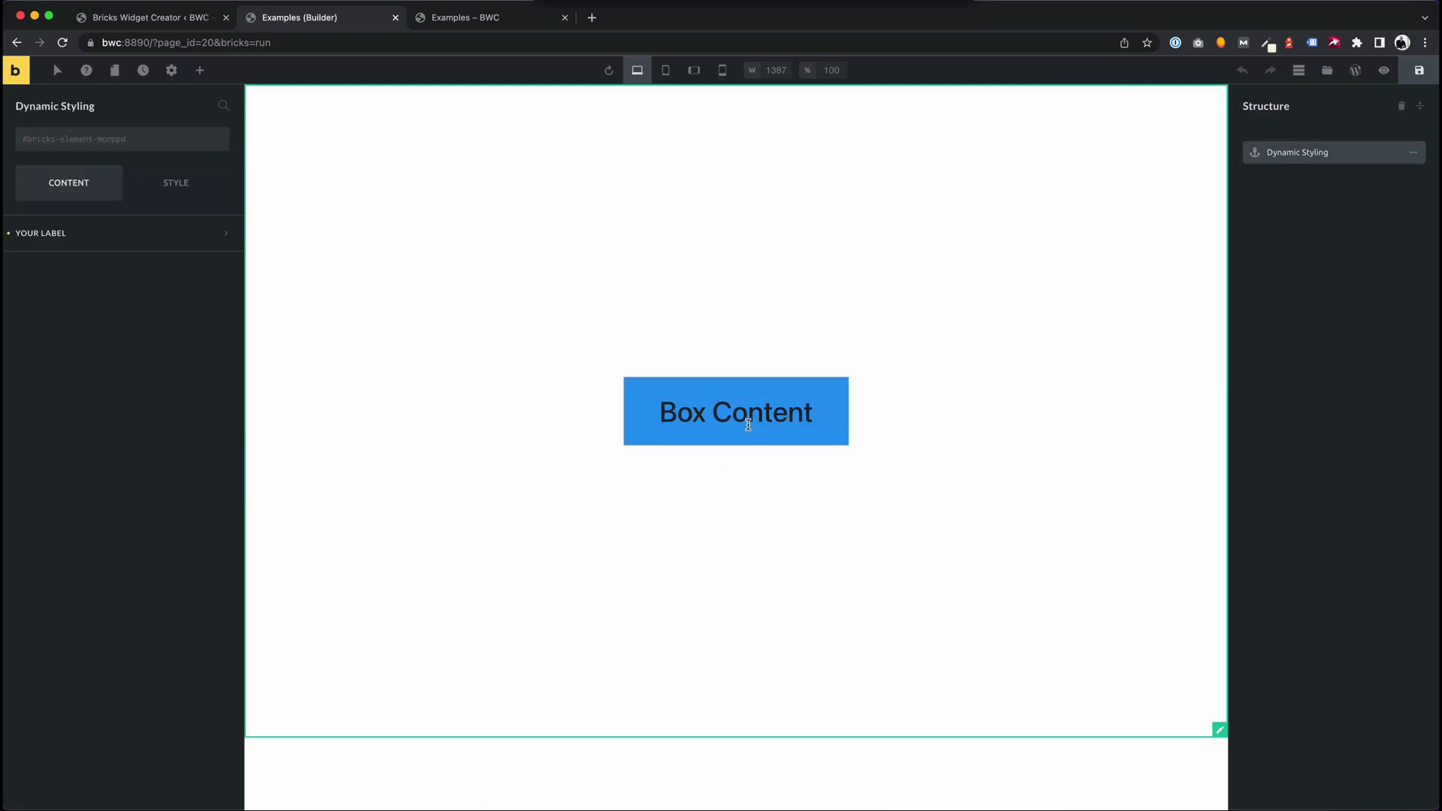
click(130, 235)
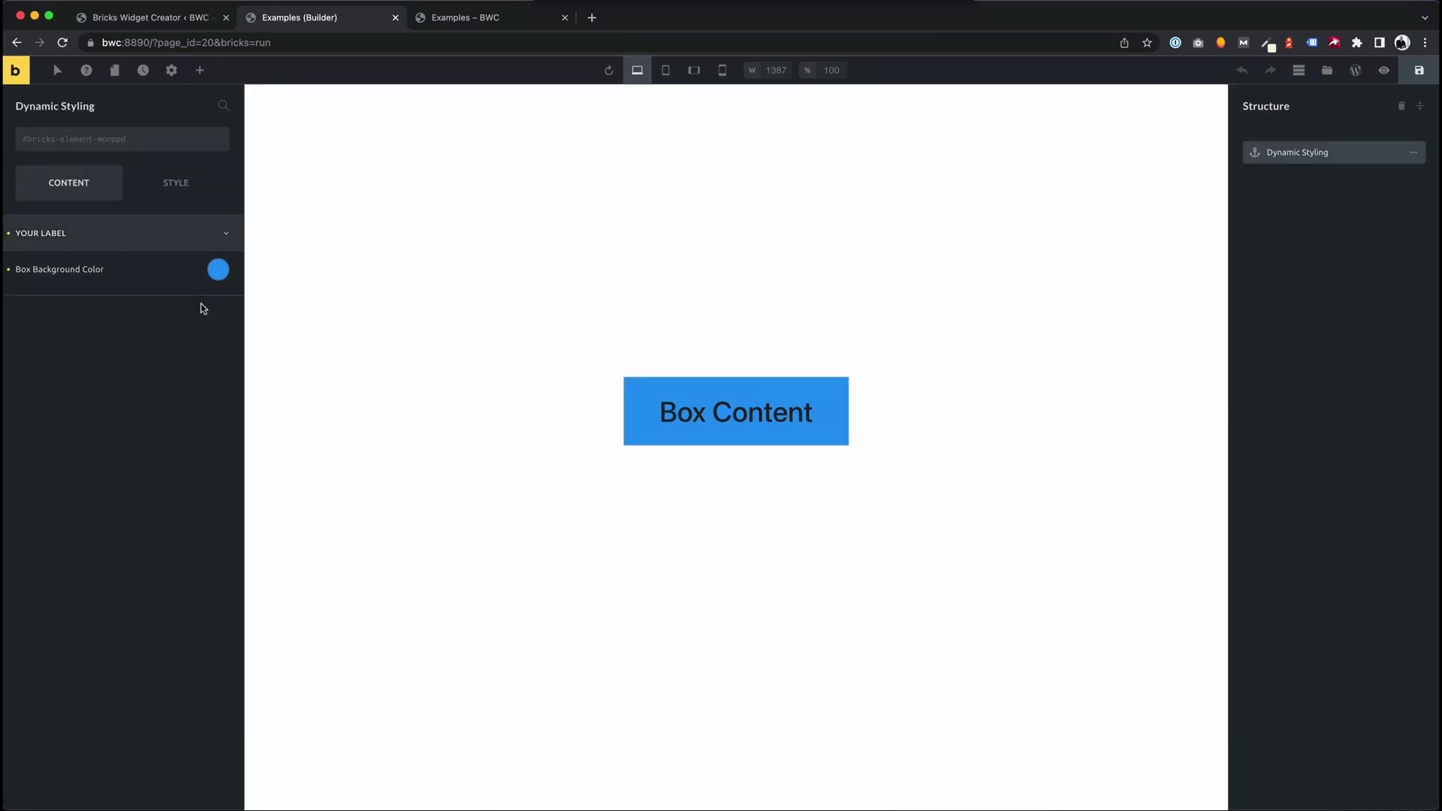
click(218, 270)
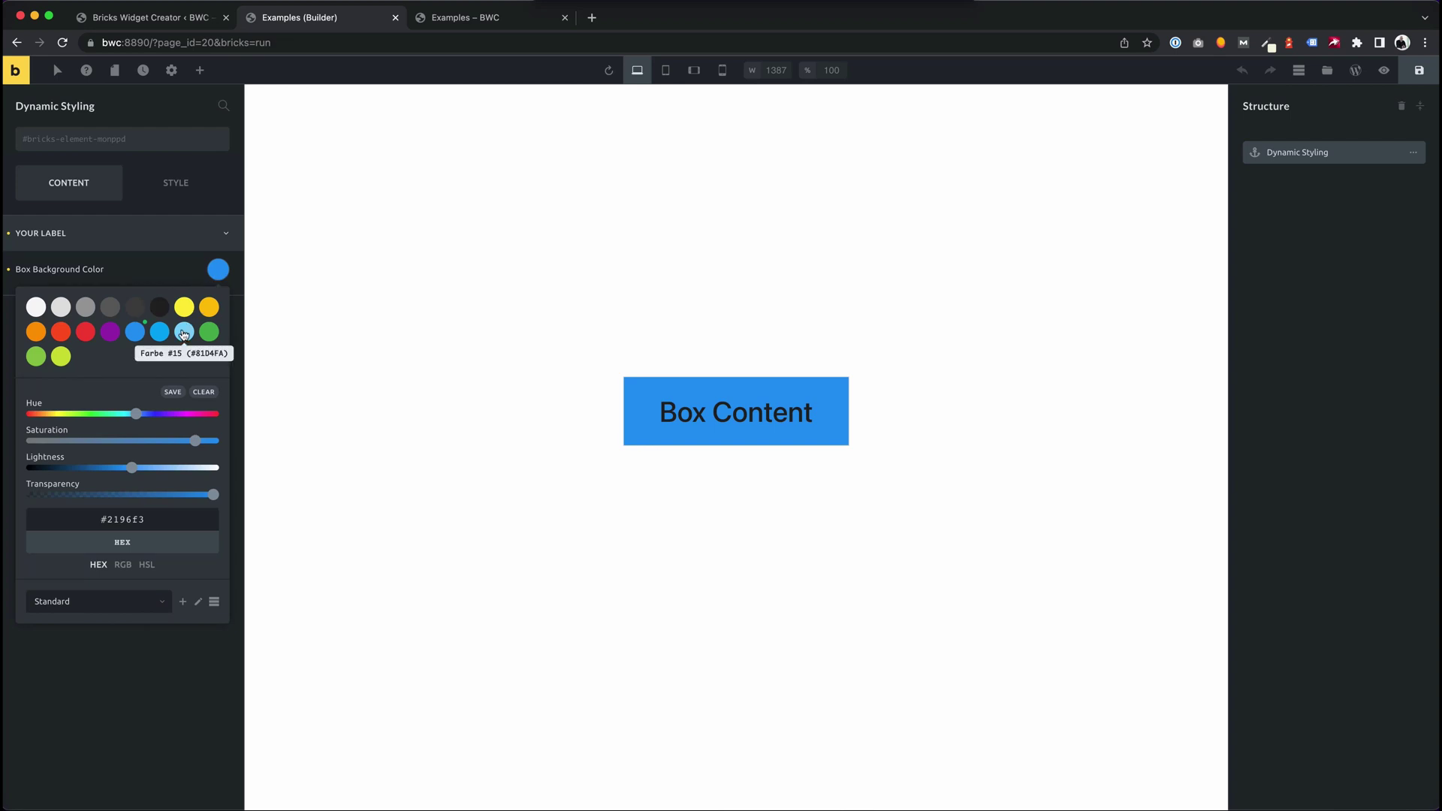
click(184, 333)
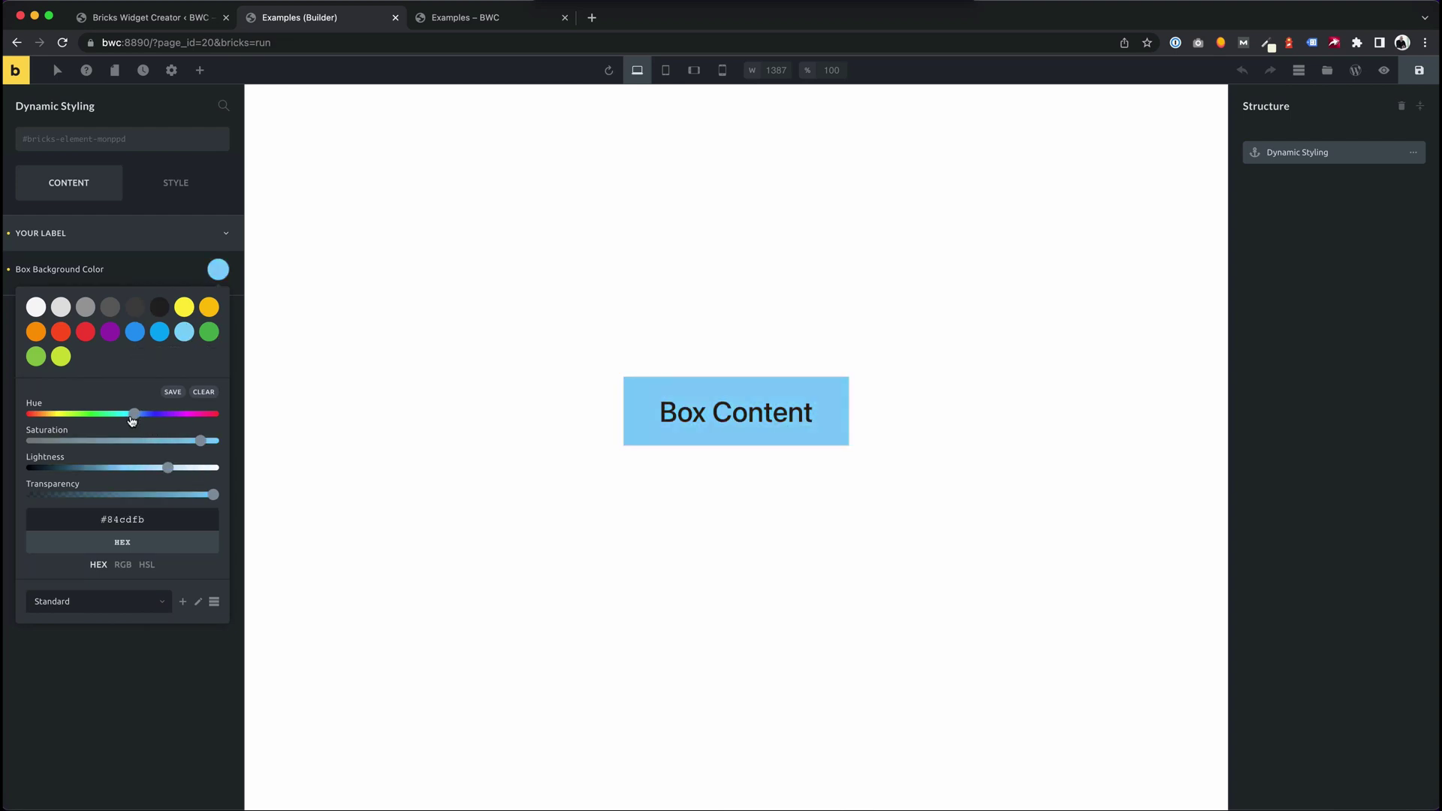
mouse_move(125, 419)
mouse_down()
mouse_move(91, 417)
mouse_move(164, 418)
mouse_move(129, 419)
mouse_up()
click(148, 277)
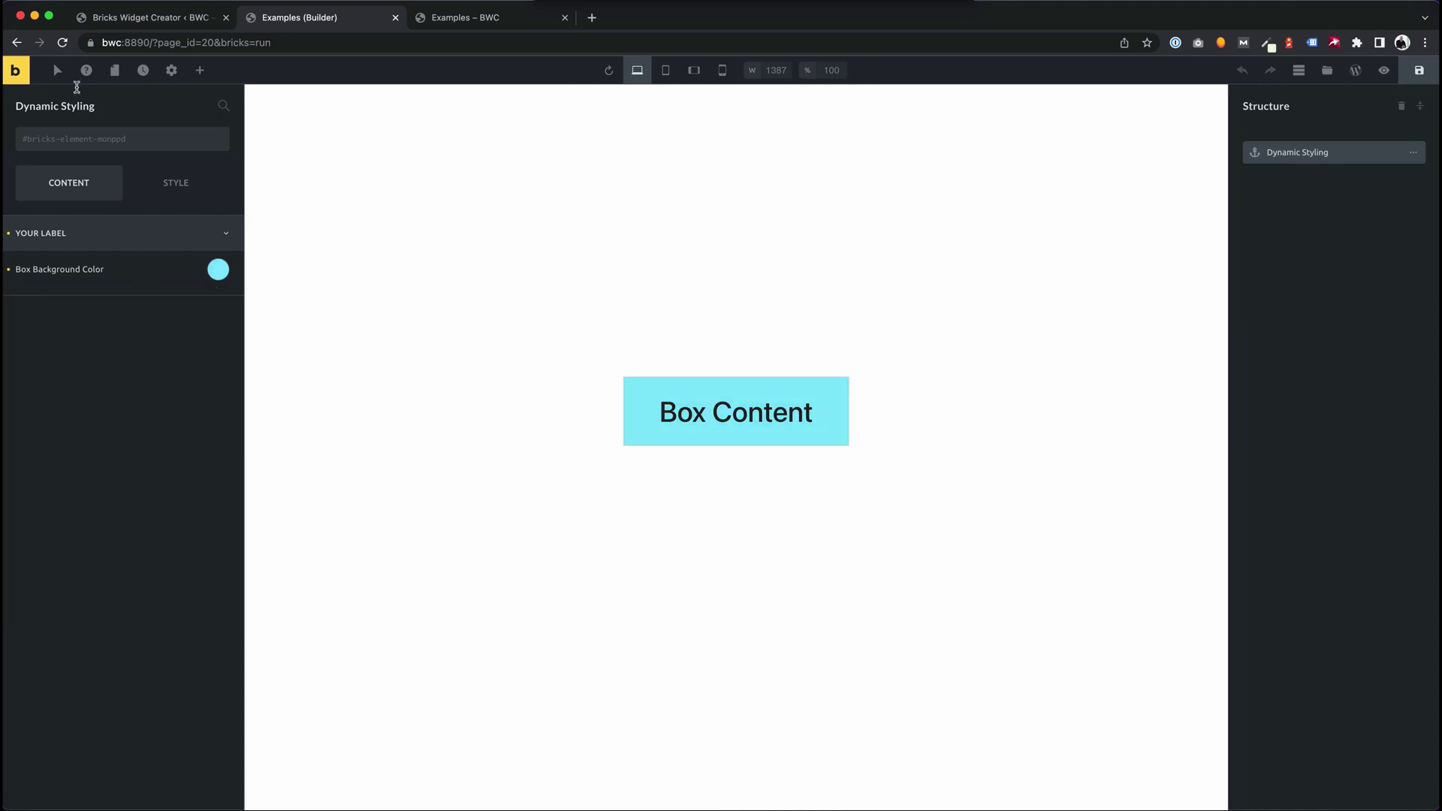
Set the :hover Box Background Color to purple #9c27b0, return to normal state, and save.
click(57, 70)
click(132, 102)
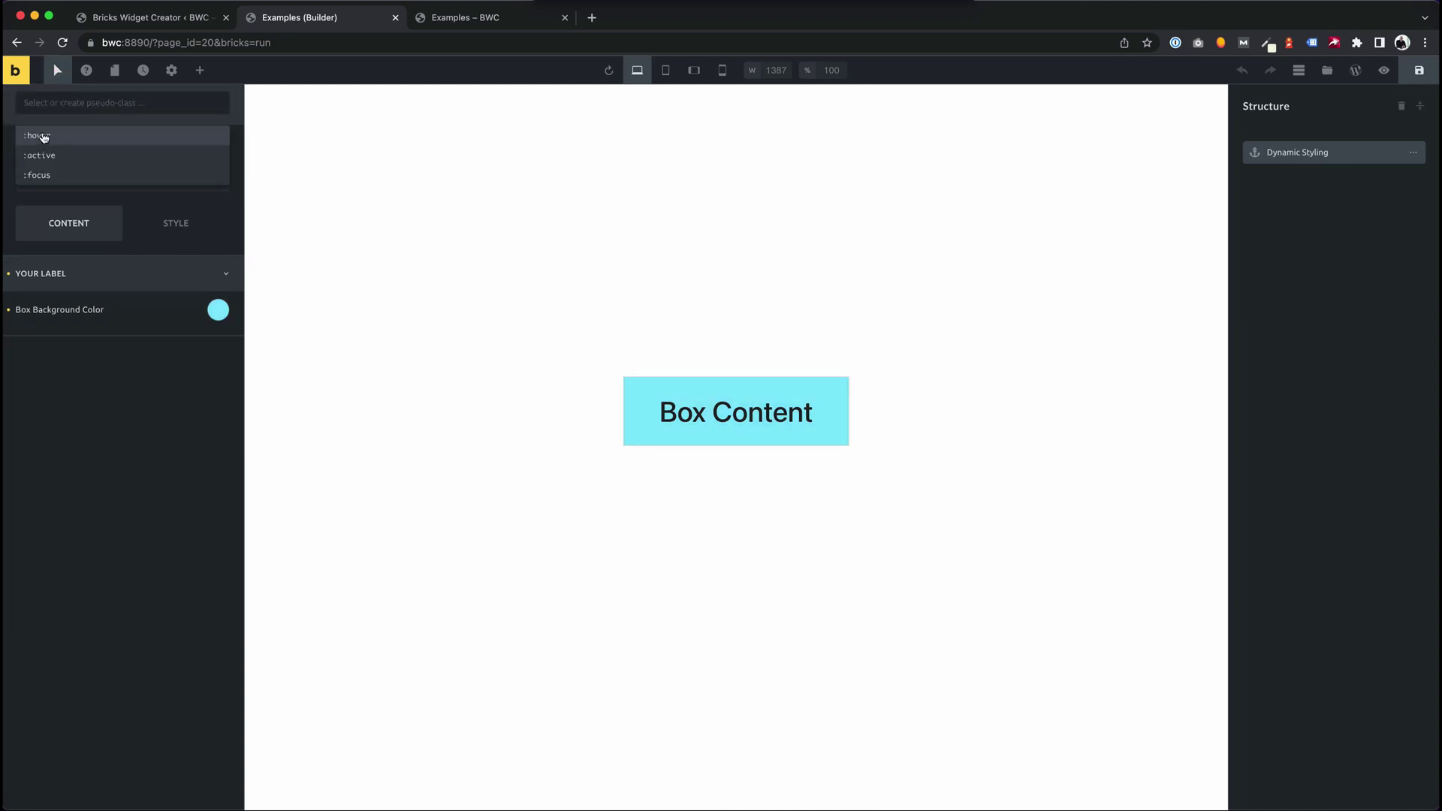
click(44, 136)
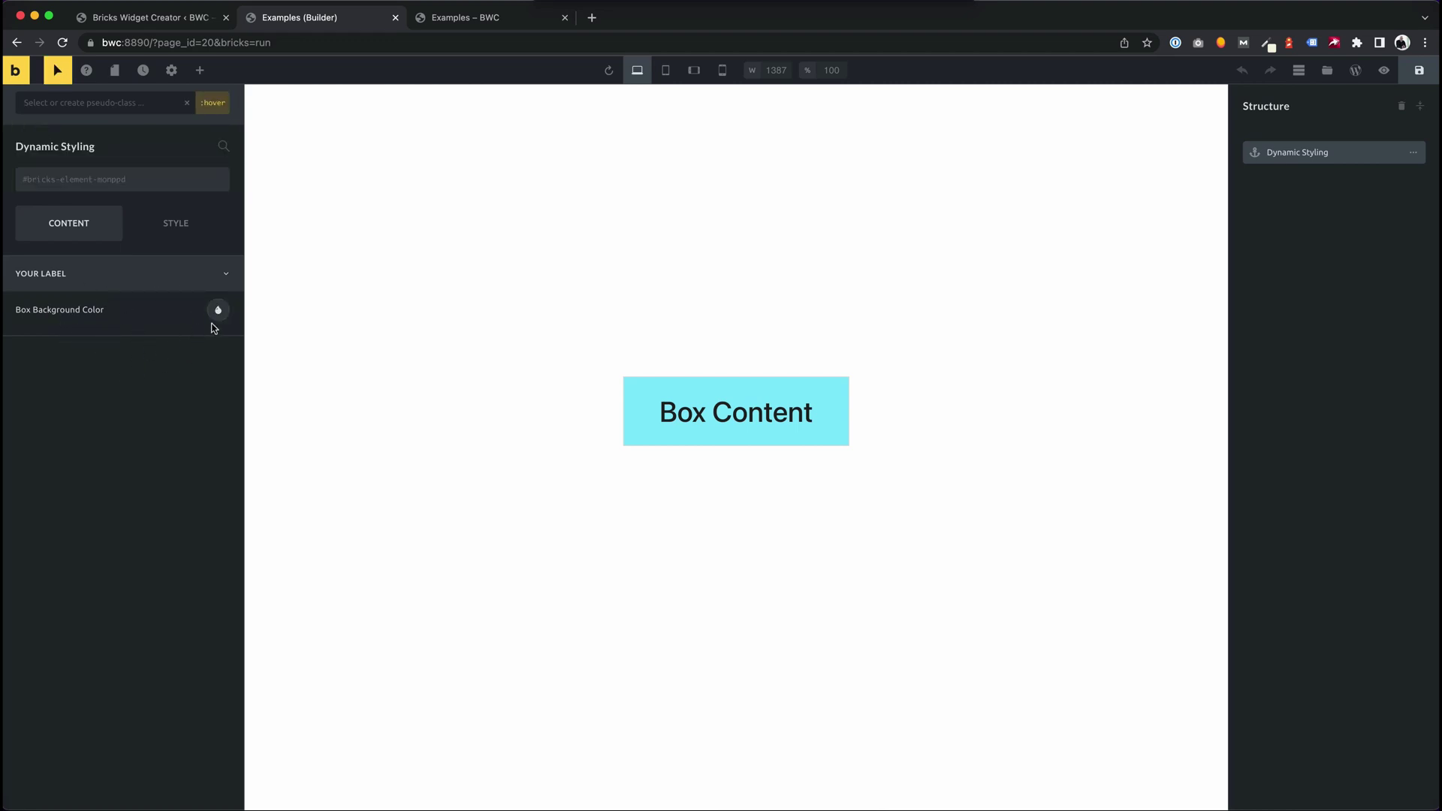
click(217, 310)
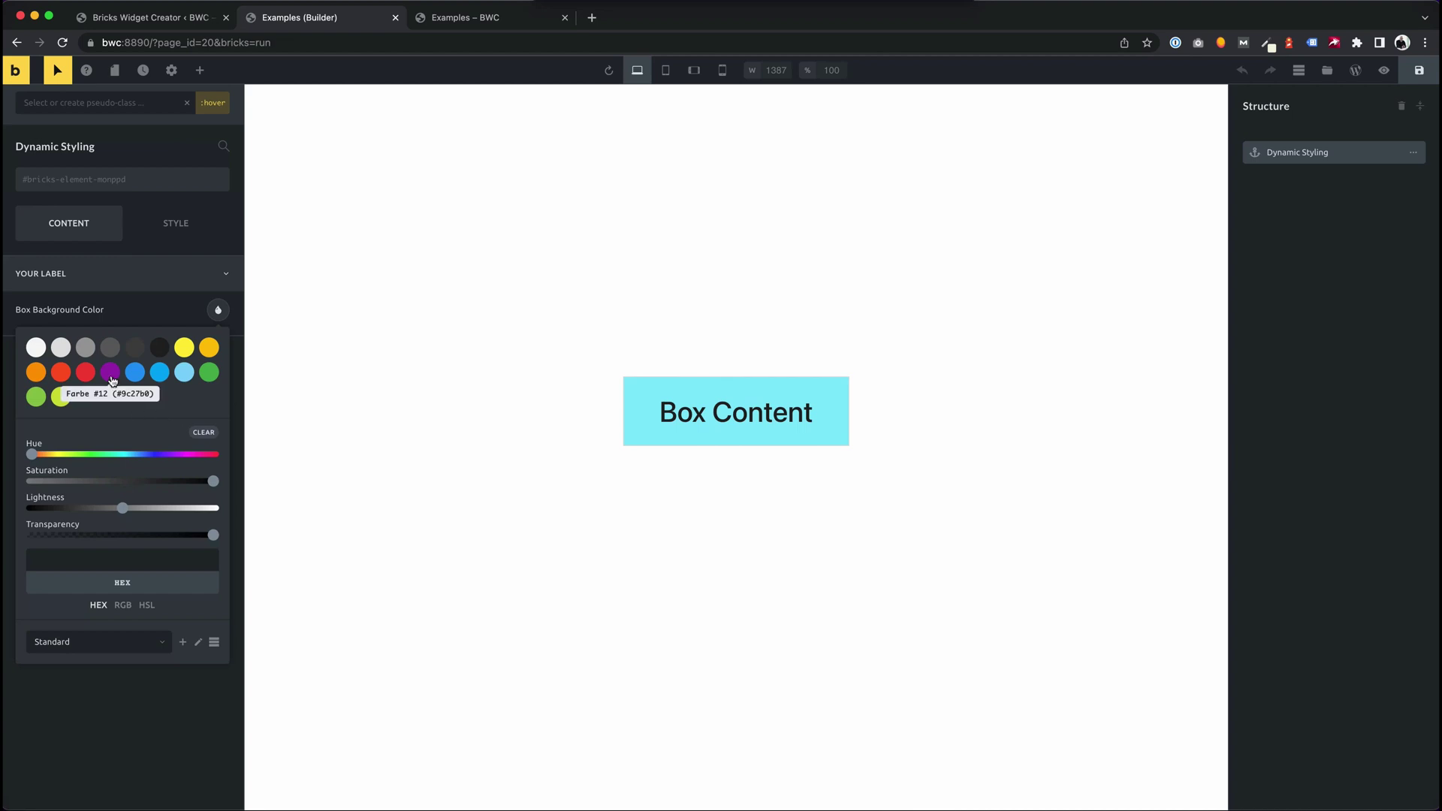
click(110, 373)
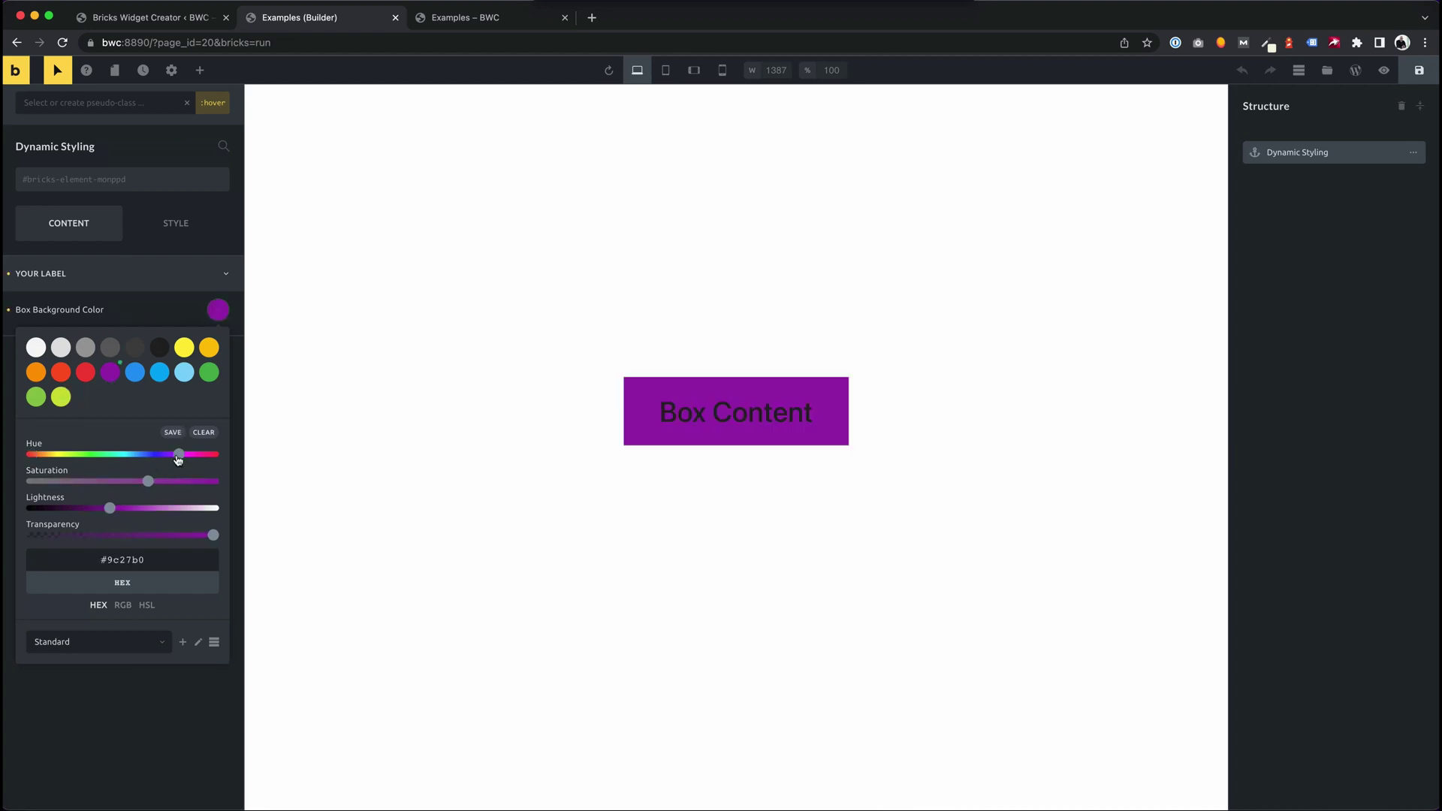
click(176, 723)
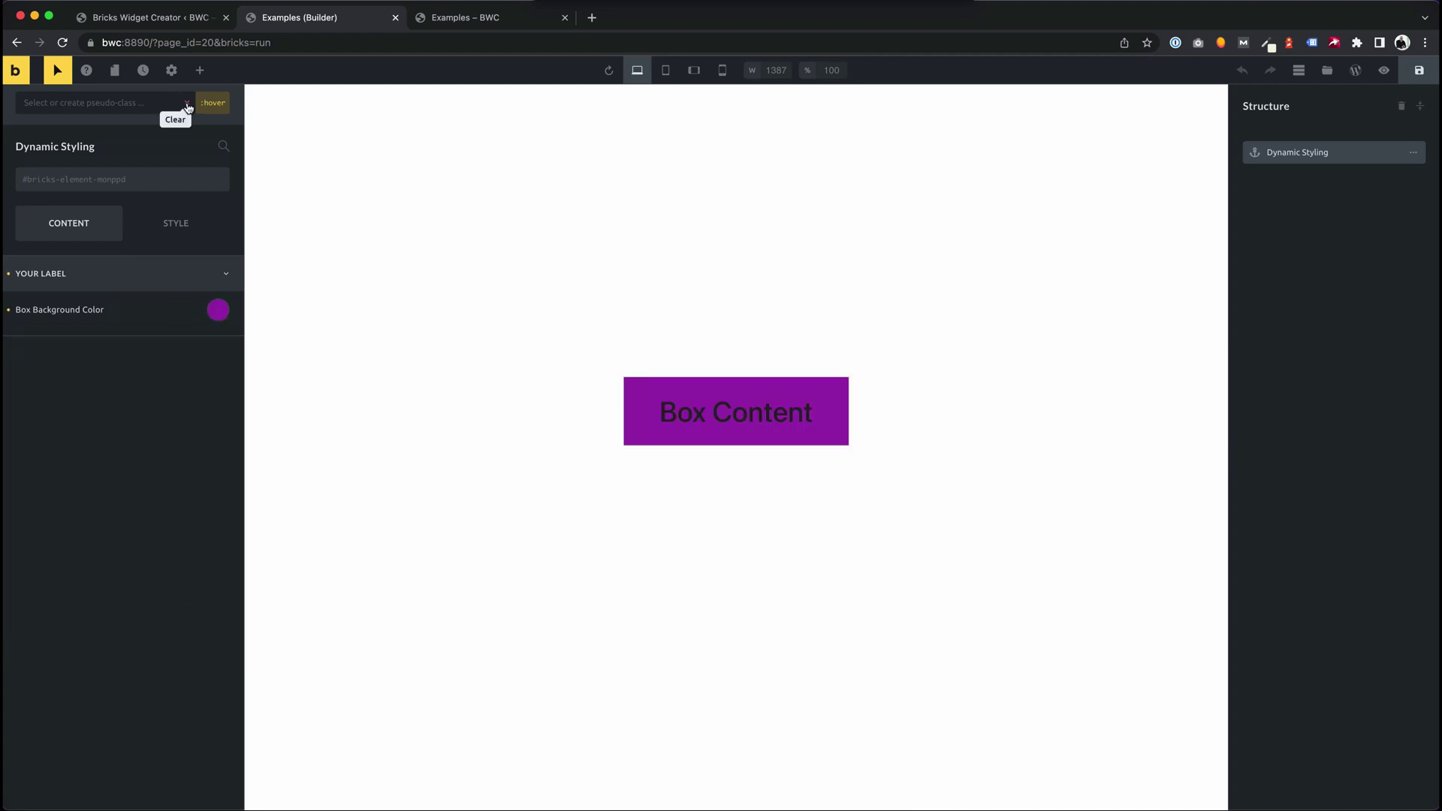
click(187, 102)
click(1418, 70)
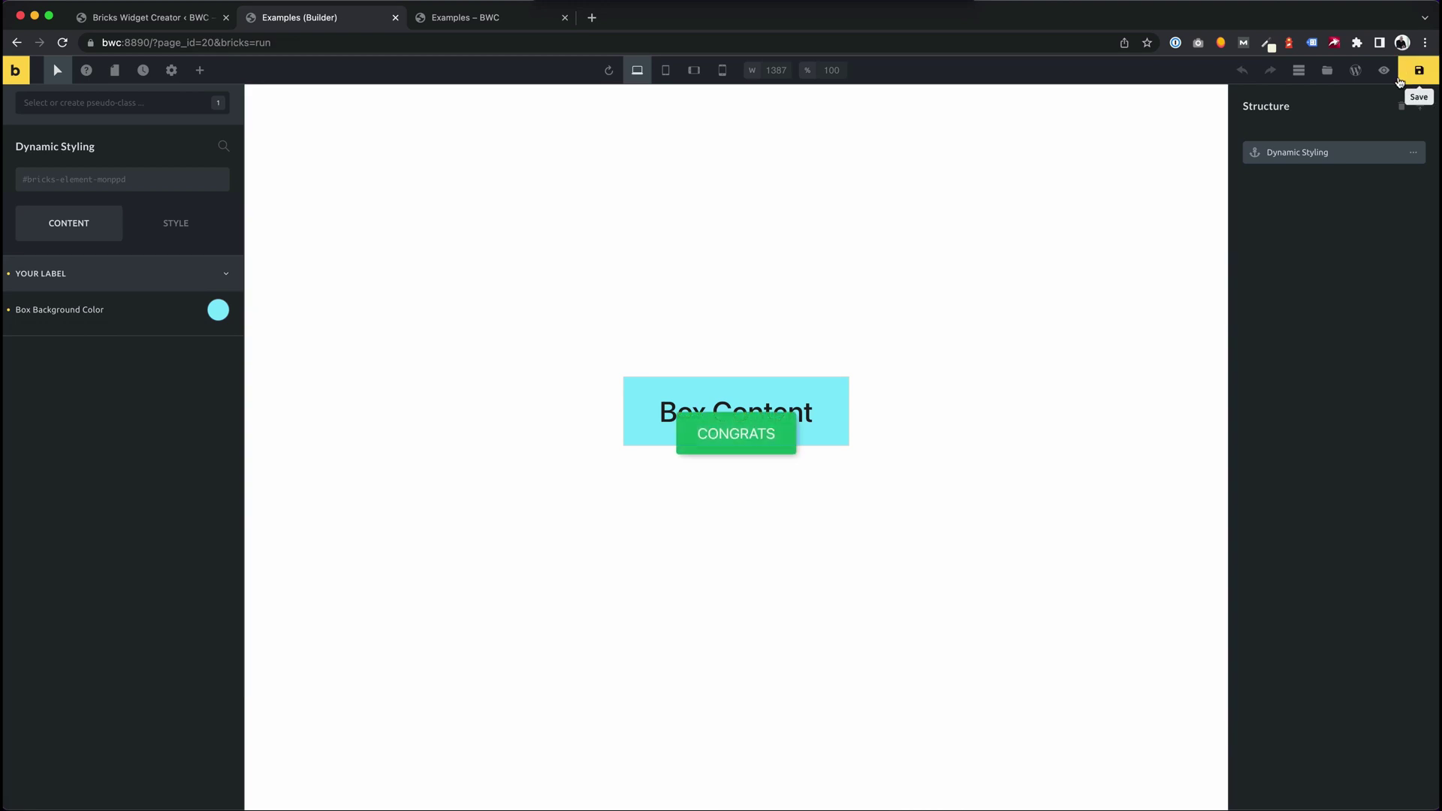
Reload the live Examples – BWC page to see the cyan Box Content box.
click(495, 23)
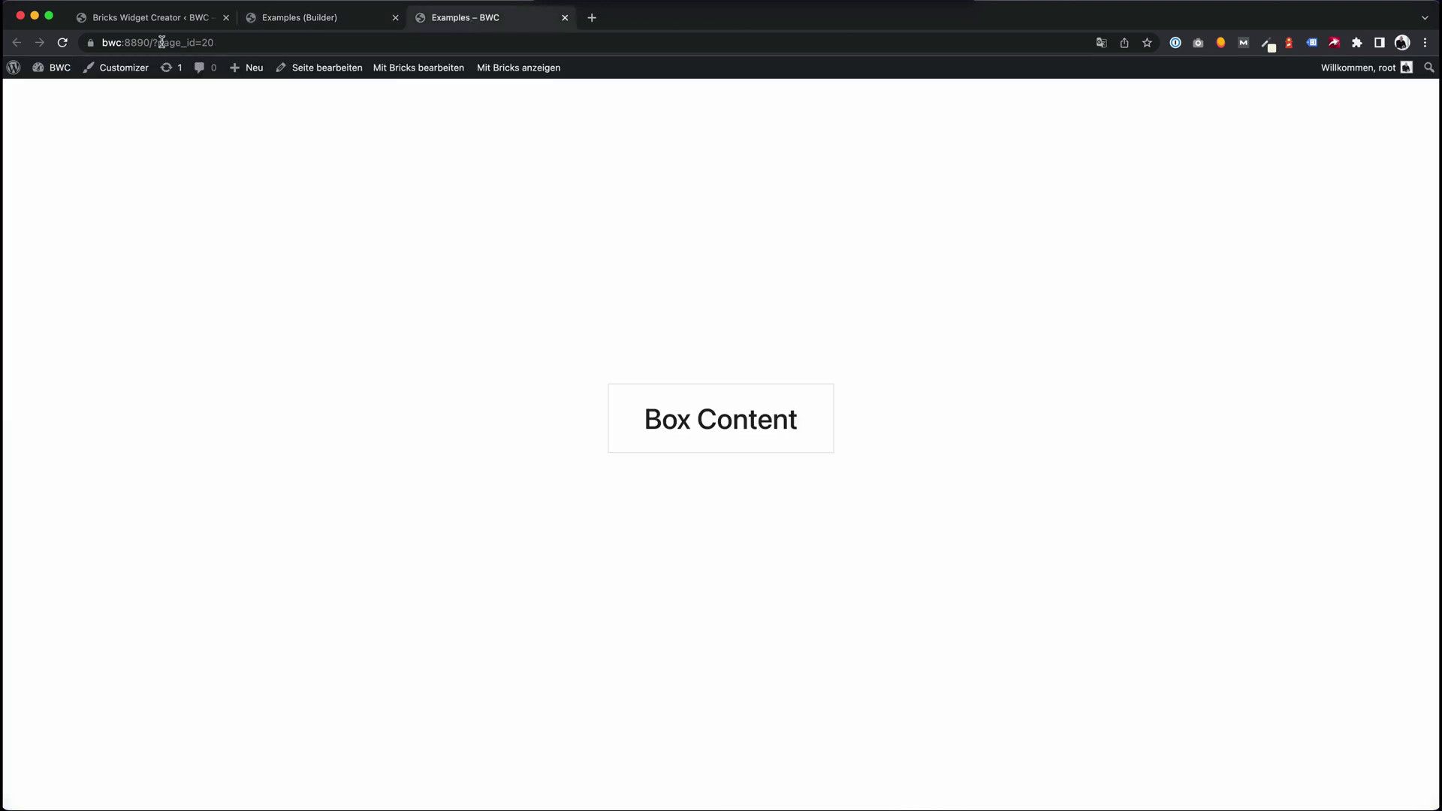
click(63, 44)
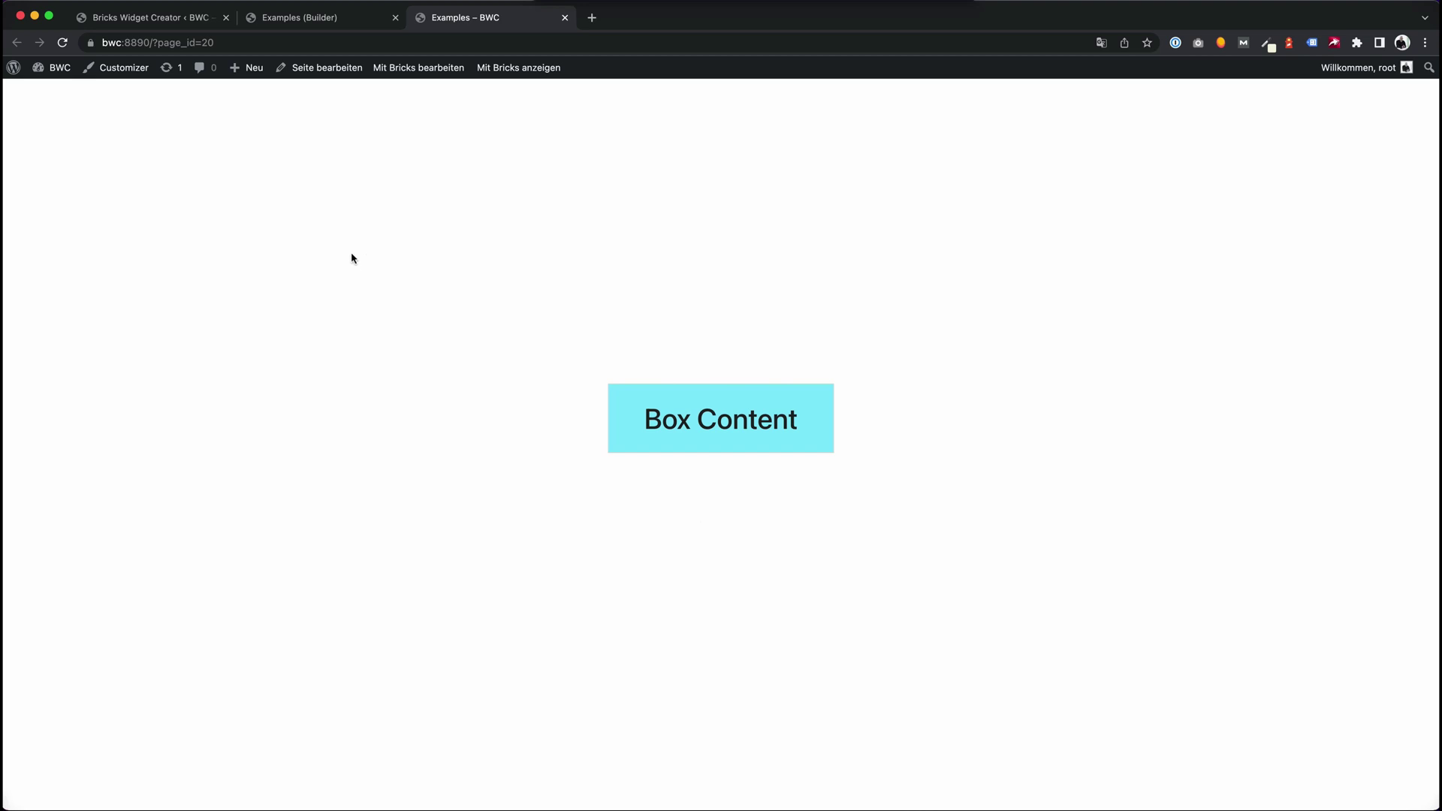
Review the widget, then clear the Dynamic Styling element's Font Size under Style > Typography in the builder.
click(133, 19)
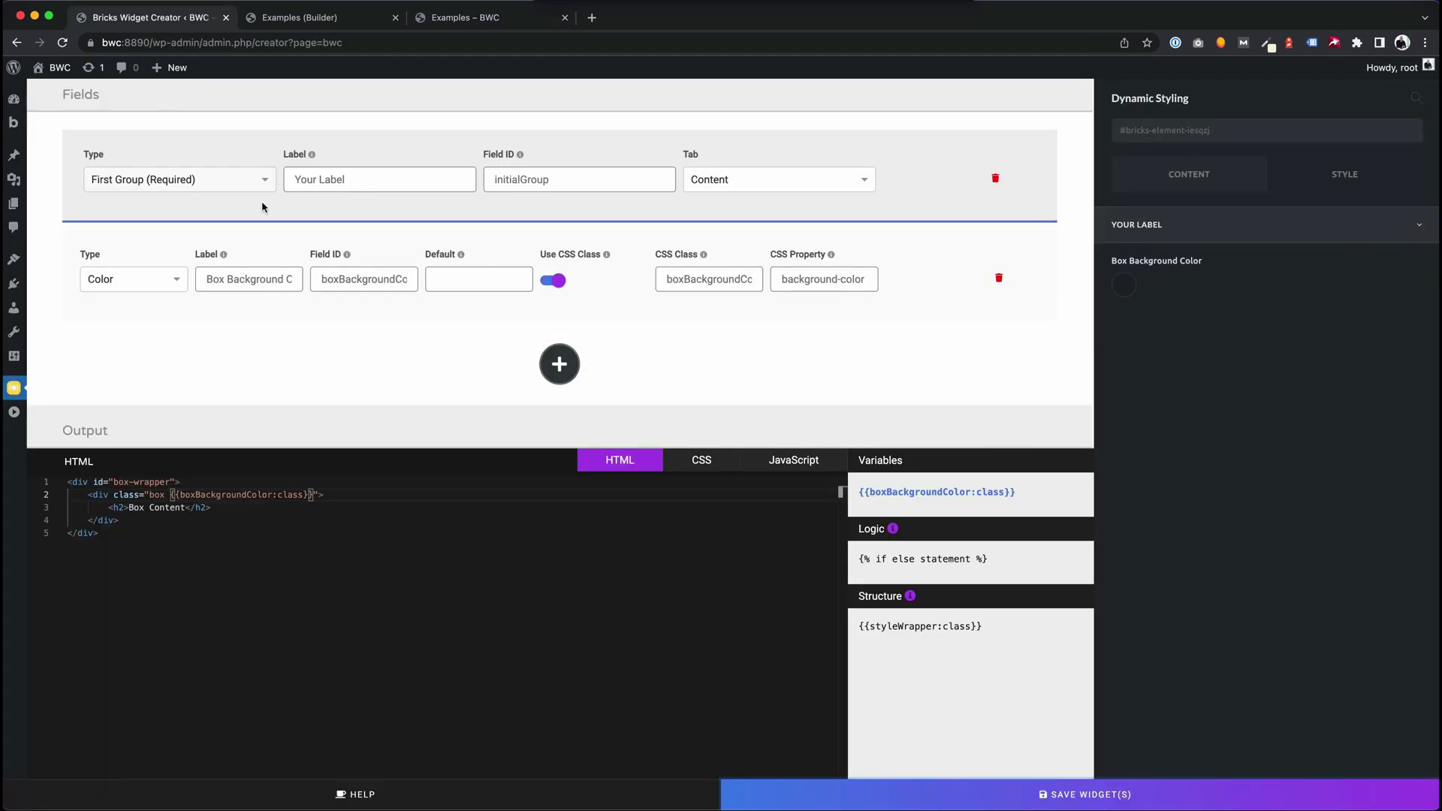
scroll(334, 268, up, 2)
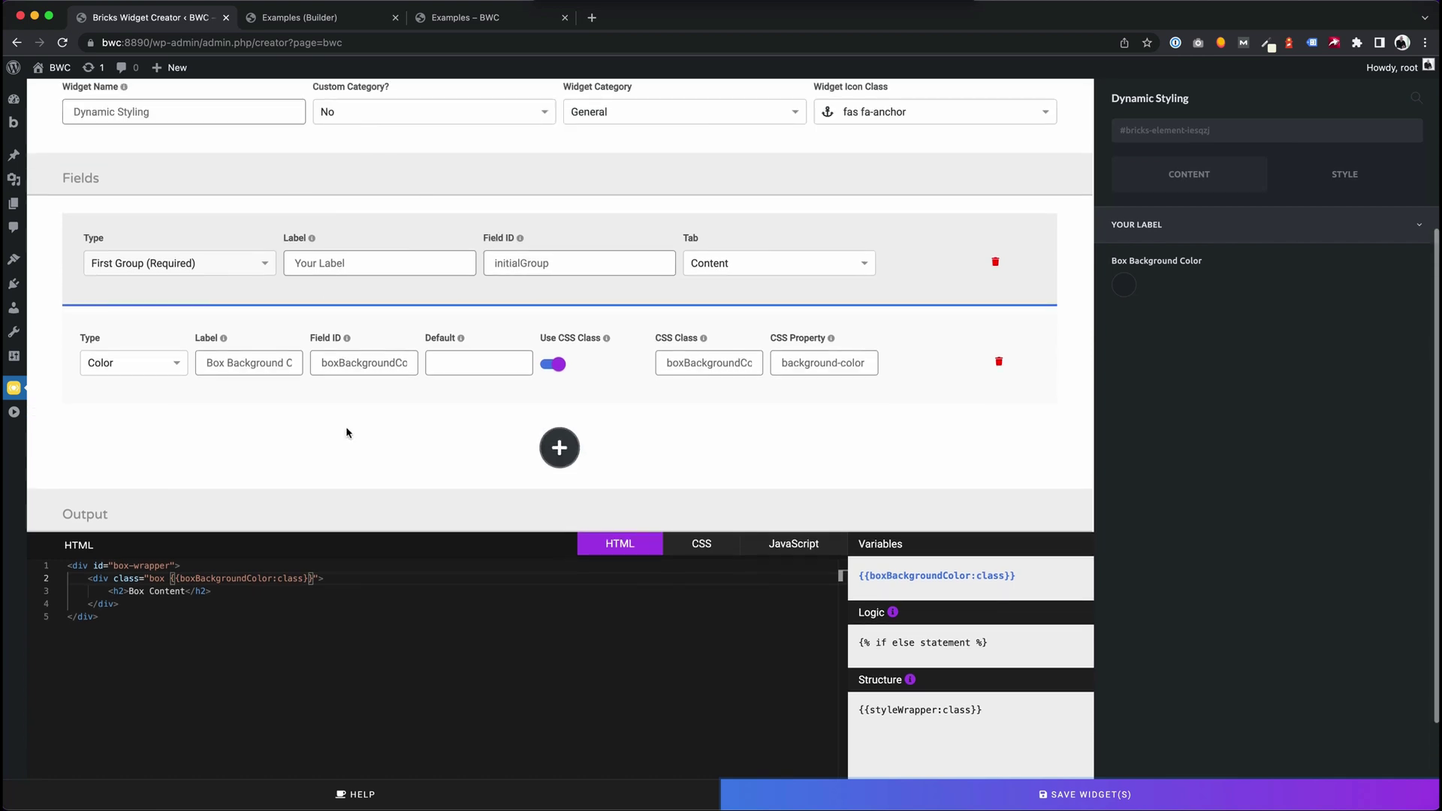
click(323, 19)
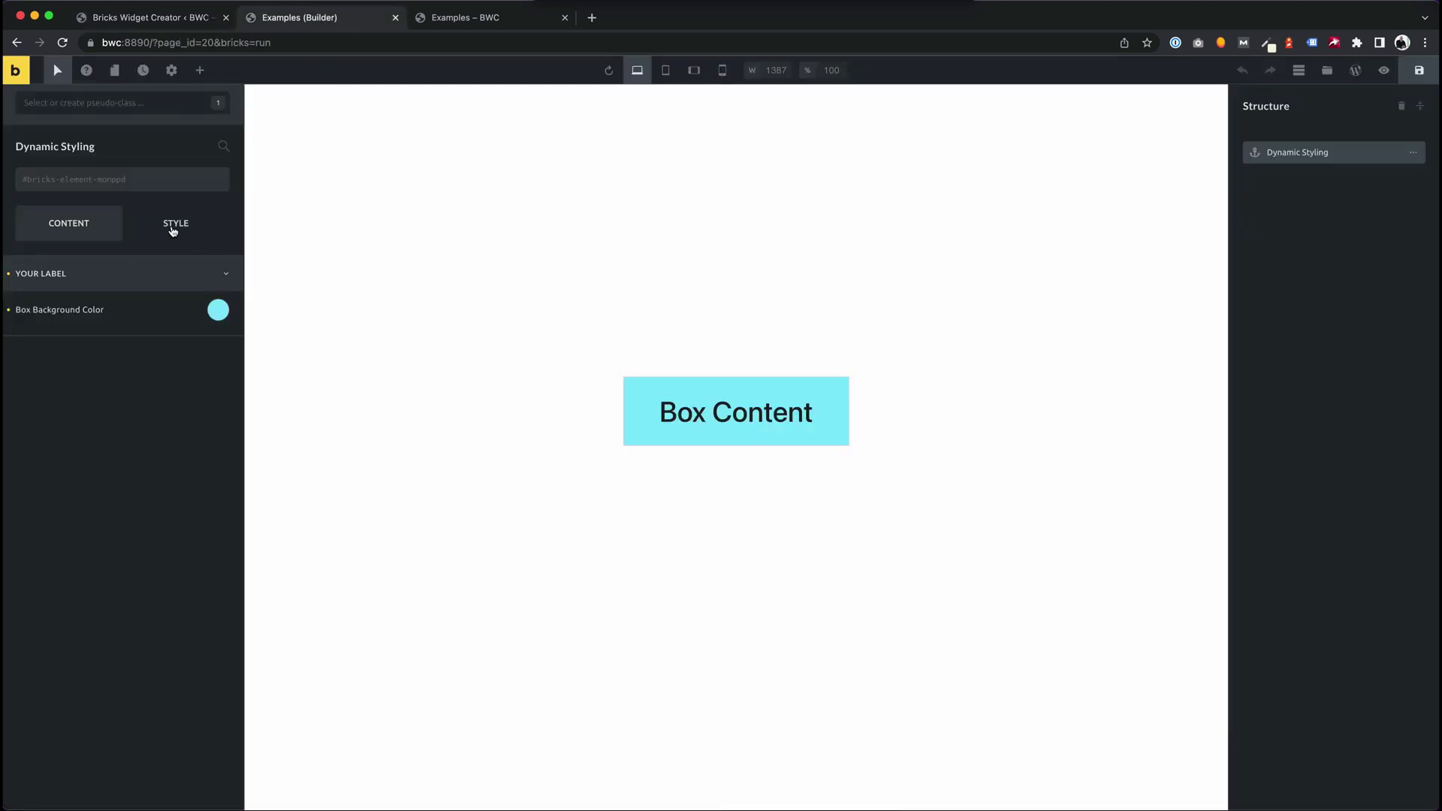
click(172, 229)
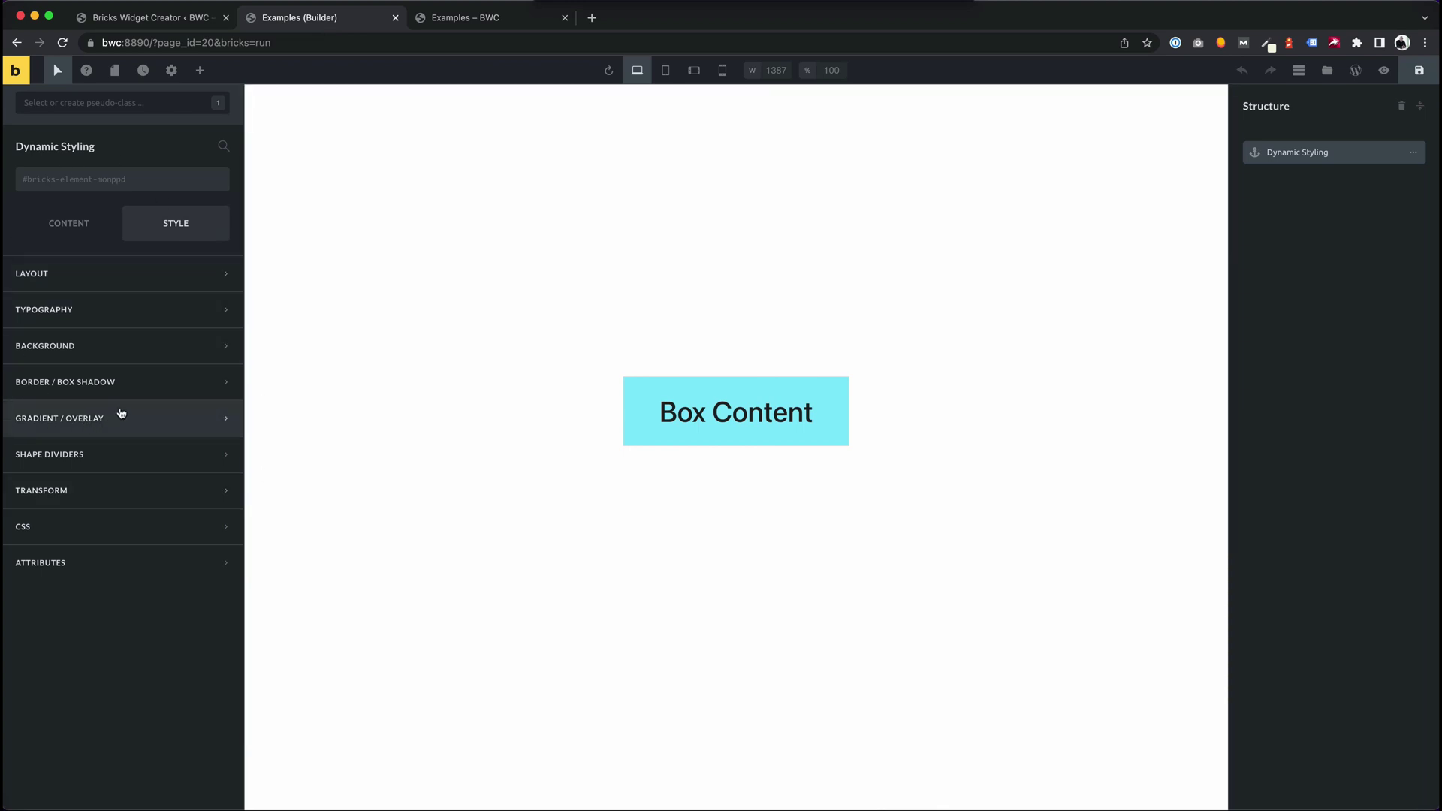
click(138, 310)
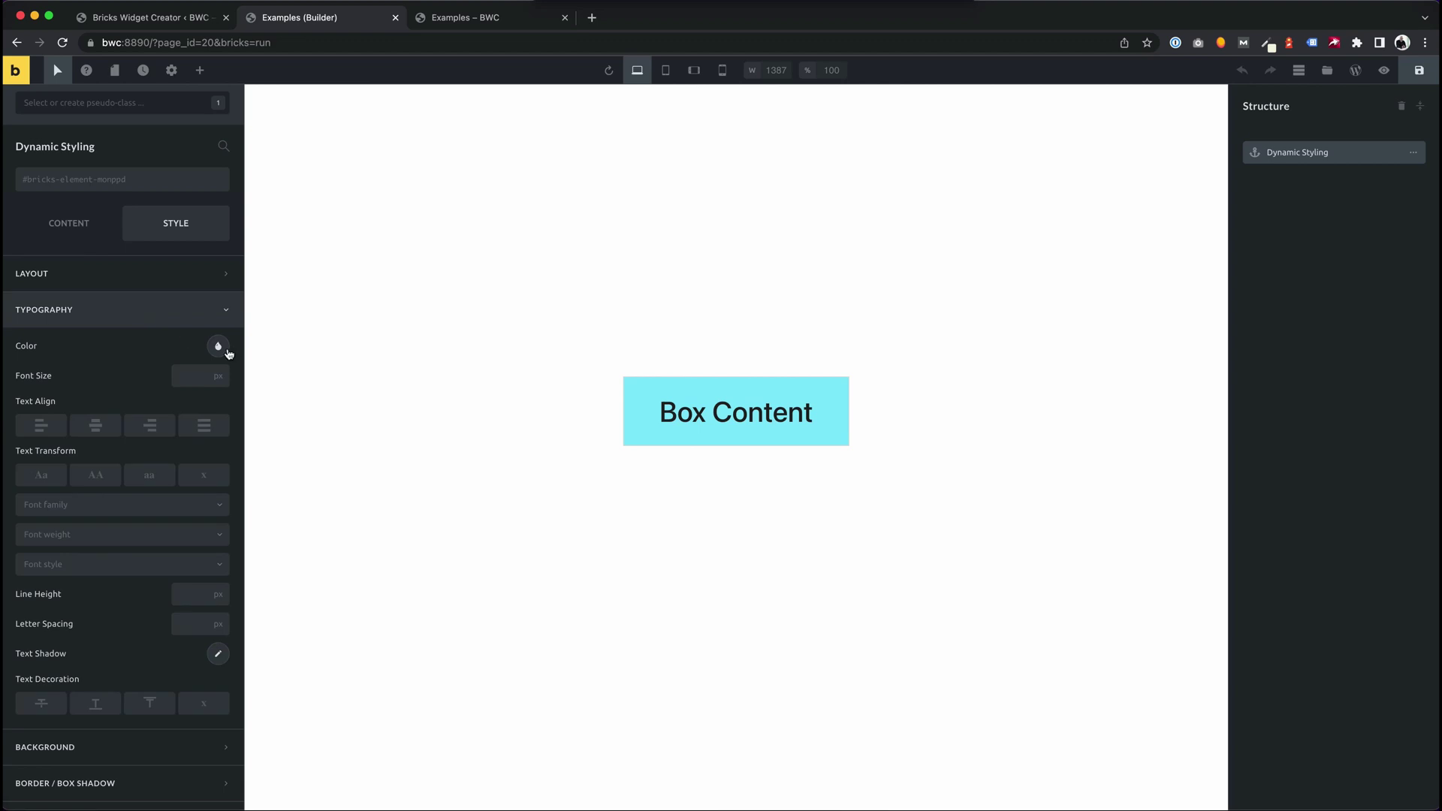
click(191, 376)
key(BackSpace)
key(BackSpace)
Add class="{{styleWrapper:class}}" to the h2 on line 3 and save the widget.
click(148, 23)
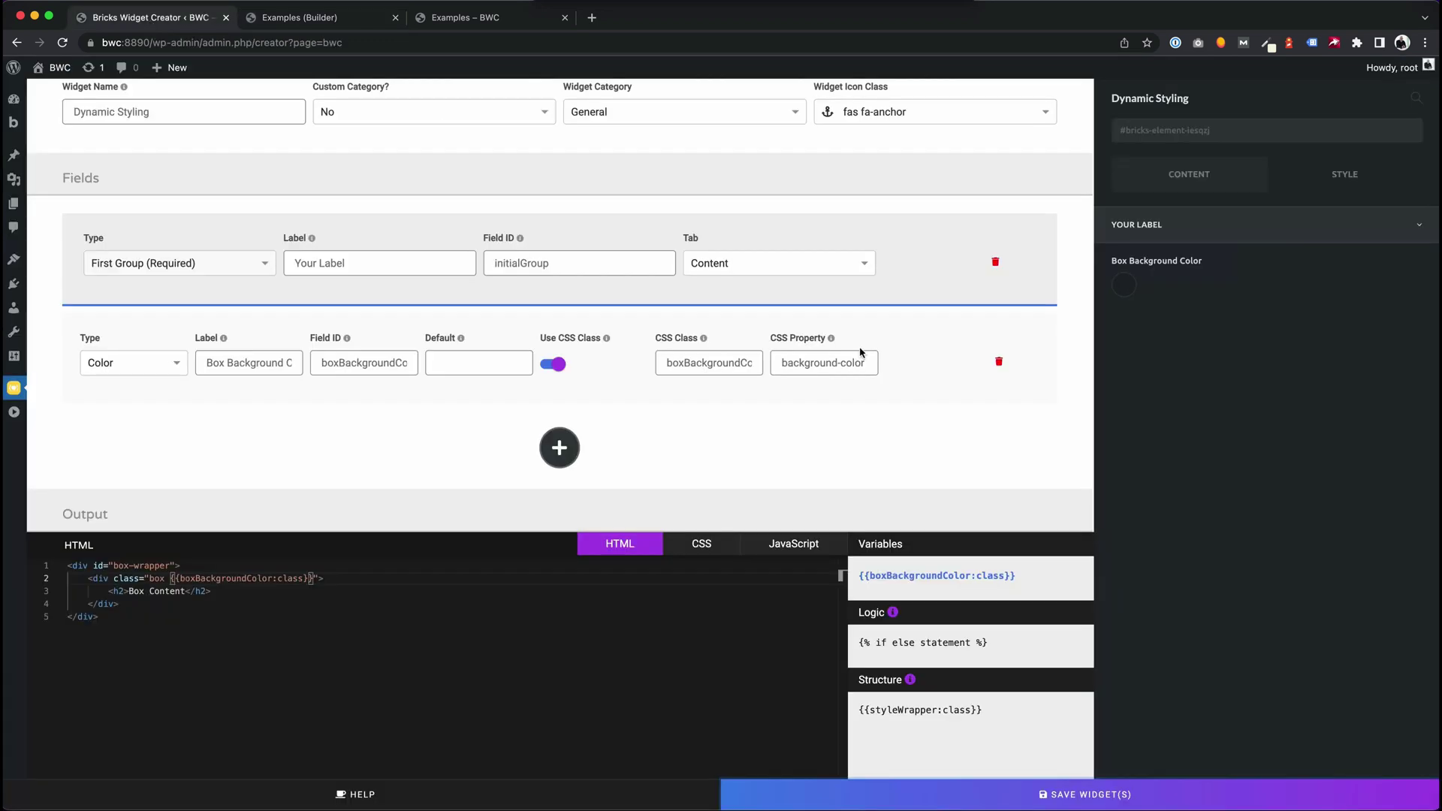
scroll(957, 552, down, 2)
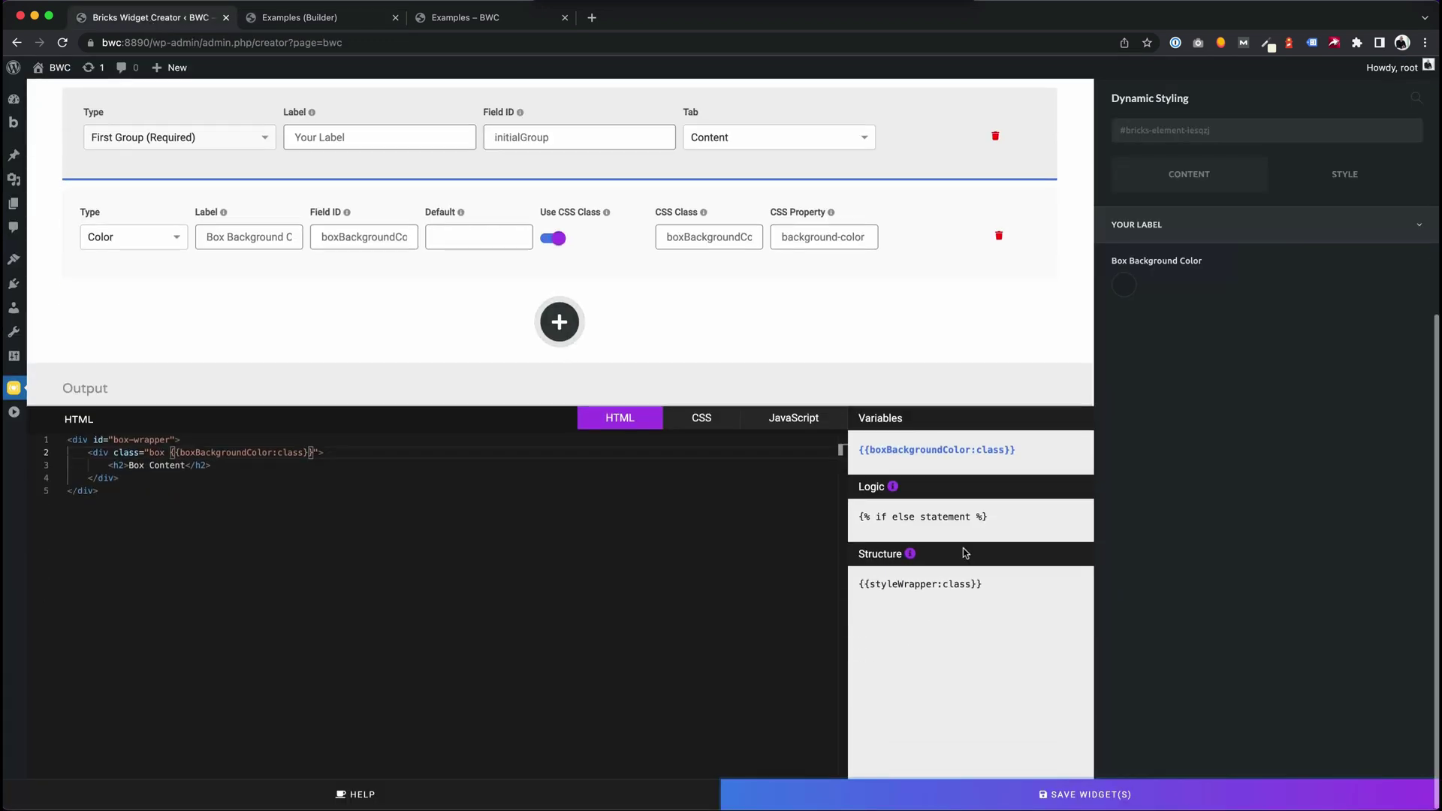
click(925, 589)
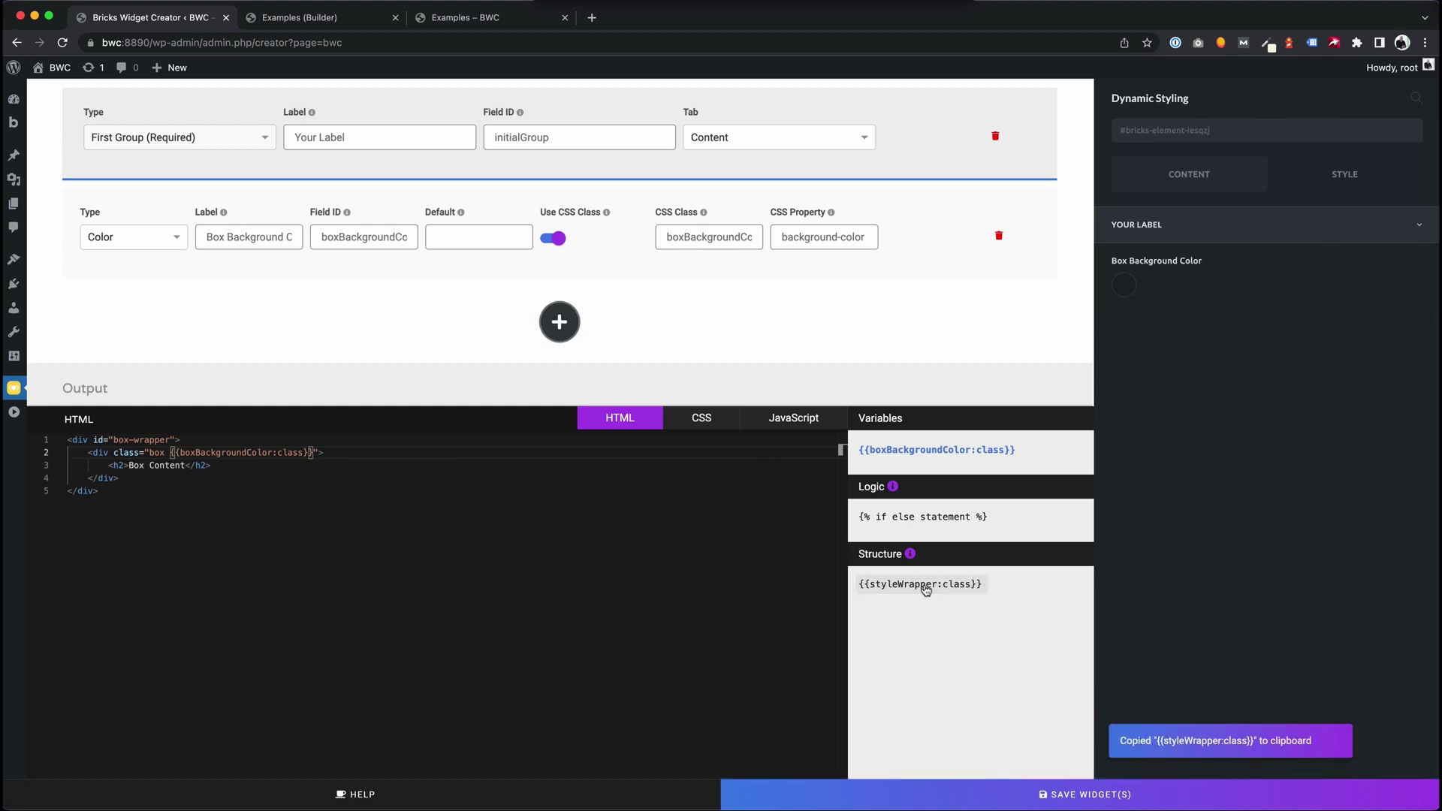
click(277, 23)
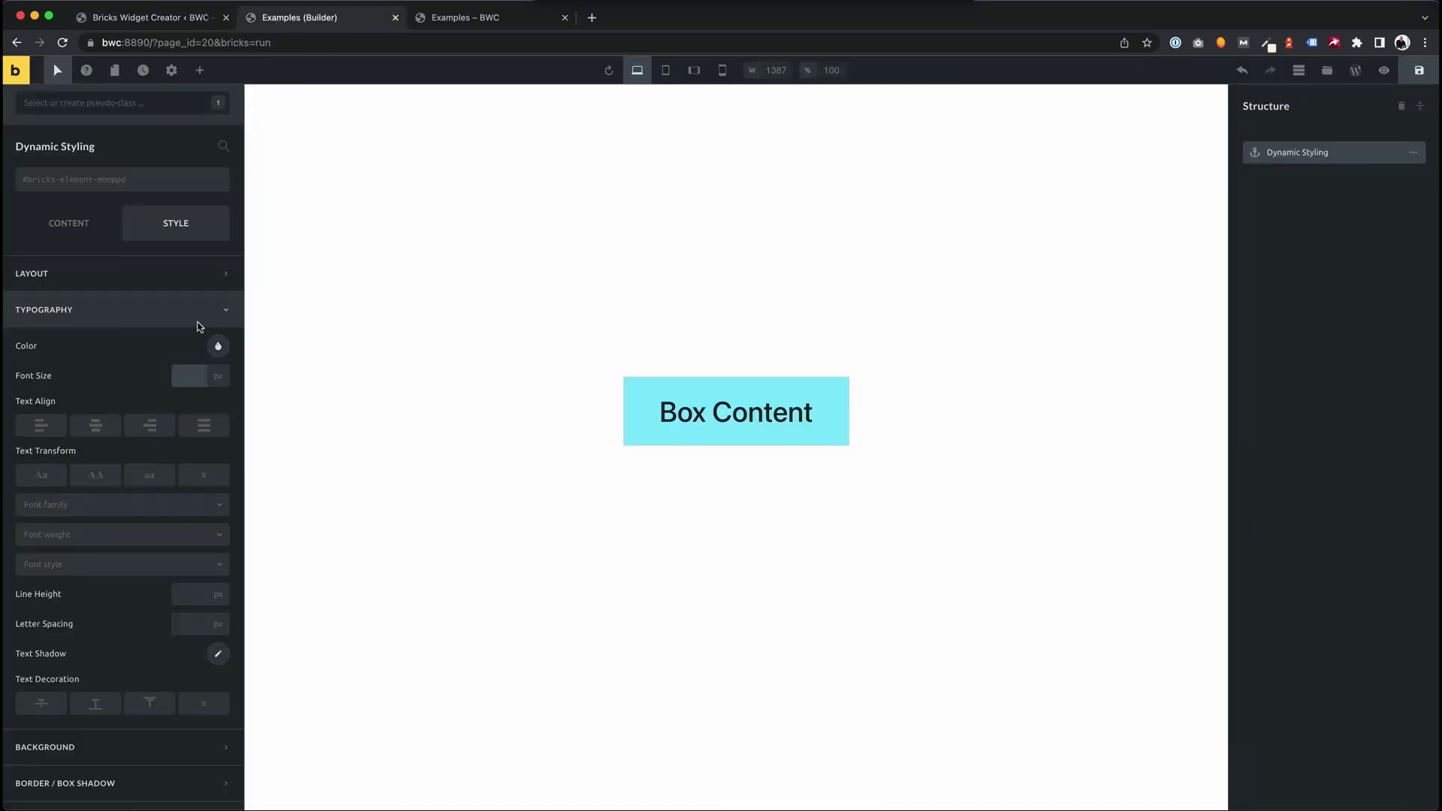
click(145, 25)
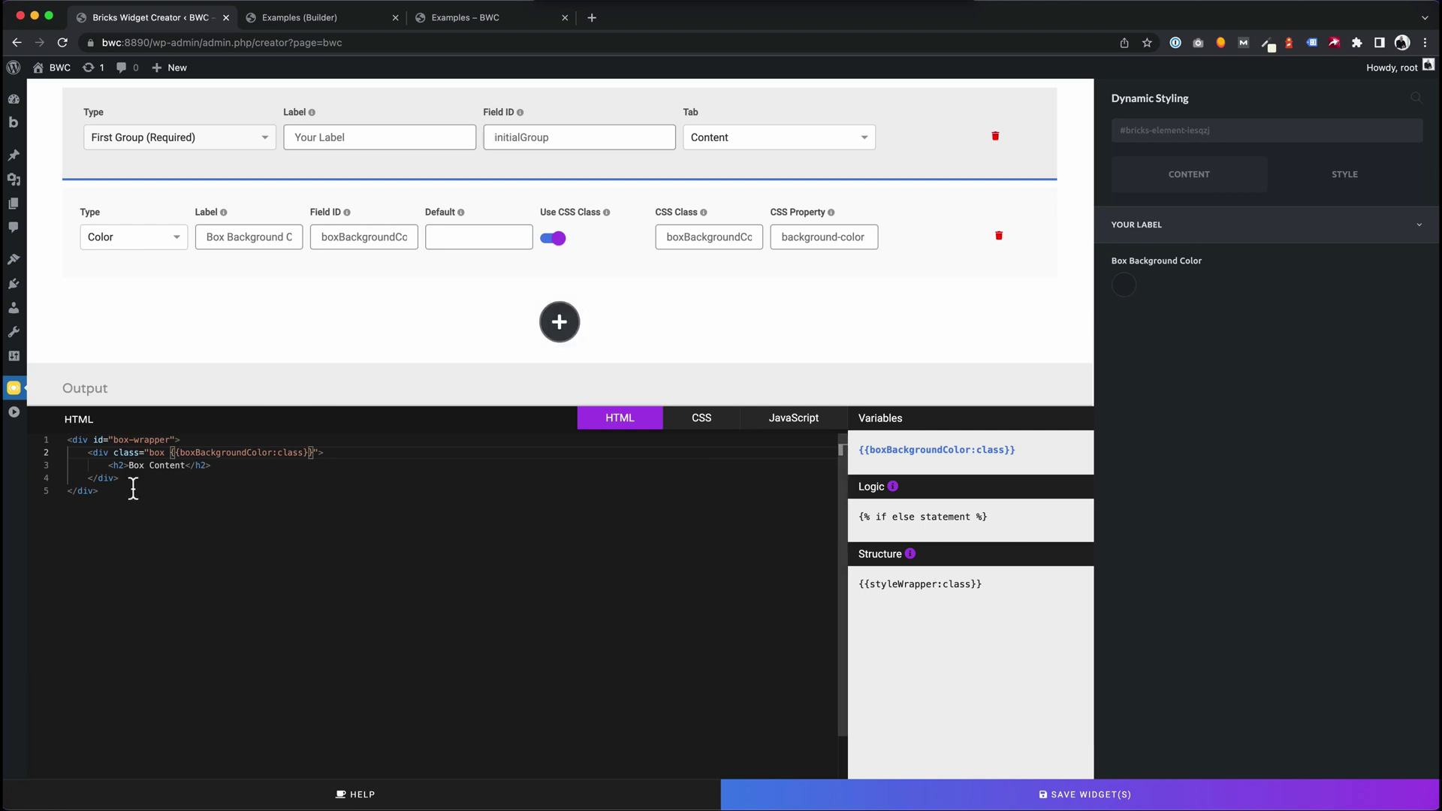
click(123, 465)
text(class=")
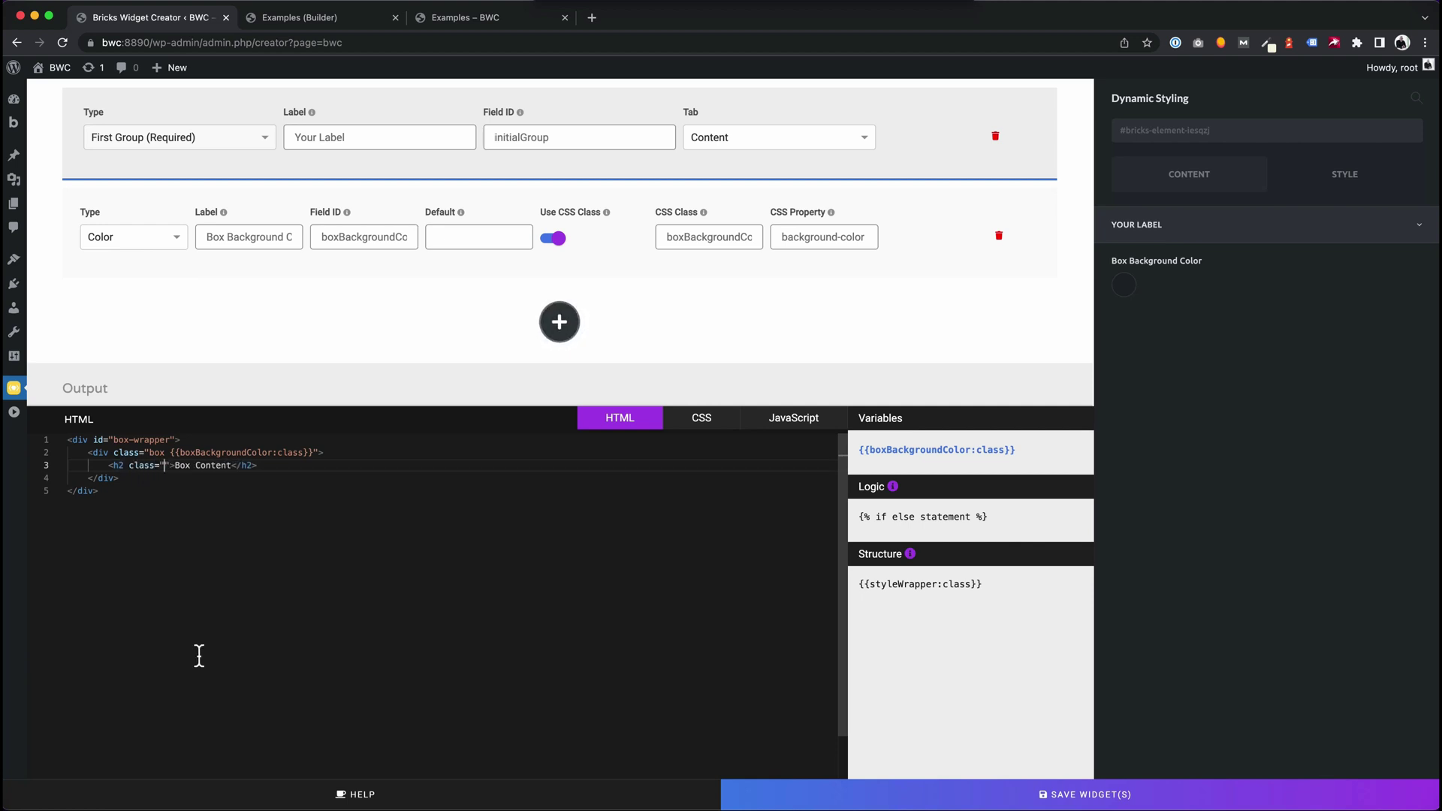
key(super+v)
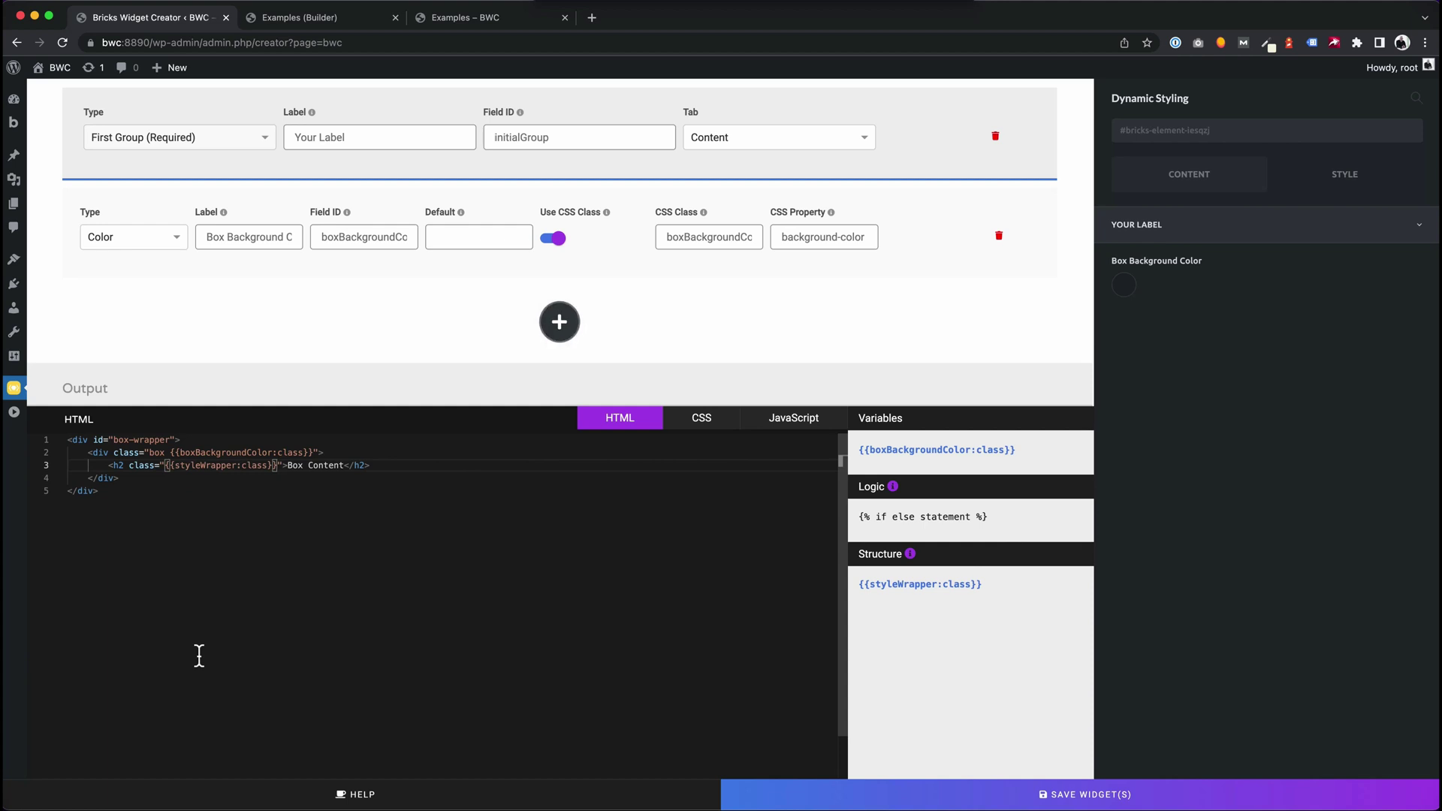
click(1070, 800)
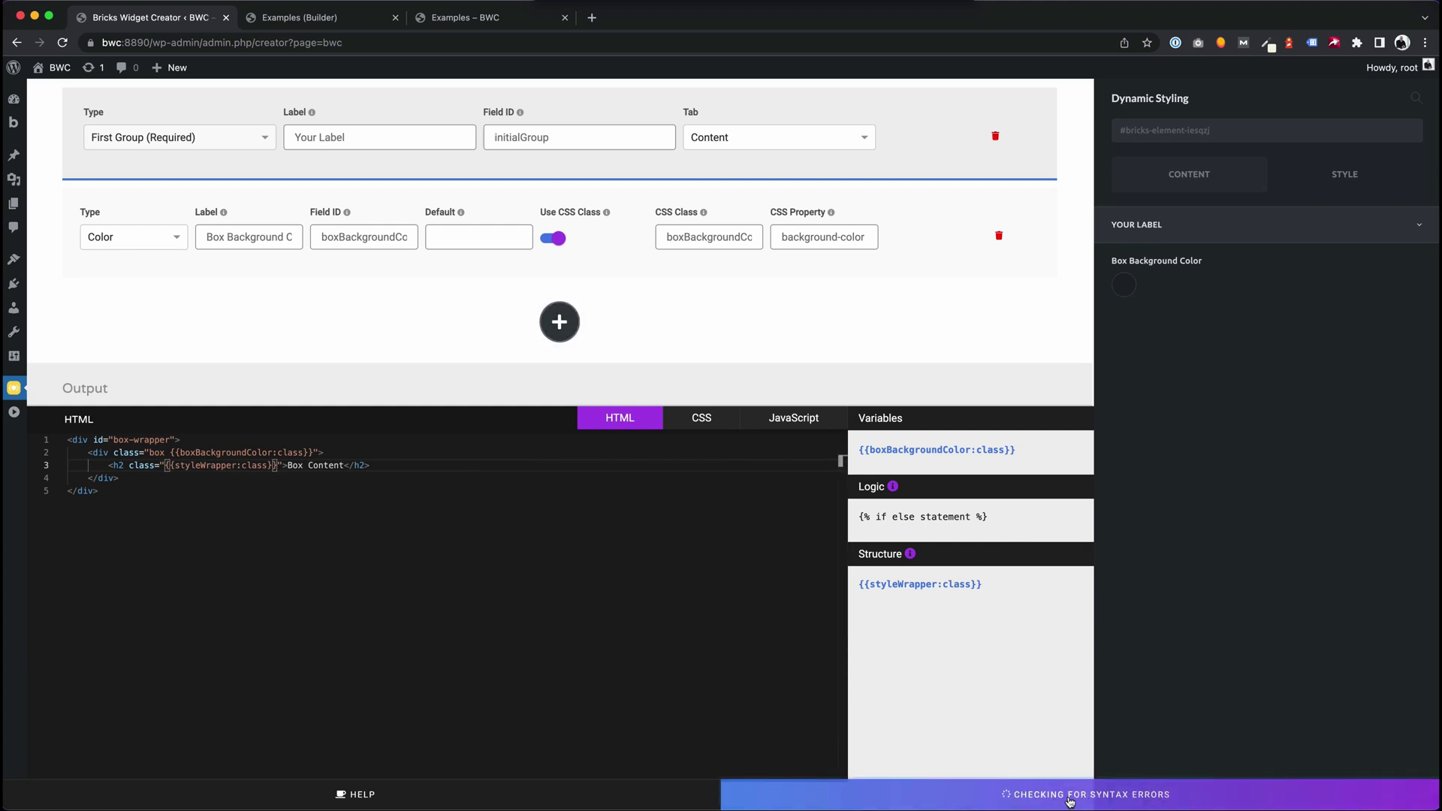
Reload the builder to load the updated widget and select the Box Content element.
click(299, 17)
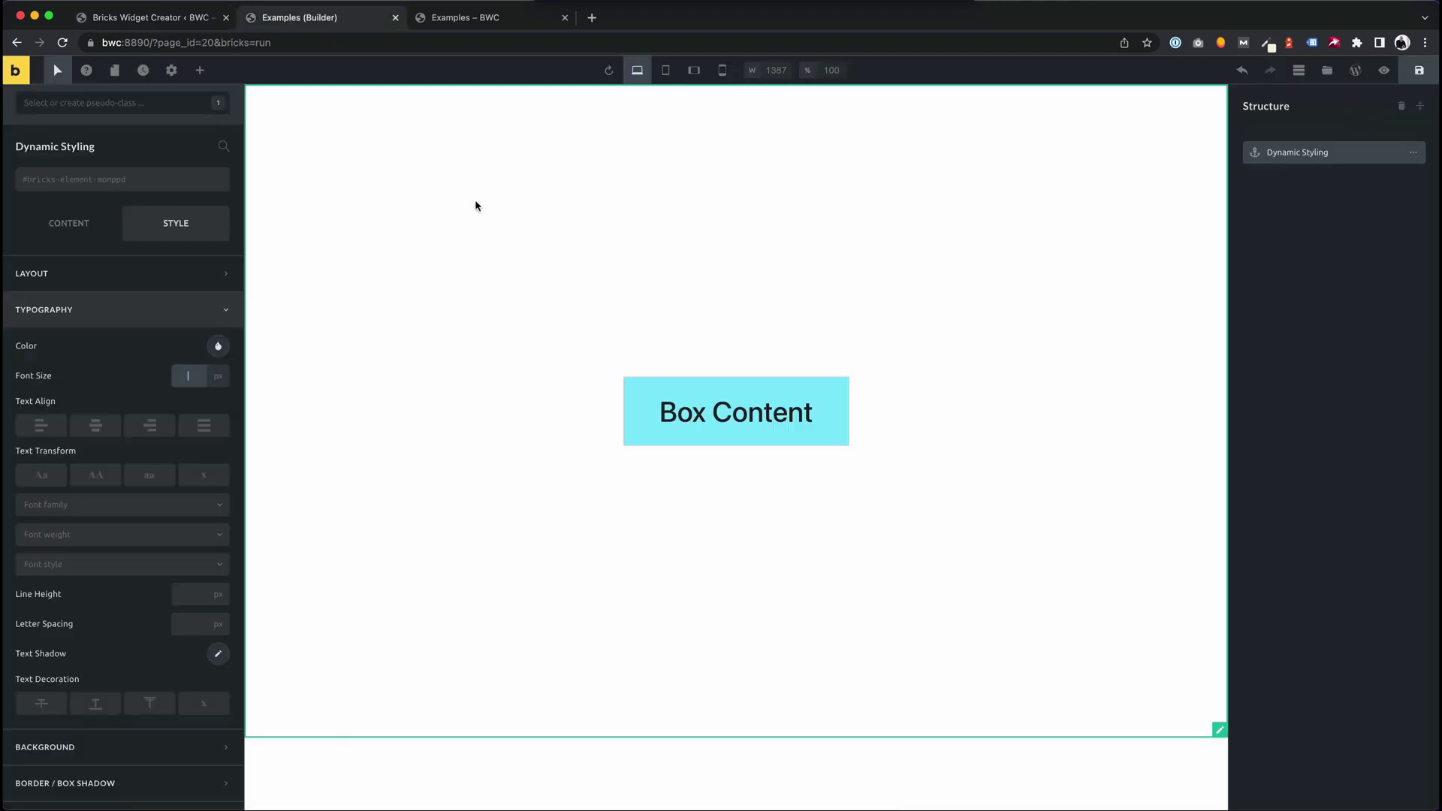
click(1418, 70)
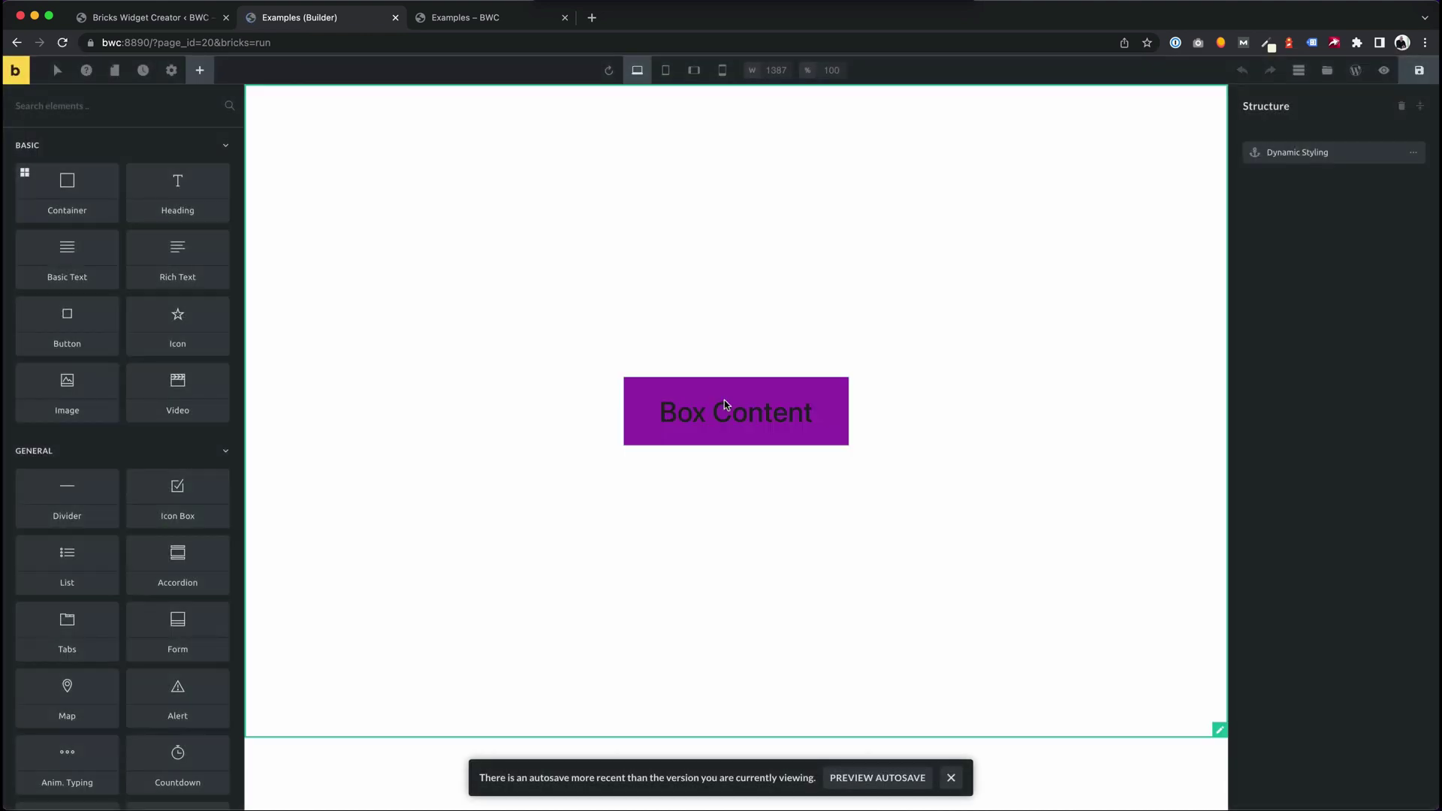
click(725, 405)
Set the headline's typography to a 60 px font size with white text colour.
click(177, 184)
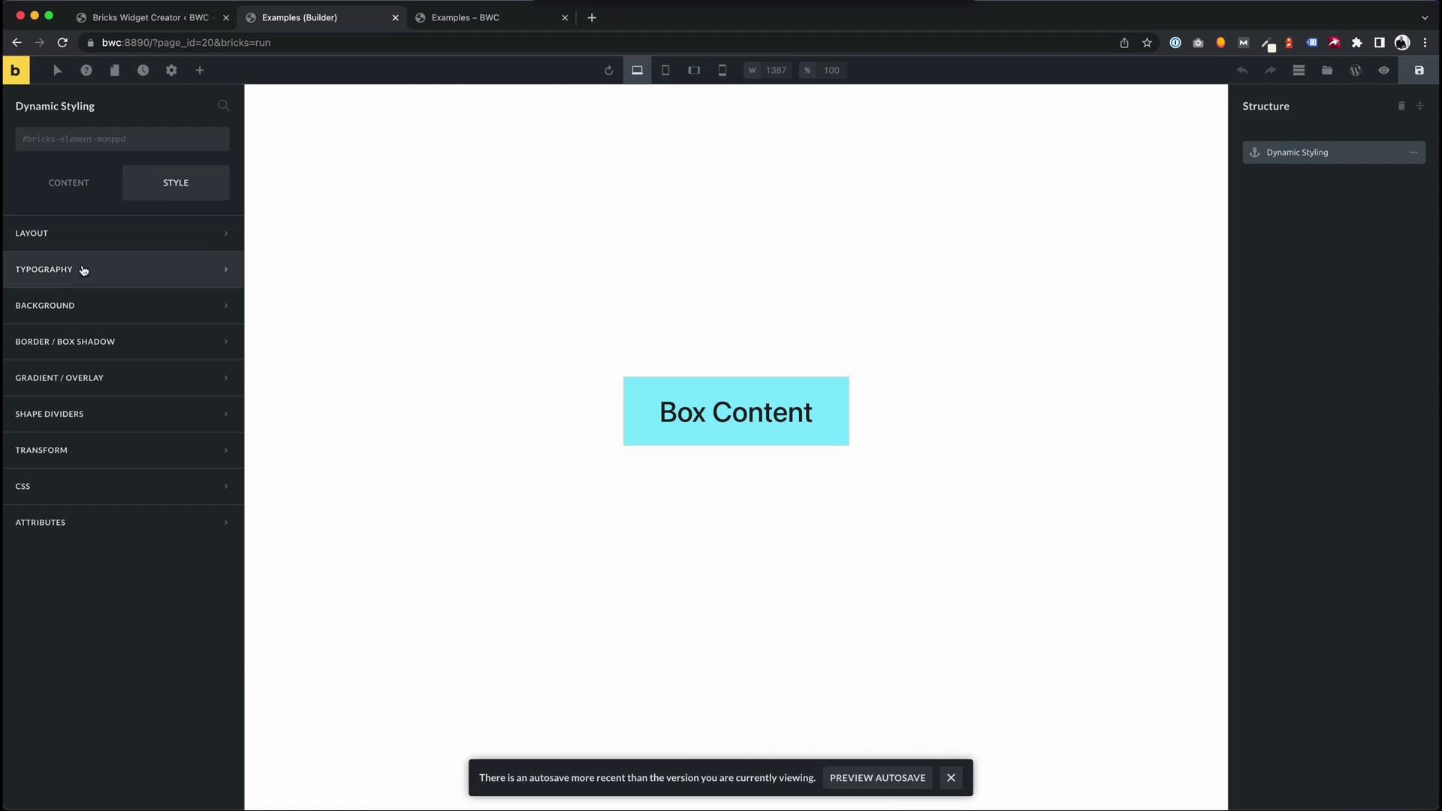
click(83, 270)
click(187, 337)
text(50)
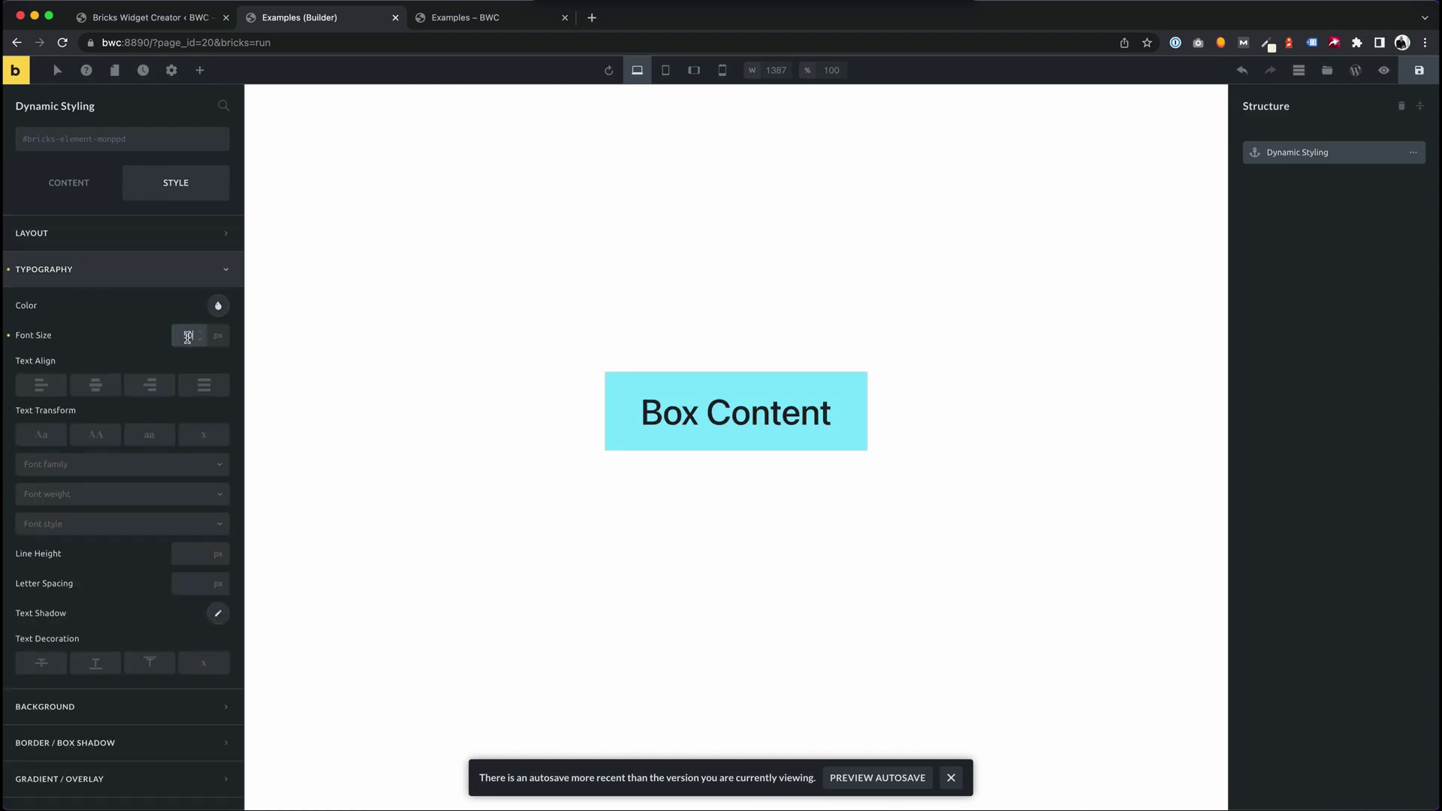
key(shift+Up)
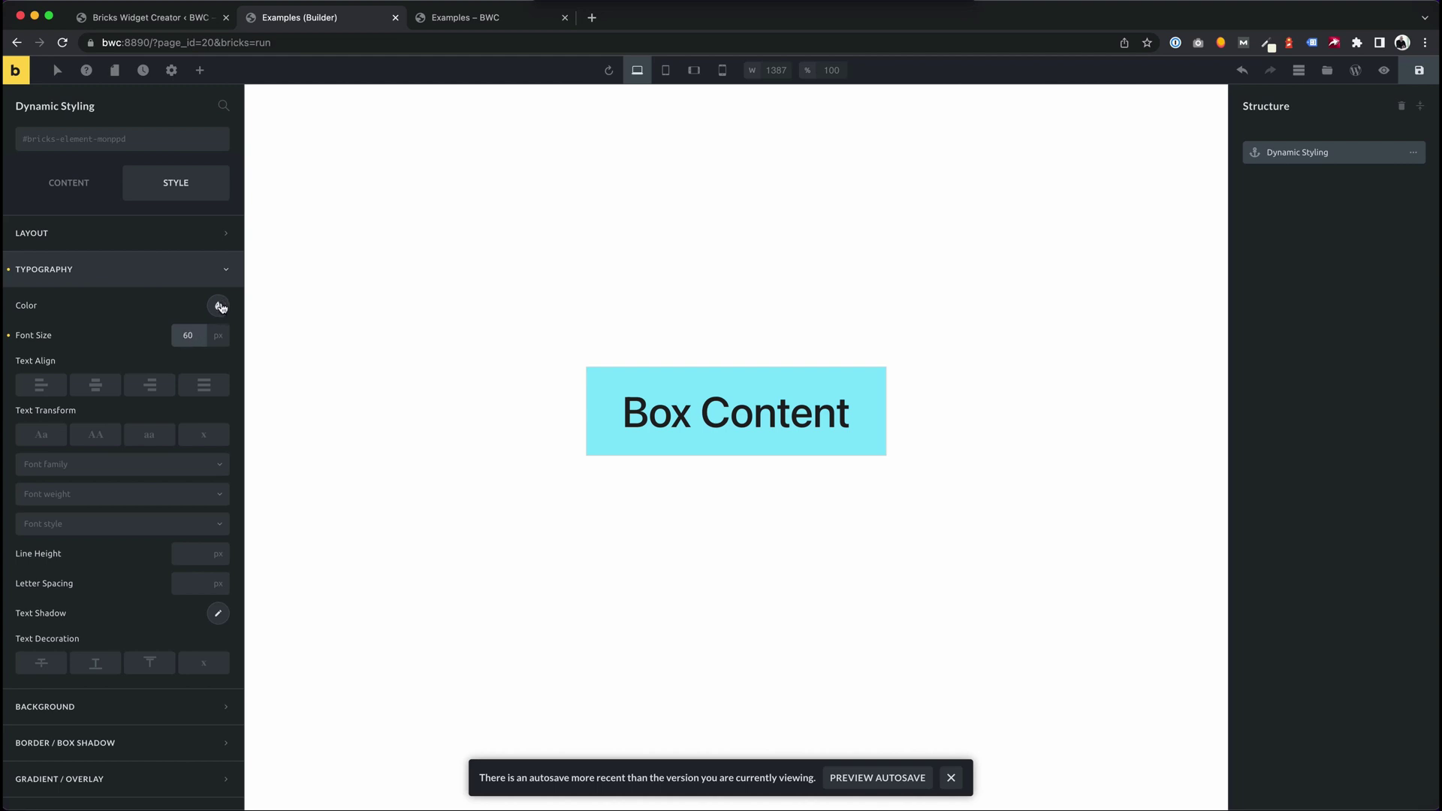
click(218, 307)
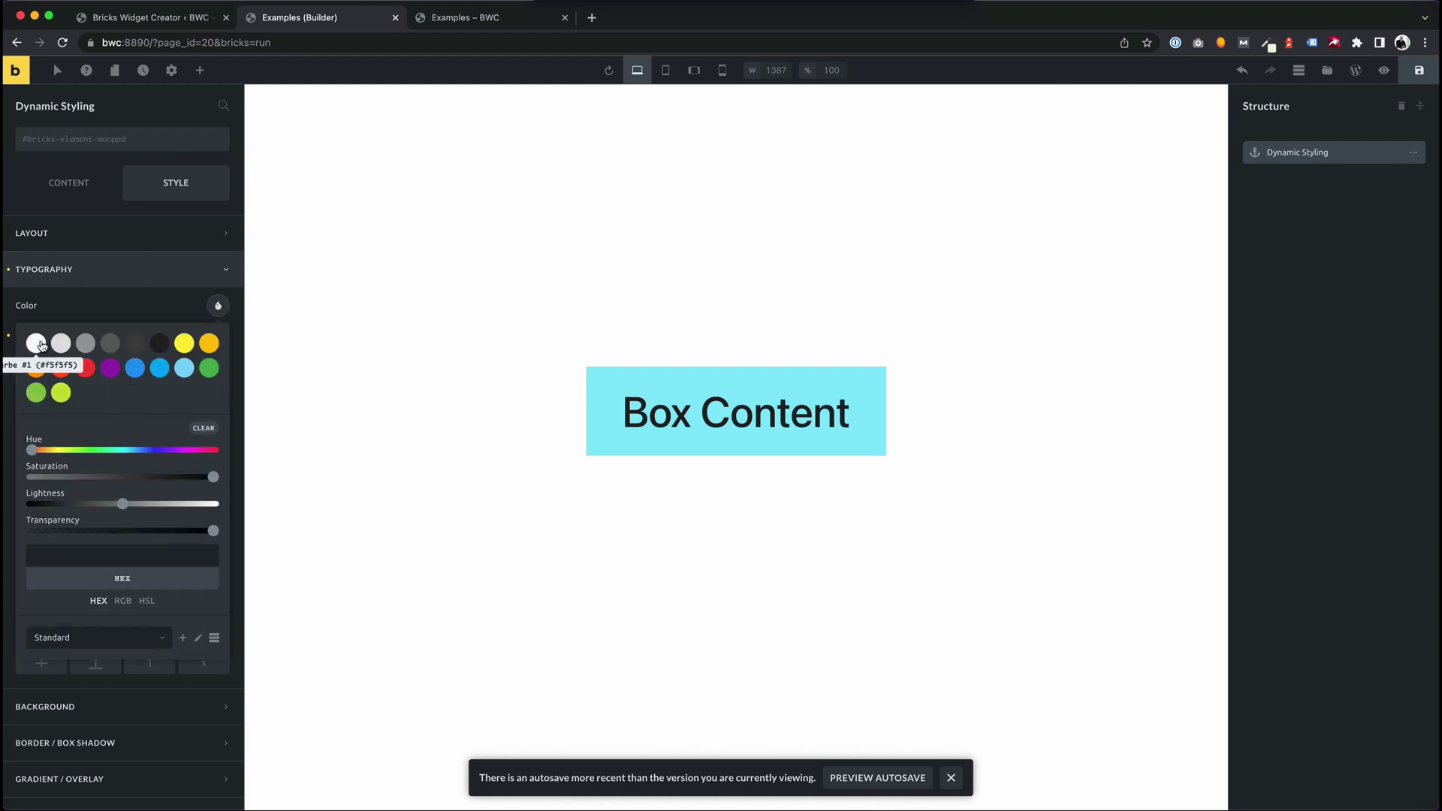
click(39, 344)
click(138, 307)
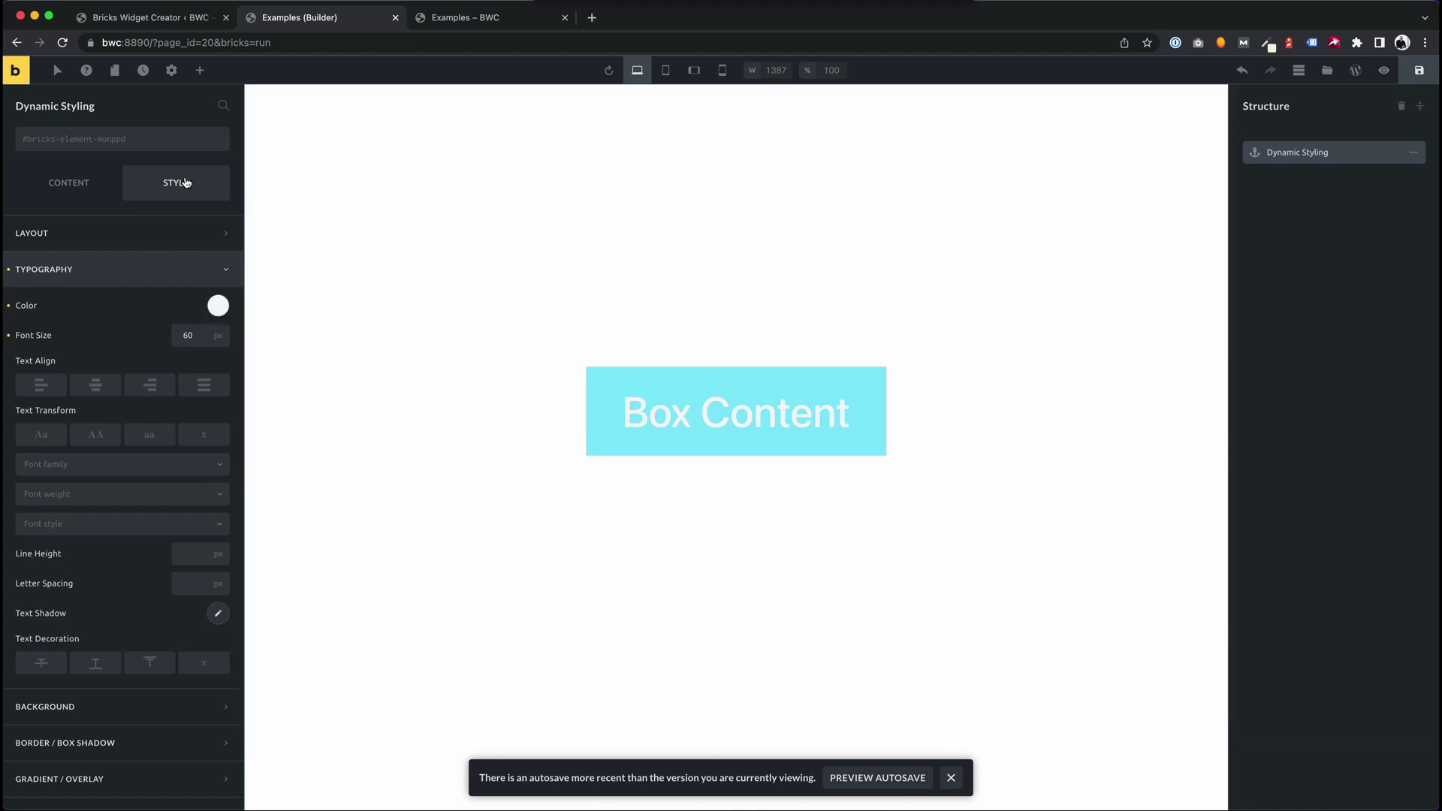
In the :hover state, set the headline's typography font size to 100.
click(57, 70)
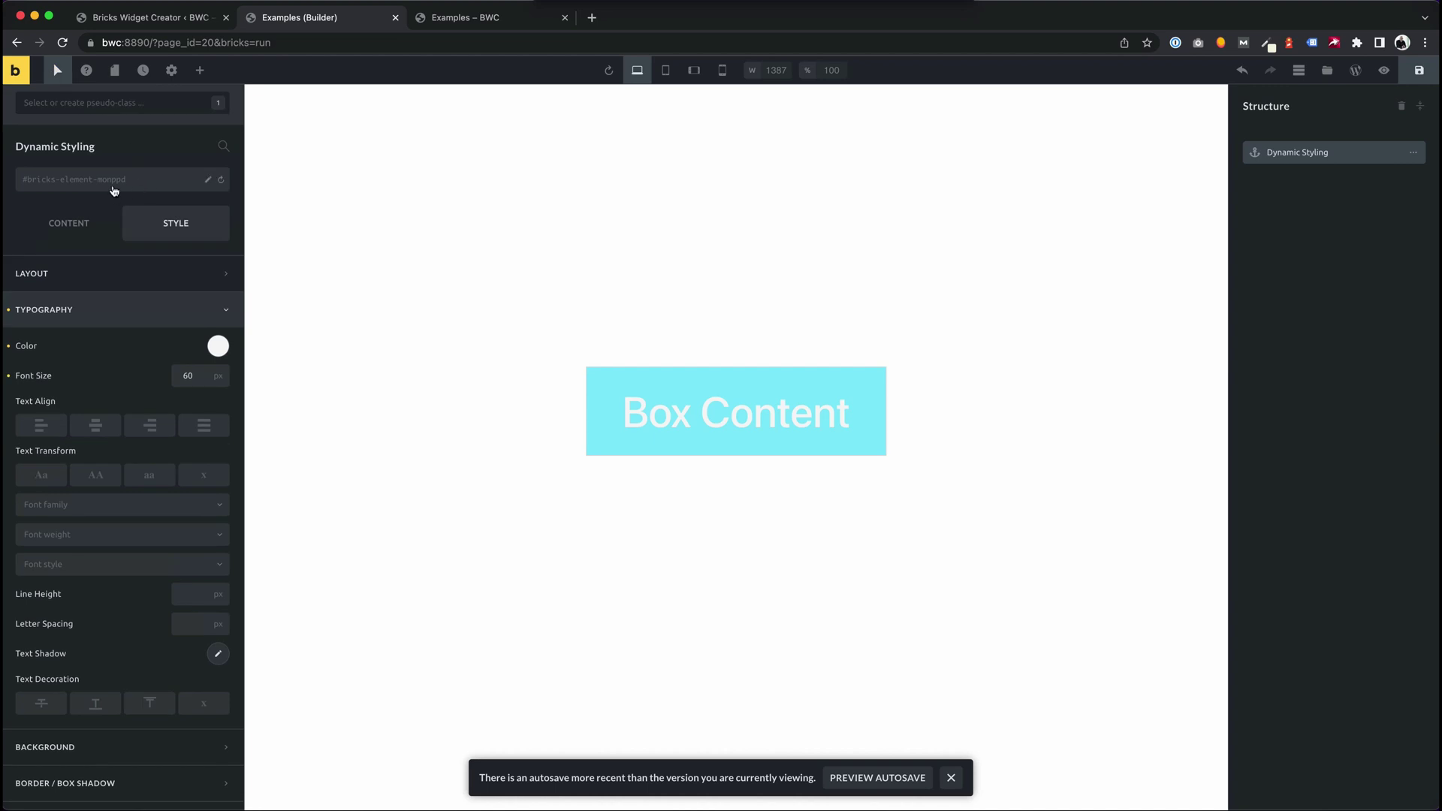
click(113, 185)
click(130, 104)
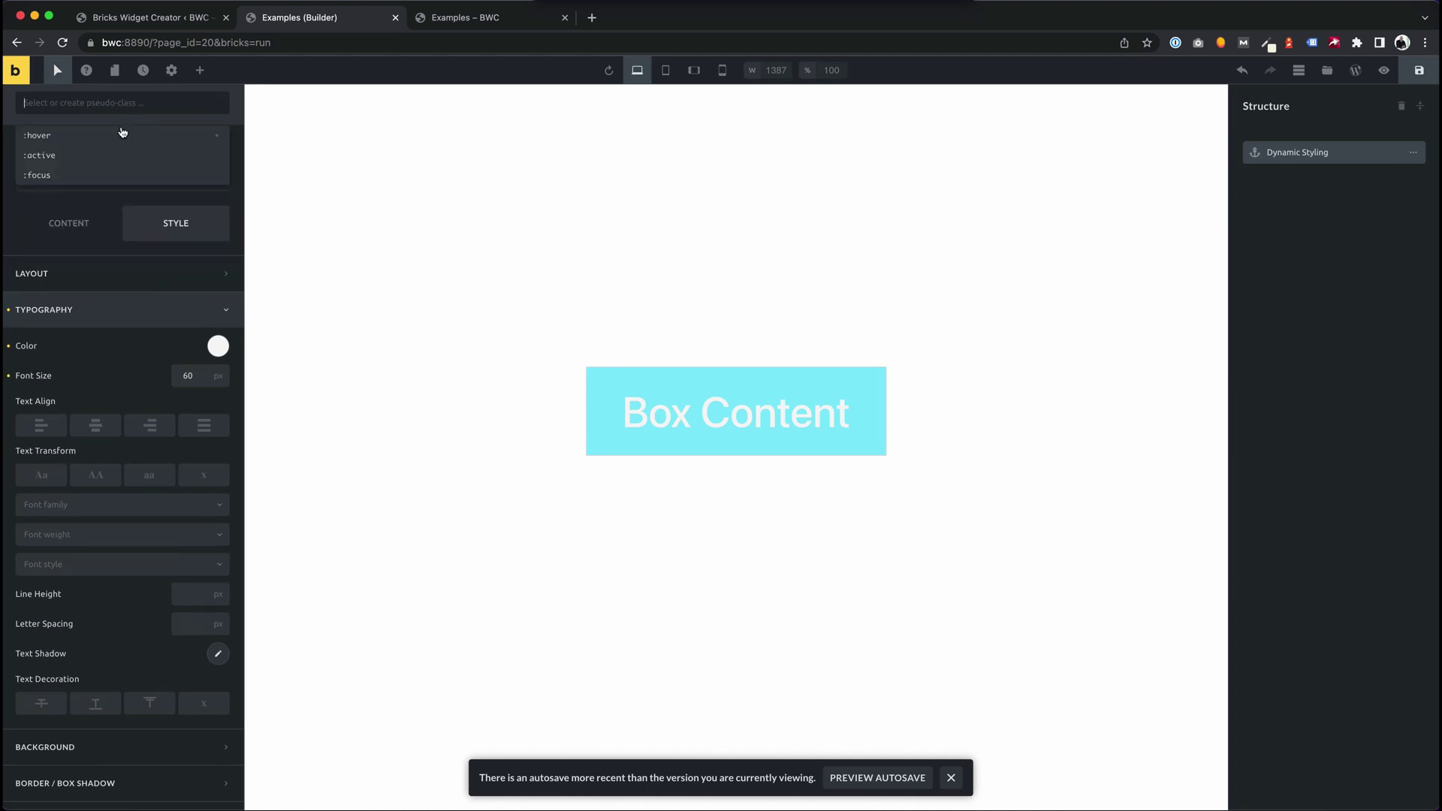
click(88, 133)
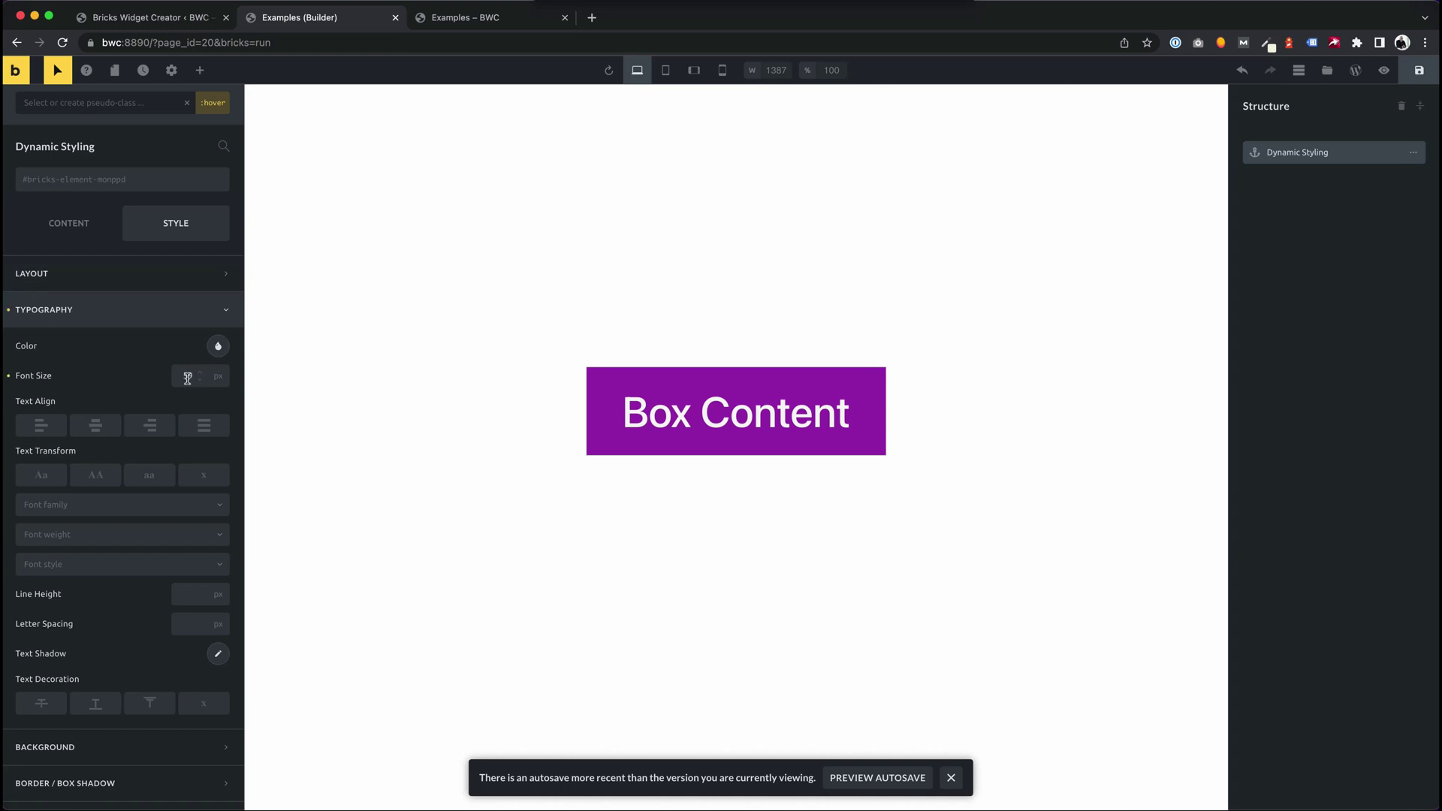
click(187, 378)
text(80)
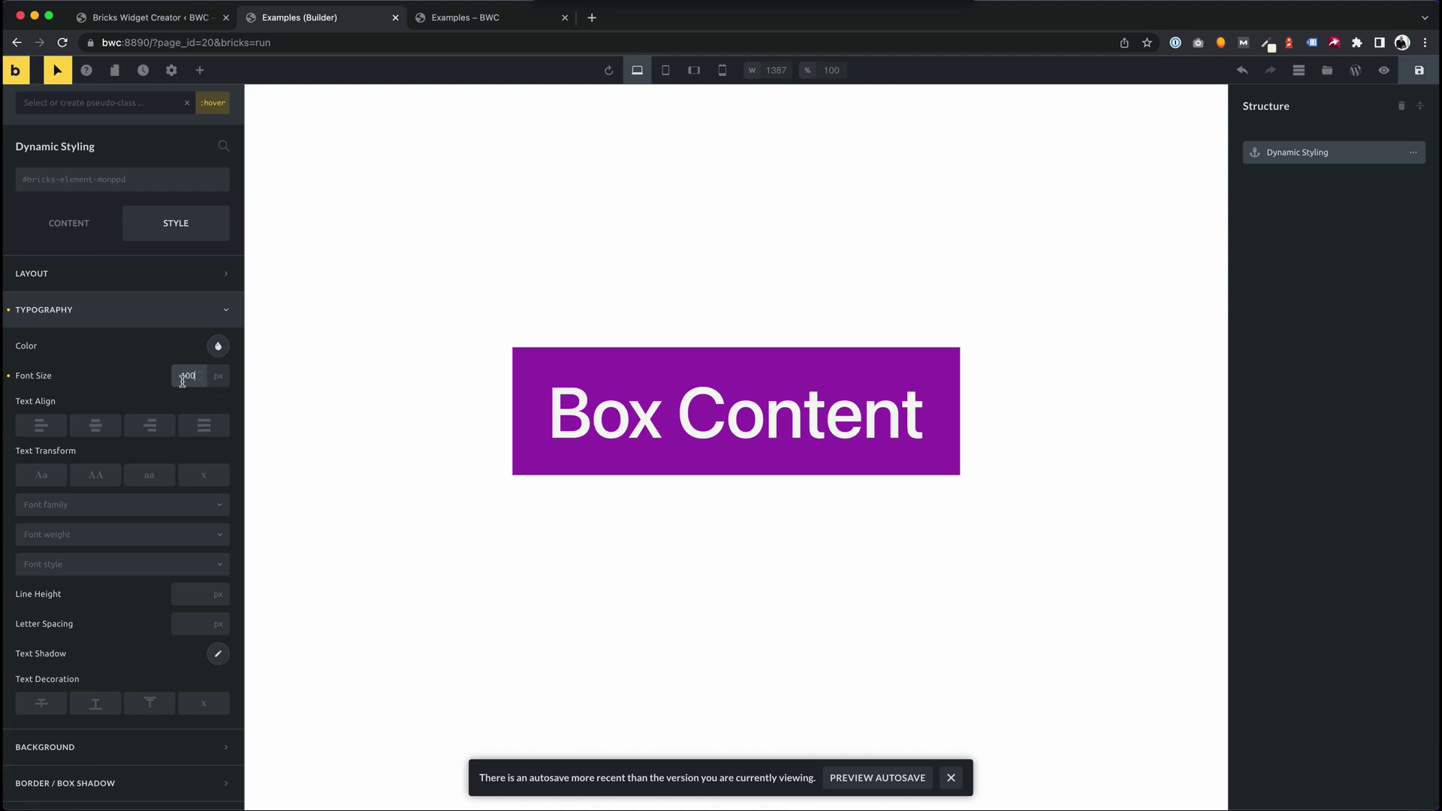
Save the page and reload the live Examples page to see the changes.
click(1418, 69)
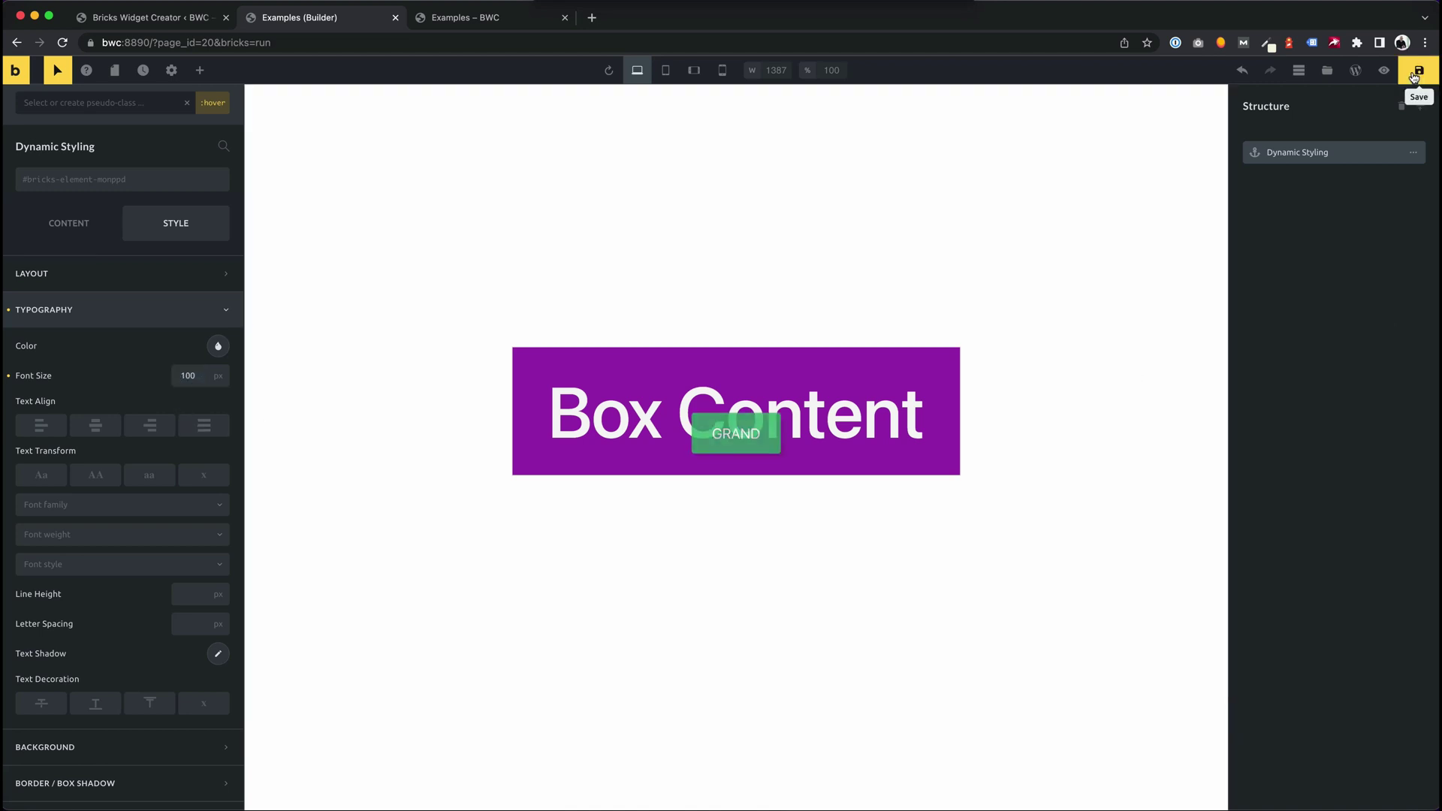
click(470, 19)
key(super+r)
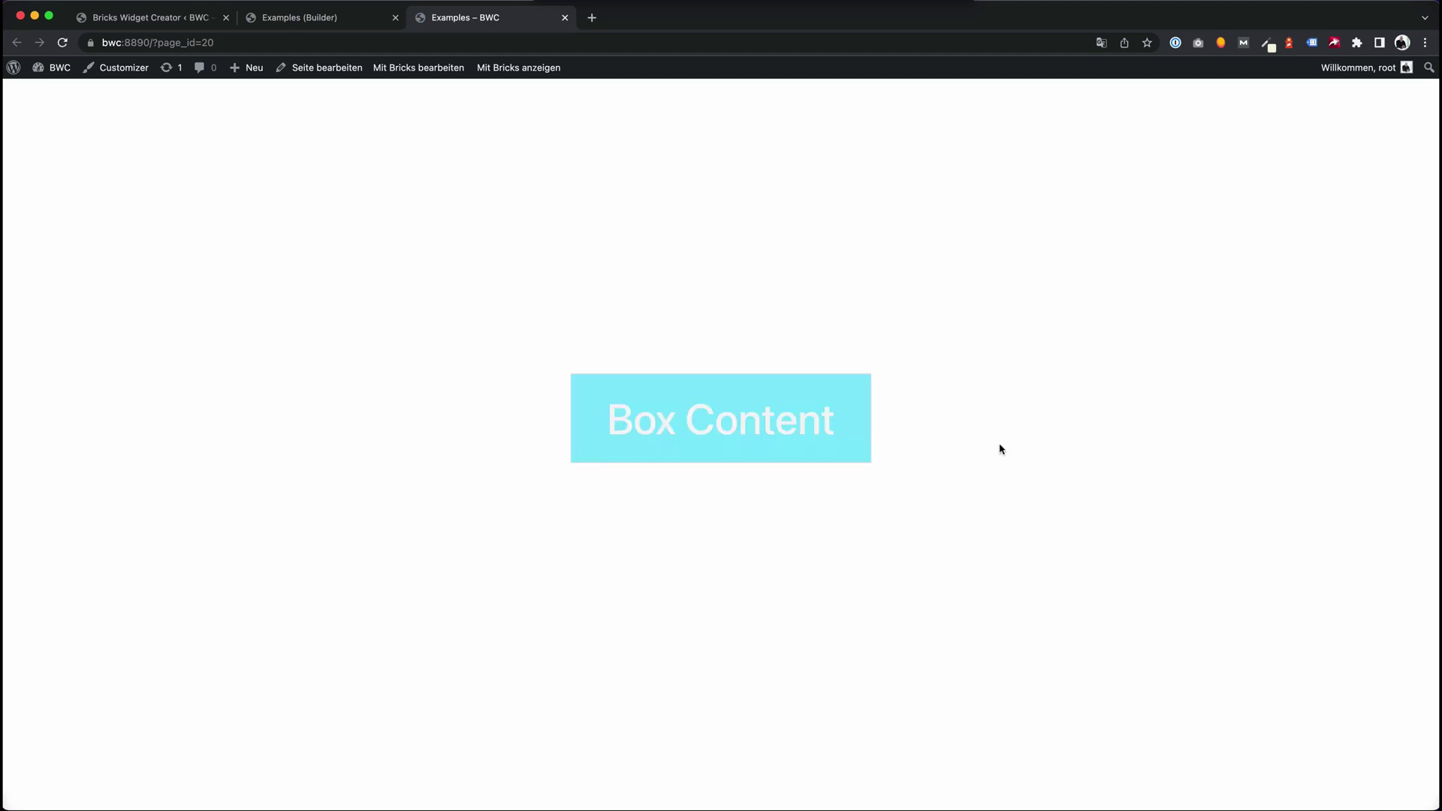
Go back to the Dynamic Styling widget editor in Bricks Widget Creator and scroll up to Fields.
click(139, 18)
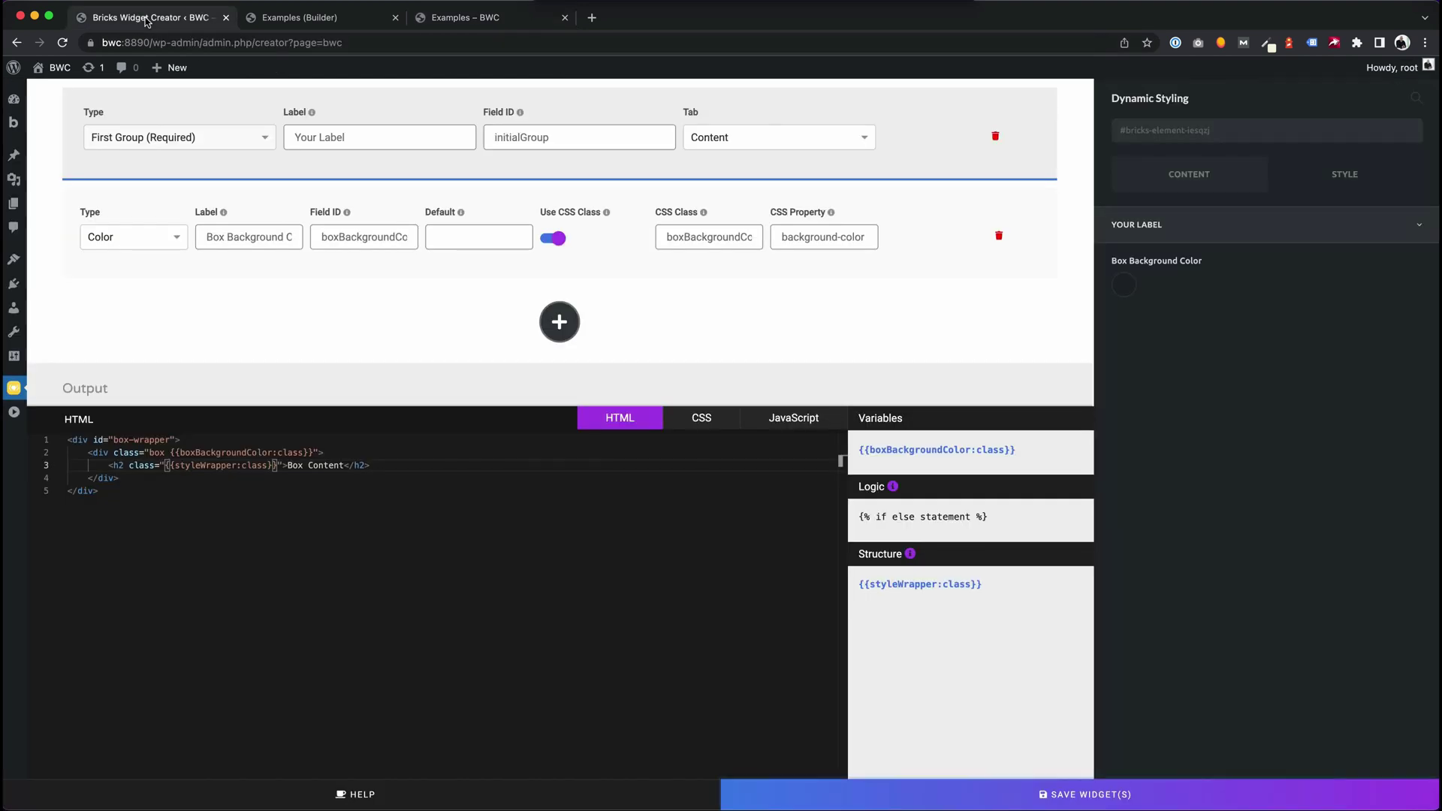
scroll(588, 320, up, 3)
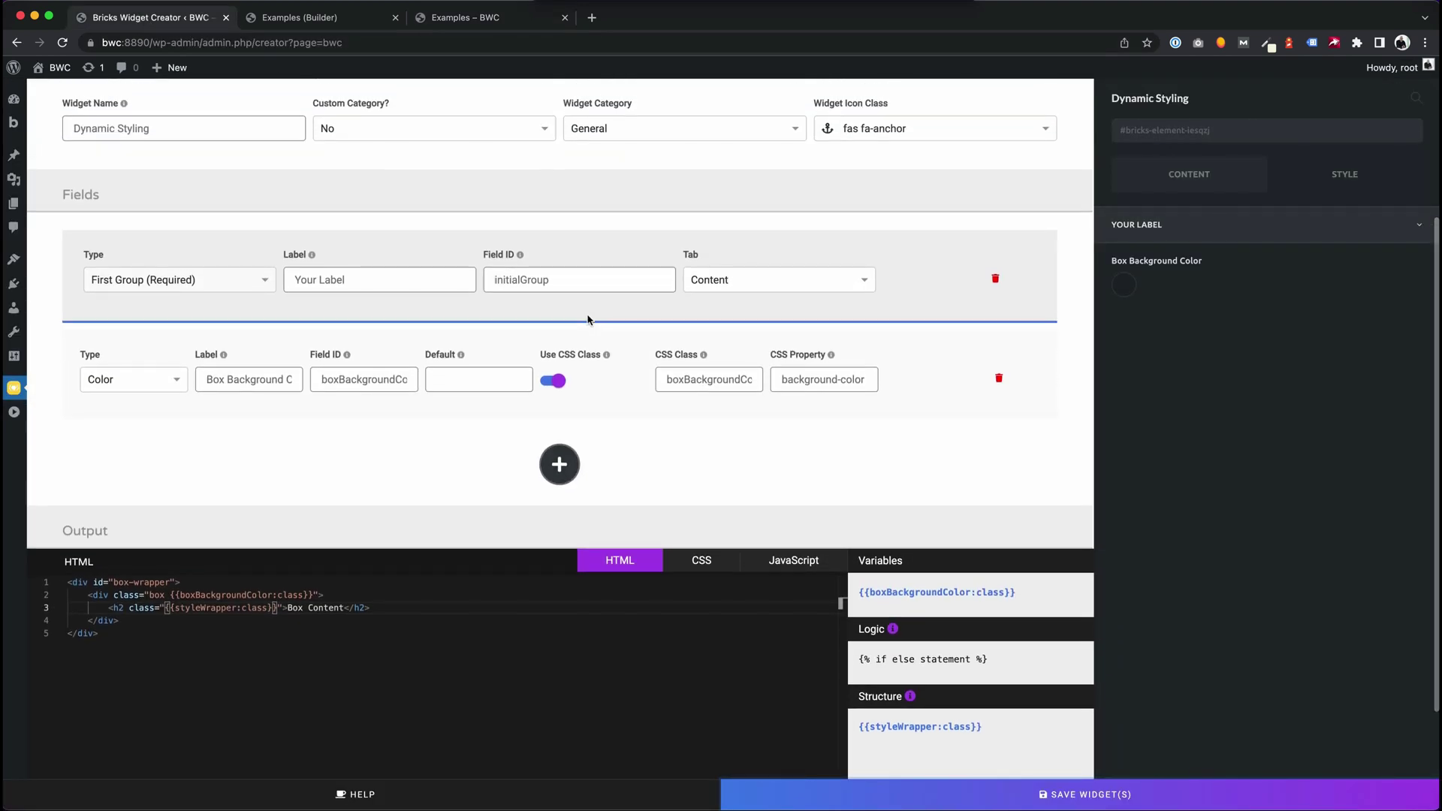